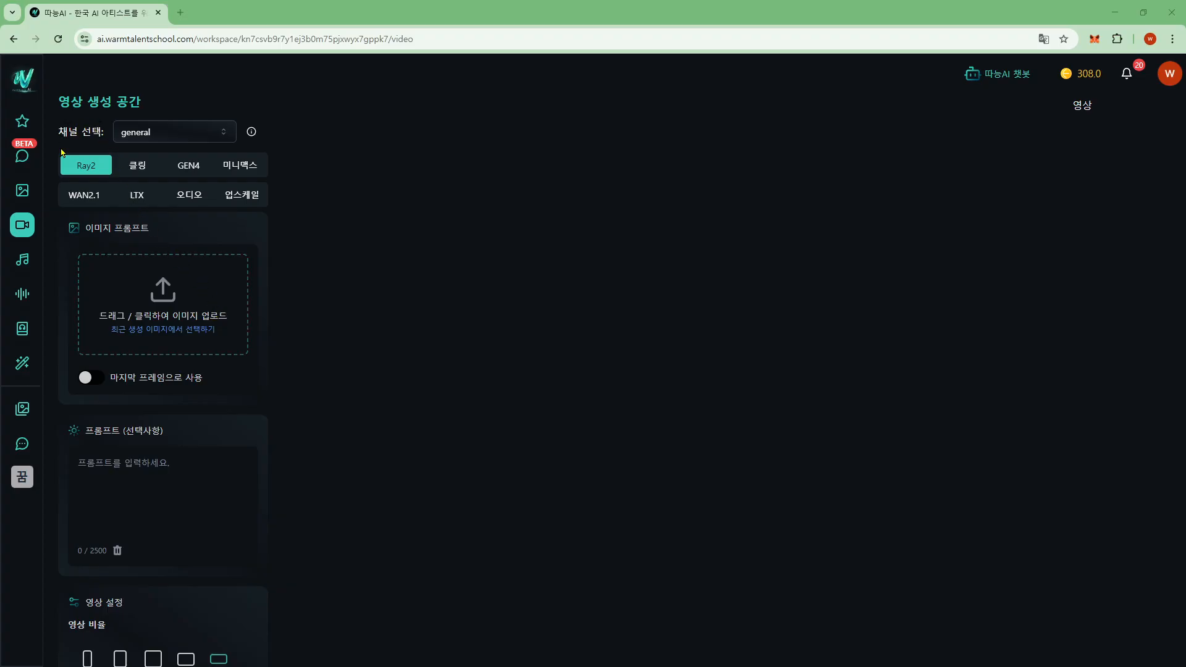
# Return to the video generation workspace, capture its model and image prompt area as a snip, and circle the video icon in red
pyautogui.click(30, 199)
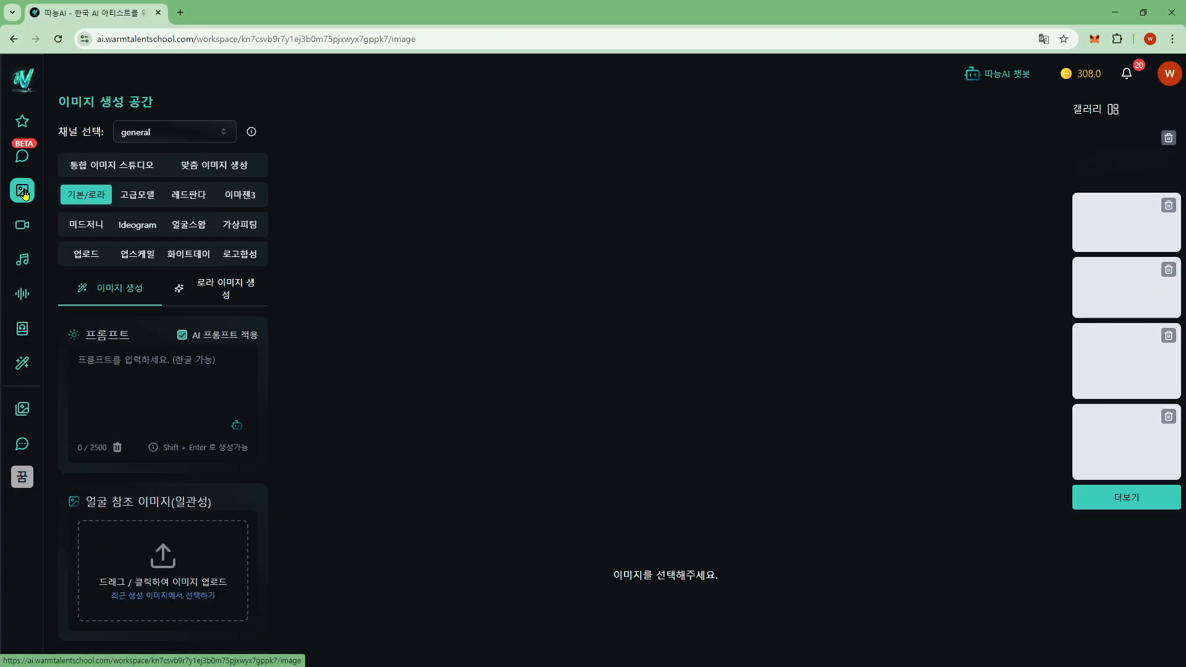
pyautogui.click(21, 236)
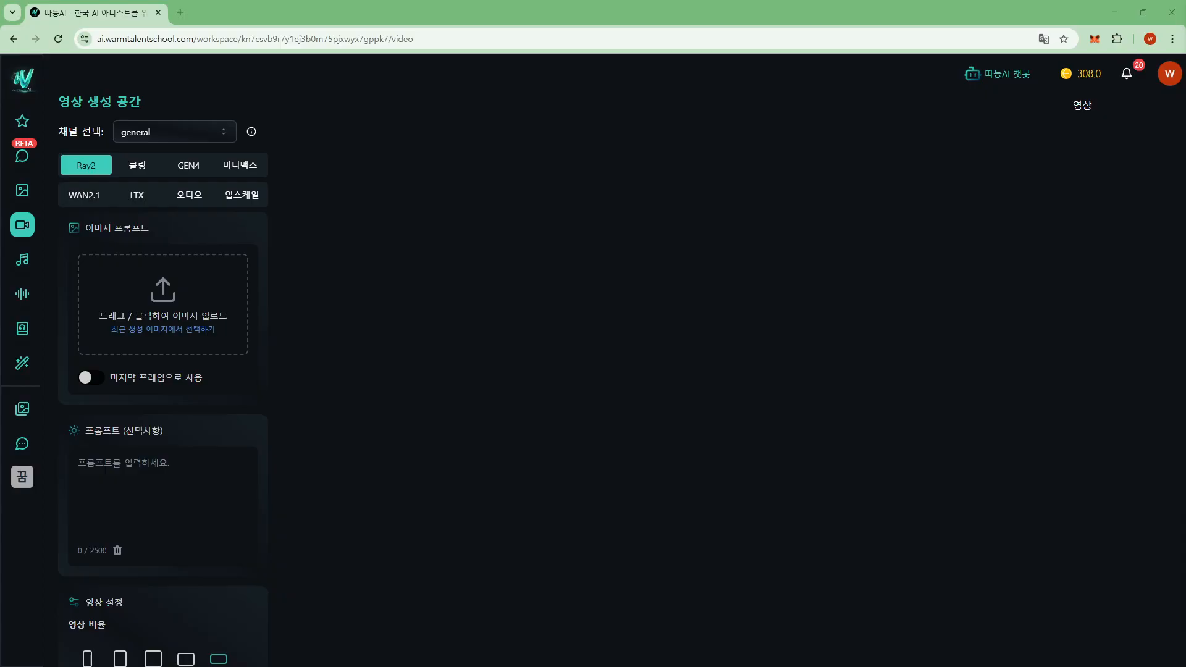
pyautogui.press('super+shift+s')
pyautogui.moveTo(2, 64); pyautogui.dragTo(383, 510)
pyautogui.moveTo(97, 288)
pyautogui.mouseDown()
pyautogui.moveTo(63, 280)
pyautogui.moveTo(88, 256)
pyautogui.moveTo(93, 291)
pyautogui.mouseUp()
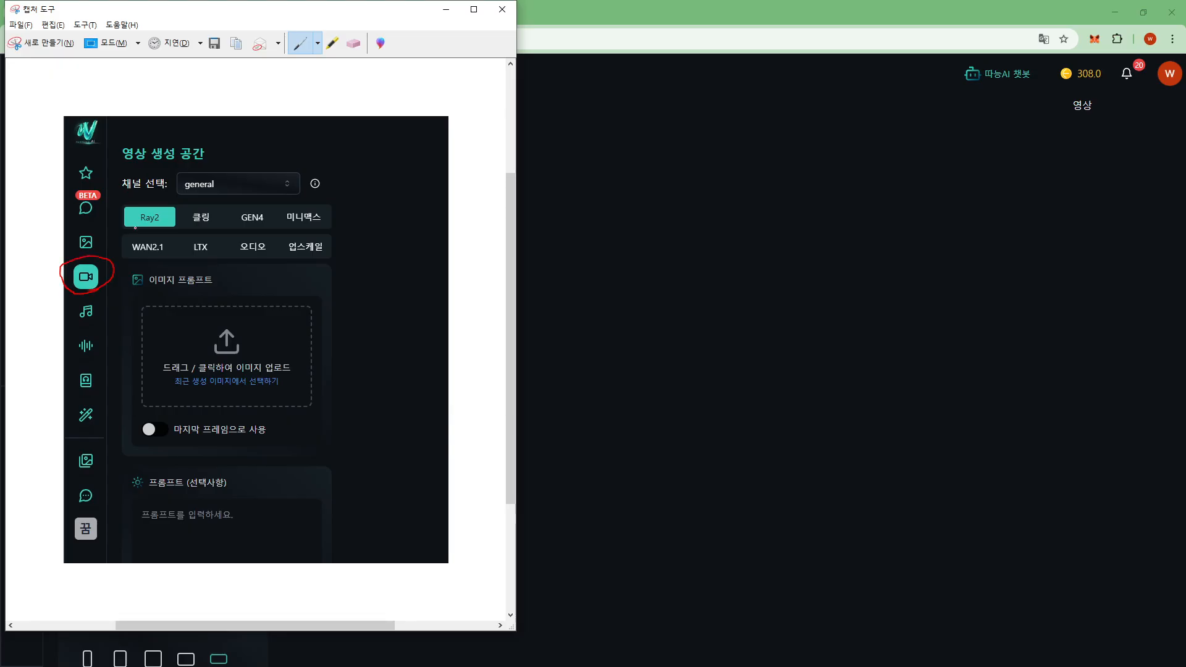
# Underline Ray2, 클링, GEN4 and 미니맥스 in the snip and handwrite red notes over Ray2 and 미니맥스
pyautogui.moveTo(135, 227)
pyautogui.mouseDown()
pyautogui.moveTo(168, 229)
pyautogui.moveTo(137, 198)
pyautogui.moveTo(168, 208)
pyautogui.mouseUp()
pyautogui.moveTo(194, 229); pyautogui.dragTo(210, 230)
pyautogui.moveTo(240, 228)
pyautogui.mouseDown()
pyautogui.moveTo(263, 228)
pyautogui.moveTo(233, 229)
pyautogui.moveTo(271, 202)
pyautogui.mouseUp()
pyautogui.moveTo(295, 233); pyautogui.dragTo(291, 233)
pyautogui.moveTo(308, 208)
pyautogui.mouseDown()
pyautogui.moveTo(335, 197)
pyautogui.moveTo(365, 209)
pyautogui.mouseUp()
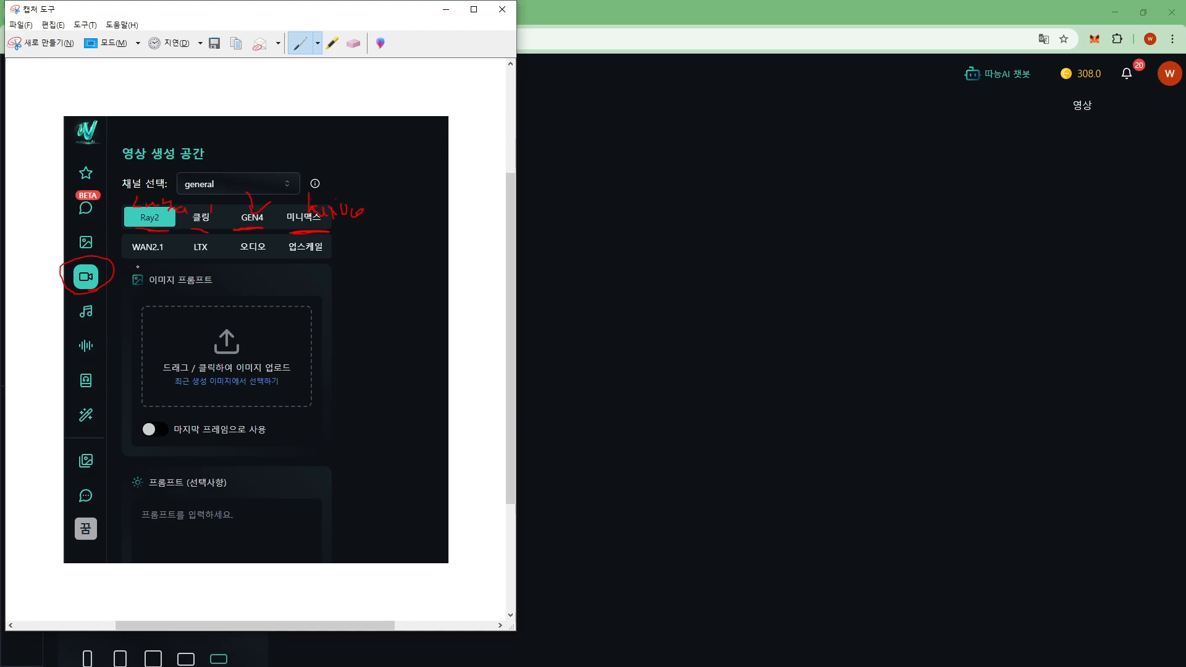
# Box WAN2.1, underline LTX, and draw red arrows pointing at 오디오 and 업스케일 in the snip
pyautogui.moveTo(129, 263)
pyautogui.mouseDown()
pyautogui.moveTo(170, 260)
pyautogui.moveTo(174, 236)
pyautogui.moveTo(130, 236)
pyautogui.moveTo(122, 258)
pyautogui.moveTo(154, 264)
pyautogui.mouseUp()
pyautogui.moveTo(259, 252)
pyautogui.mouseDown()
pyautogui.moveTo(240, 263)
pyautogui.moveTo(264, 261)
pyautogui.moveTo(254, 282)
pyautogui.mouseUp()
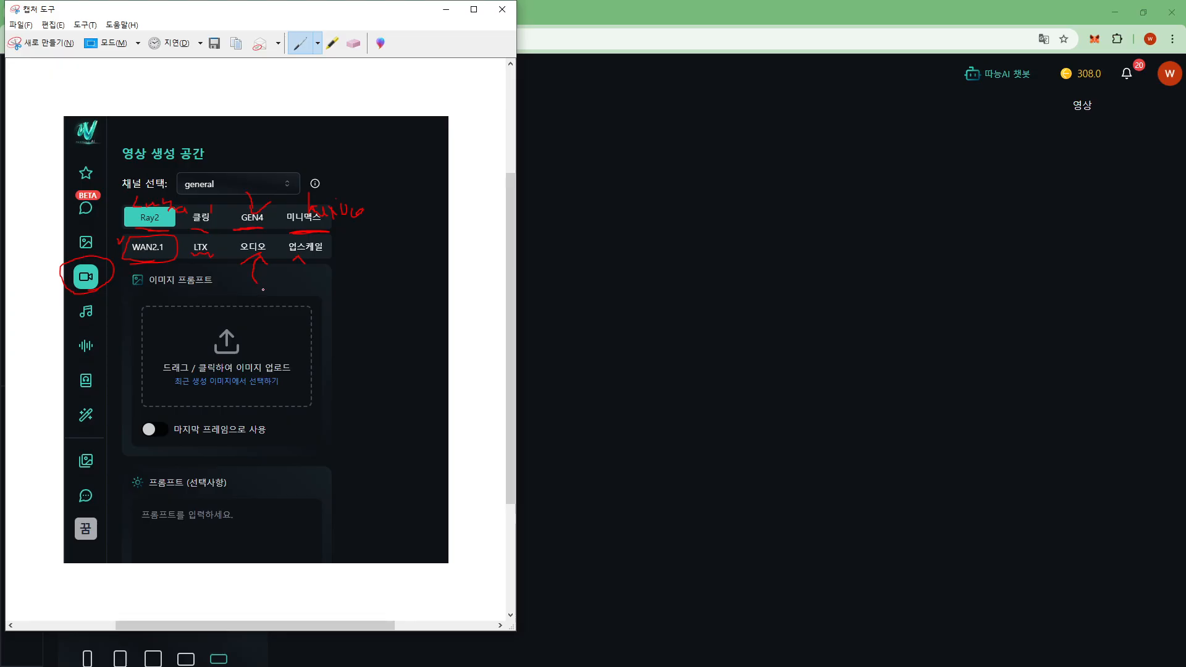
pyautogui.moveTo(298, 257); pyautogui.dragTo(299, 285)
# Handwrite "1-10" above the model list and circle Ray2, 클링 and 미니맥스 in red
pyautogui.moveTo(293, 133)
pyautogui.mouseDown()
pyautogui.moveTo(323, 144)
pyautogui.moveTo(348, 145)
pyautogui.mouseUp()
pyautogui.moveTo(170, 233)
pyautogui.mouseDown()
pyautogui.moveTo(127, 221)
pyautogui.moveTo(122, 182)
pyautogui.moveTo(184, 194)
pyautogui.moveTo(170, 228)
pyautogui.mouseUp()
pyautogui.moveTo(194, 184)
pyautogui.mouseDown()
pyautogui.moveTo(206, 232)
pyautogui.moveTo(221, 199)
pyautogui.moveTo(210, 181)
pyautogui.moveTo(209, 229)
pyautogui.mouseUp()
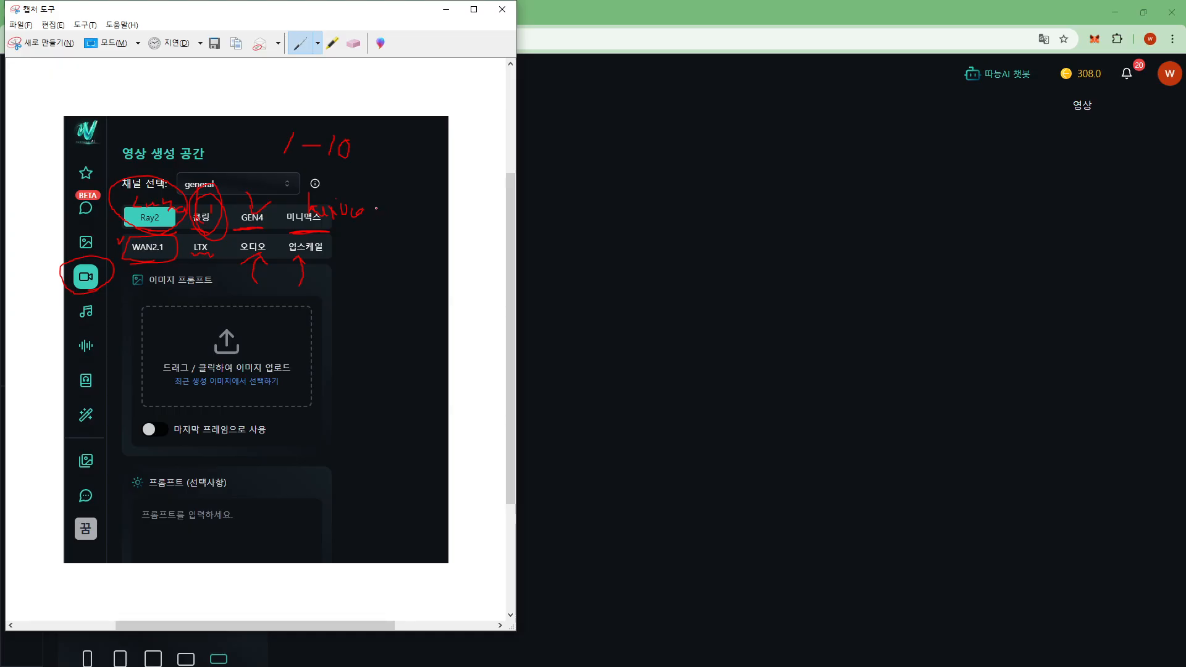
pyautogui.moveTo(291, 233)
pyautogui.mouseDown()
pyautogui.moveTo(365, 211)
pyautogui.moveTo(298, 226)
pyautogui.mouseUp()
pyautogui.moveTo(121, 233)
pyautogui.mouseDown()
pyautogui.moveTo(177, 224)
pyautogui.moveTo(126, 217)
pyautogui.moveTo(190, 235)
pyautogui.moveTo(143, 183)
pyautogui.mouseUp()
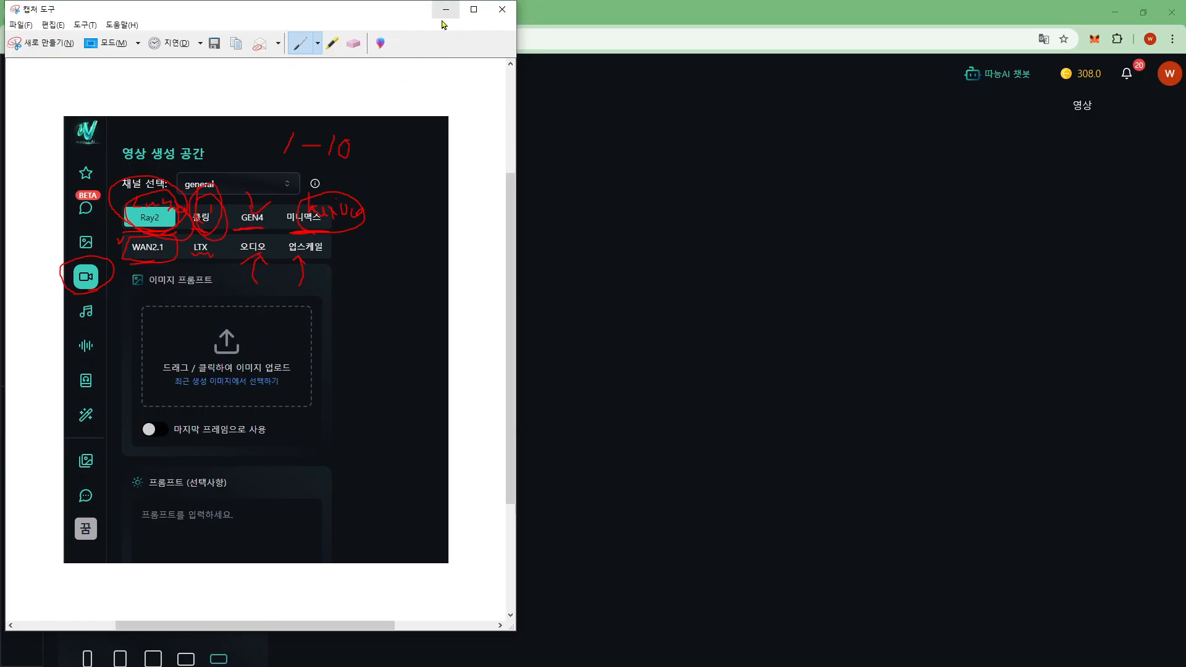
# Add red emphasis strokes and check marks to the model names in the snip, and switch back to the browser
pyautogui.moveTo(159, 180); pyautogui.dragTo(169, 157)
pyautogui.moveTo(211, 189); pyautogui.dragTo(235, 160)
pyautogui.moveTo(336, 189); pyautogui.dragTo(344, 178)
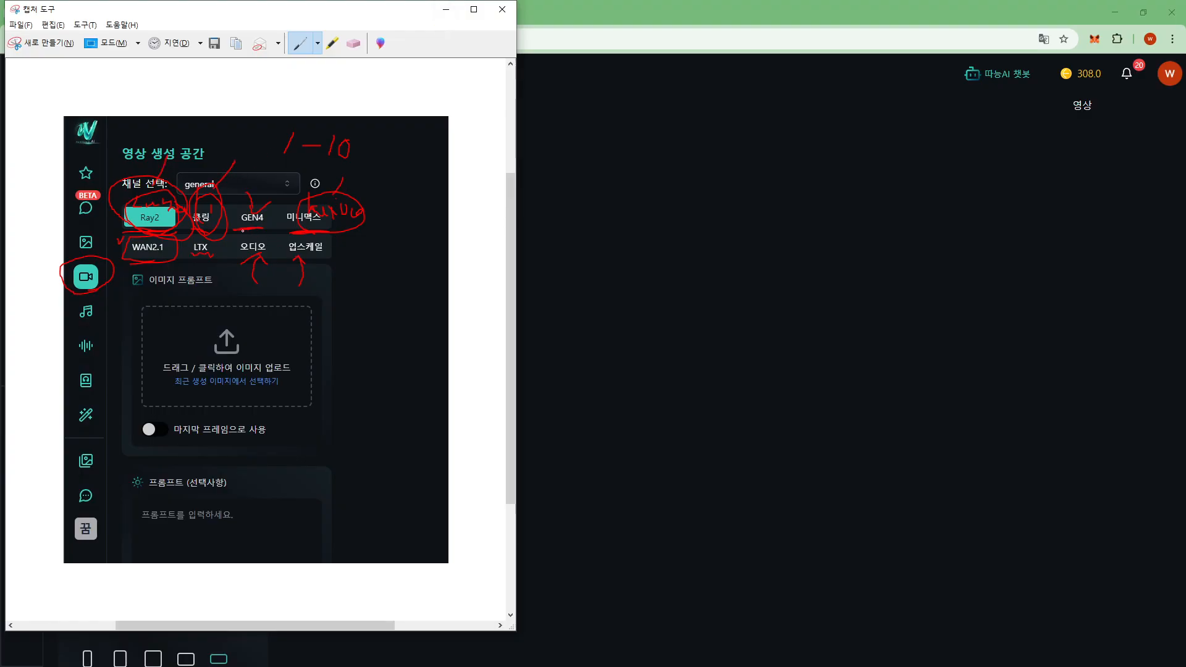
pyautogui.moveTo(239, 230)
pyautogui.mouseDown()
pyautogui.moveTo(284, 226)
pyautogui.moveTo(239, 231)
pyautogui.moveTo(268, 201)
pyautogui.mouseUp()
pyautogui.moveTo(97, 225); pyautogui.dragTo(112, 217)
pyautogui.moveTo(255, 206); pyautogui.dragTo(272, 194)
pyautogui.moveTo(347, 235); pyautogui.dragTo(372, 221)
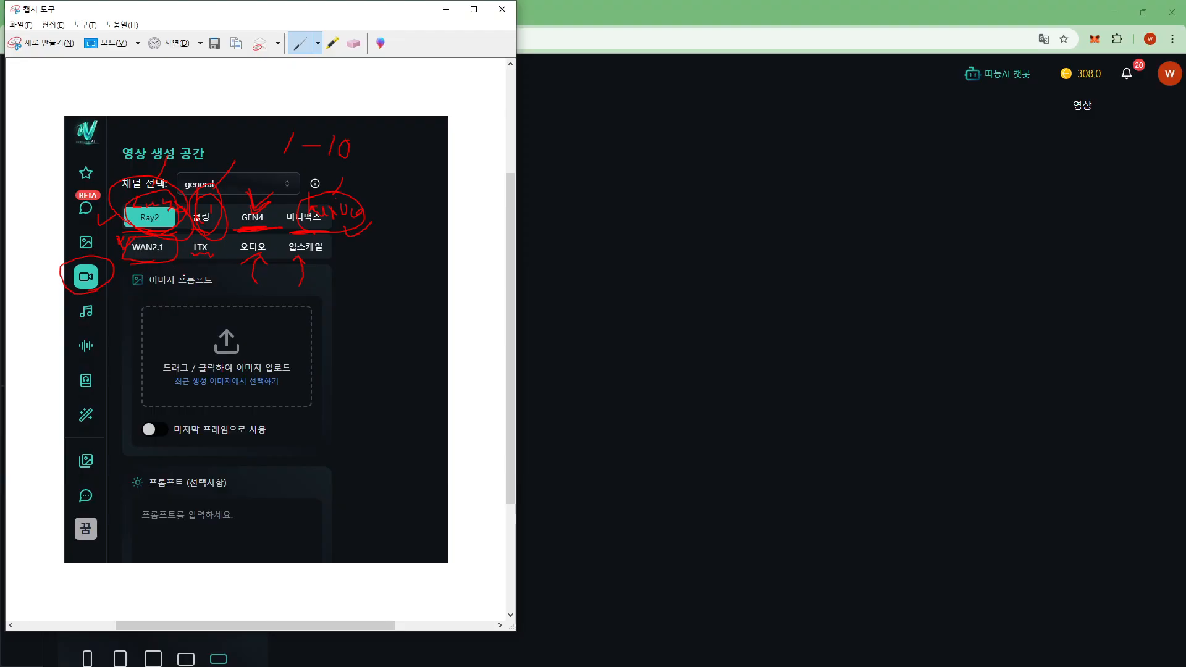
pyautogui.moveTo(201, 206)
pyautogui.mouseDown()
pyautogui.moveTo(199, 255)
pyautogui.moveTo(325, 248)
pyautogui.mouseUp()
pyautogui.click(602, 334)
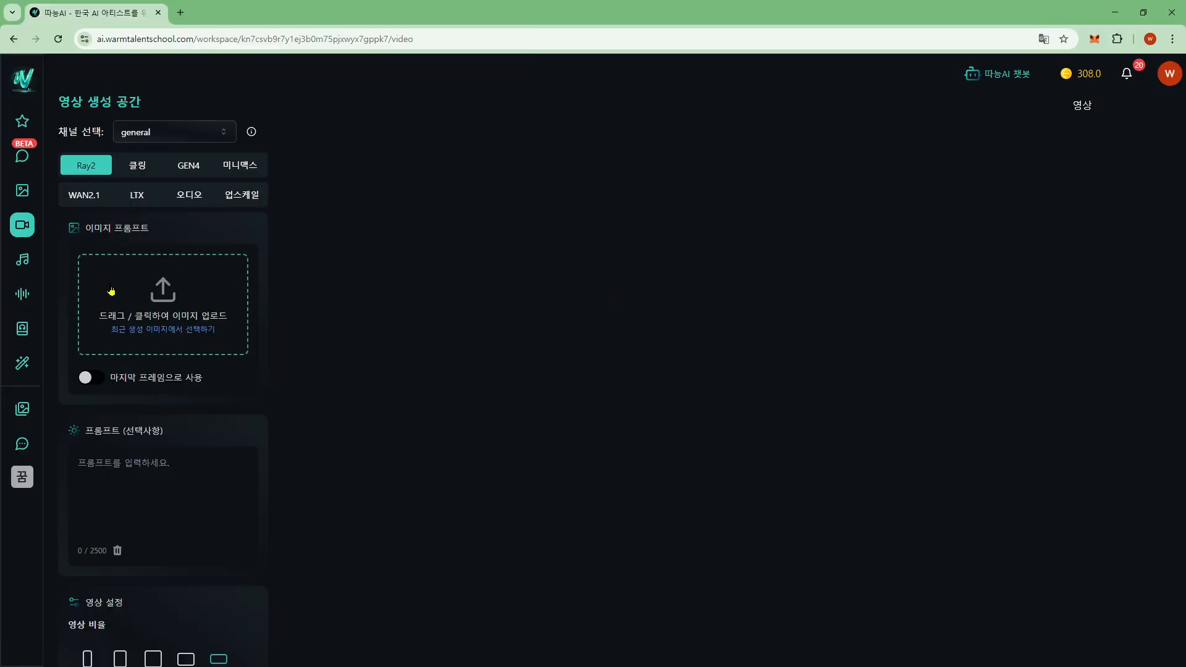
# Highlight the 이미지 프롬프트 label and load the green AI Artist Burst can image as the image prompt
pyautogui.moveTo(76, 236); pyautogui.dragTo(160, 232)
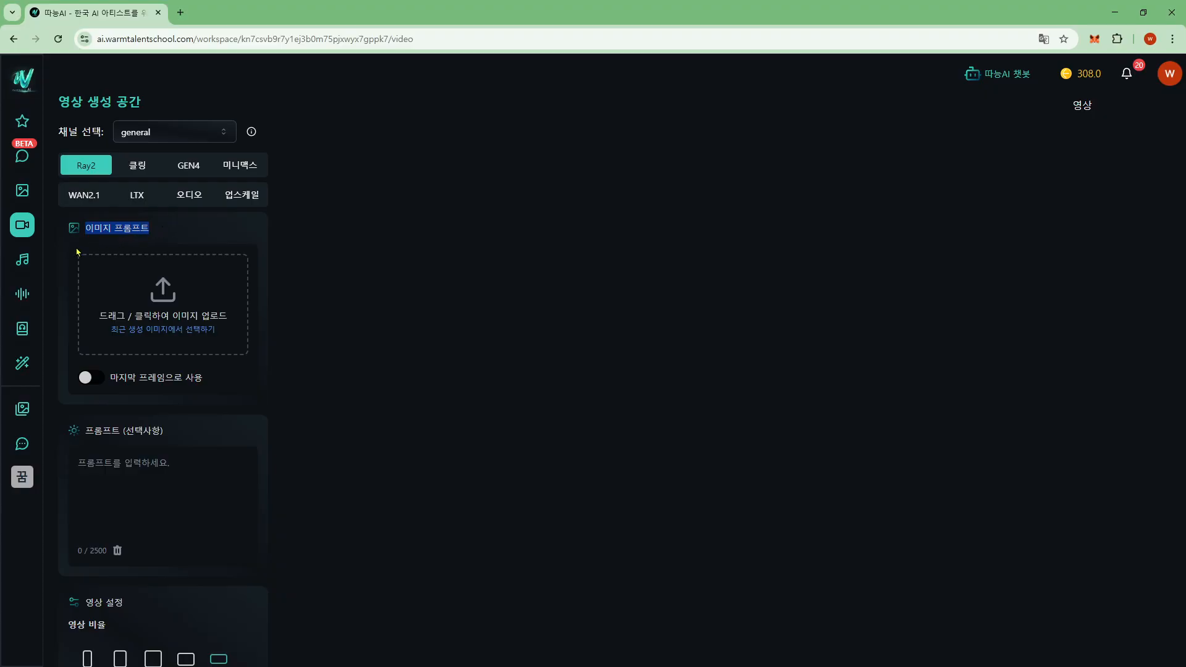
pyautogui.click(225, 236)
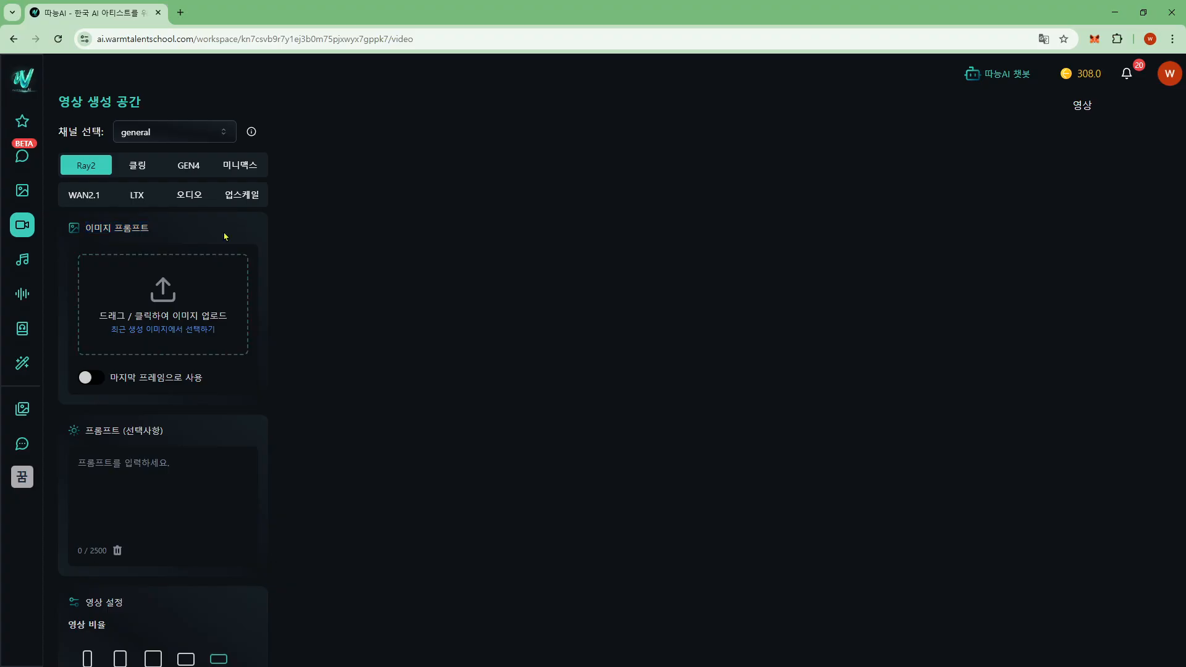
pyautogui.moveTo(81, 233); pyautogui.dragTo(167, 229)
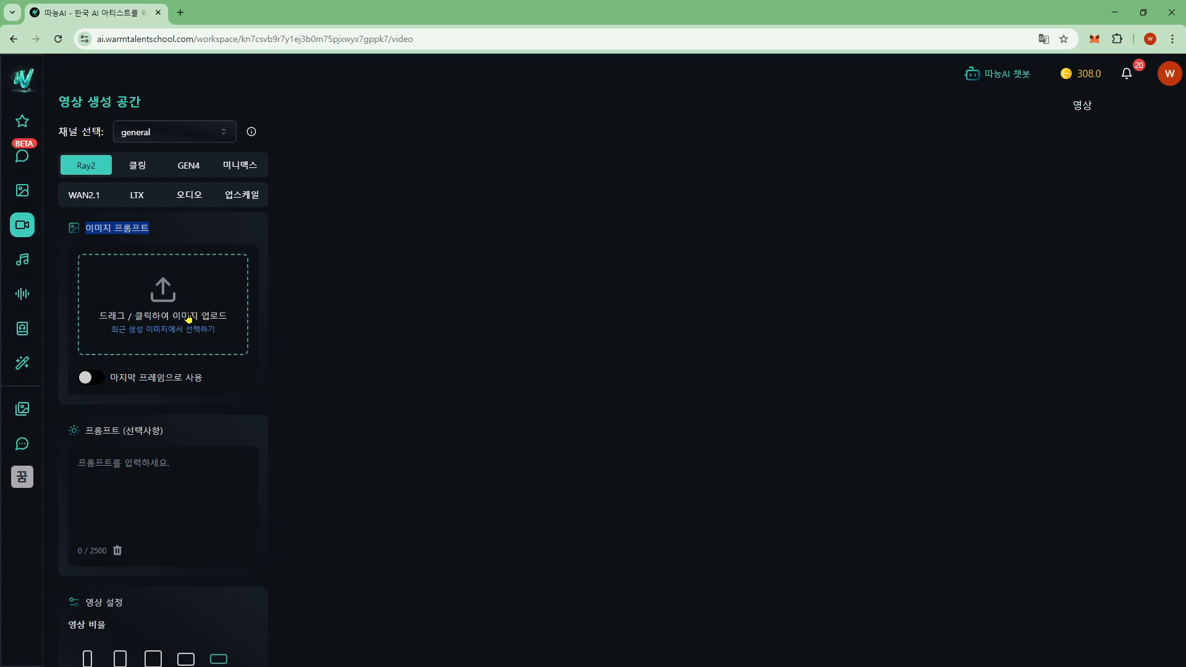
pyautogui.click(171, 300)
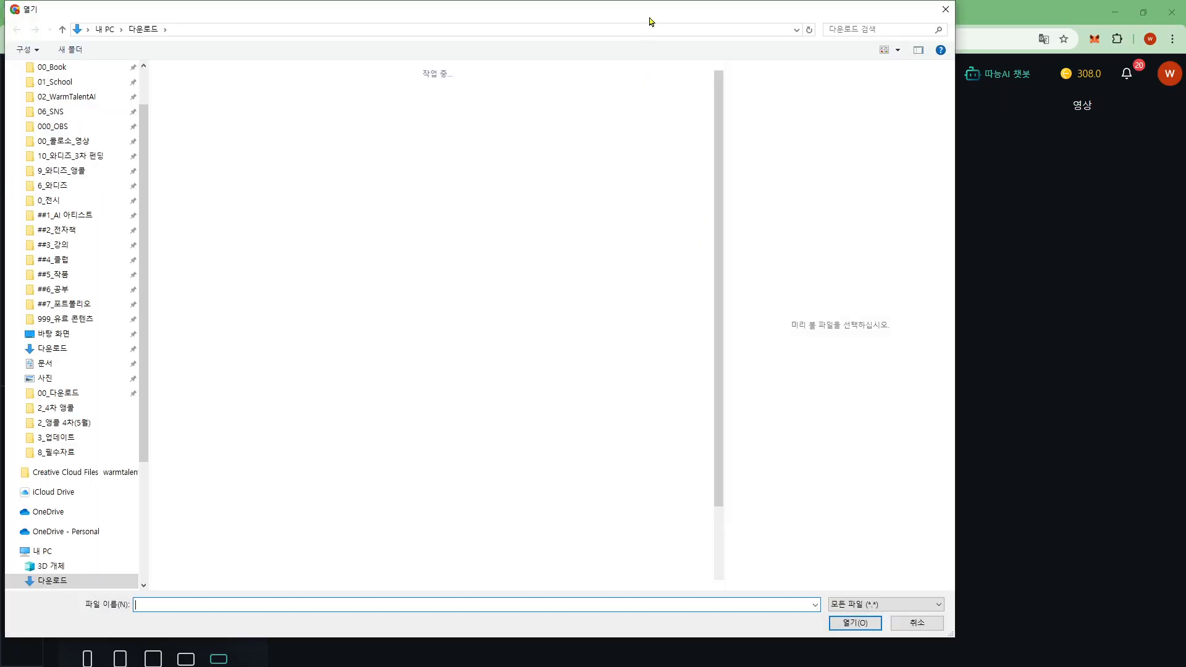
pyautogui.moveTo(651, 21); pyautogui.dragTo(1185, 26)
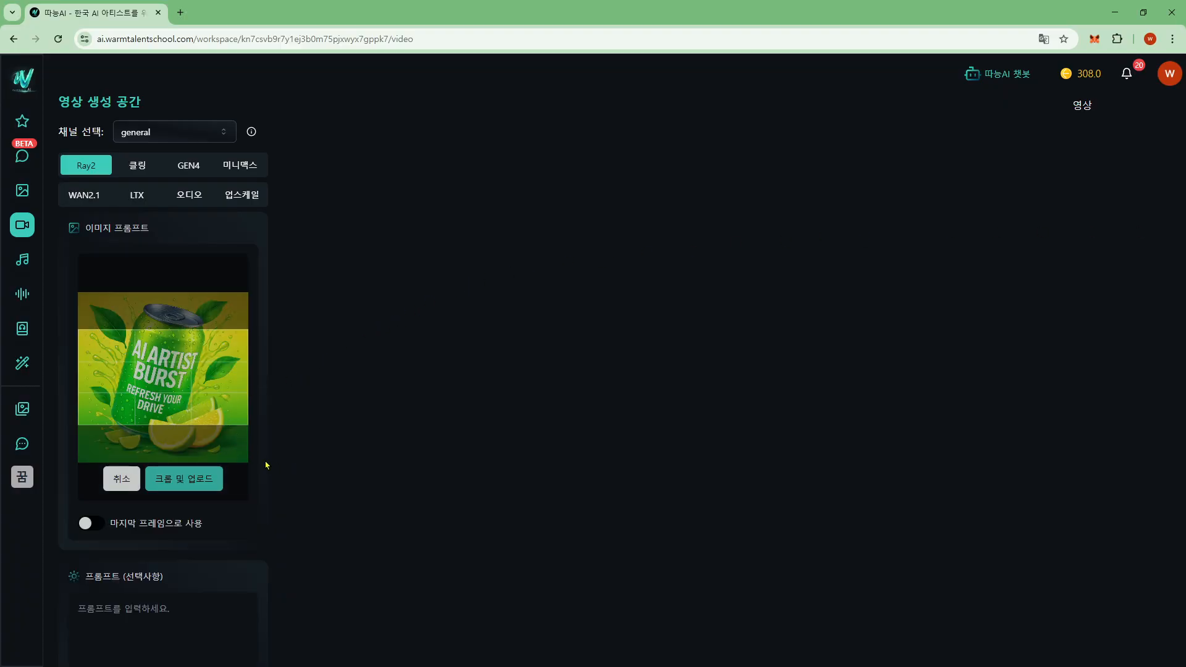
# Set the video ratio to 1:1, and crop and upload the can image
pyautogui.scroll(-3, 247, 454)
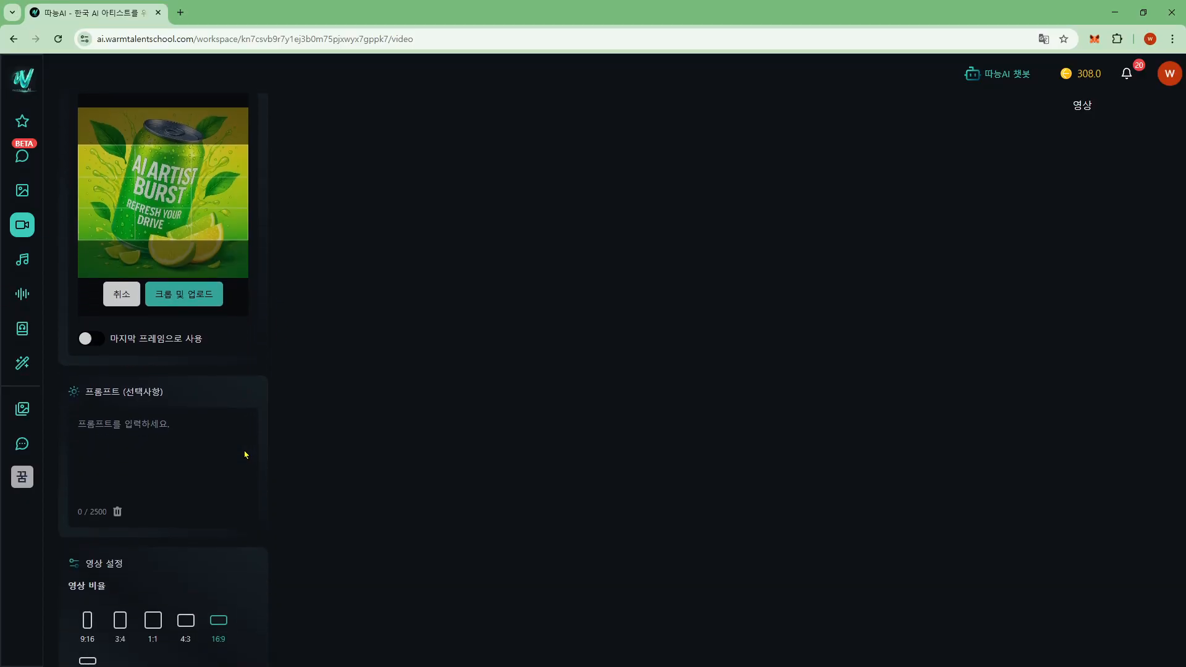
pyautogui.scroll(-1, 245, 455)
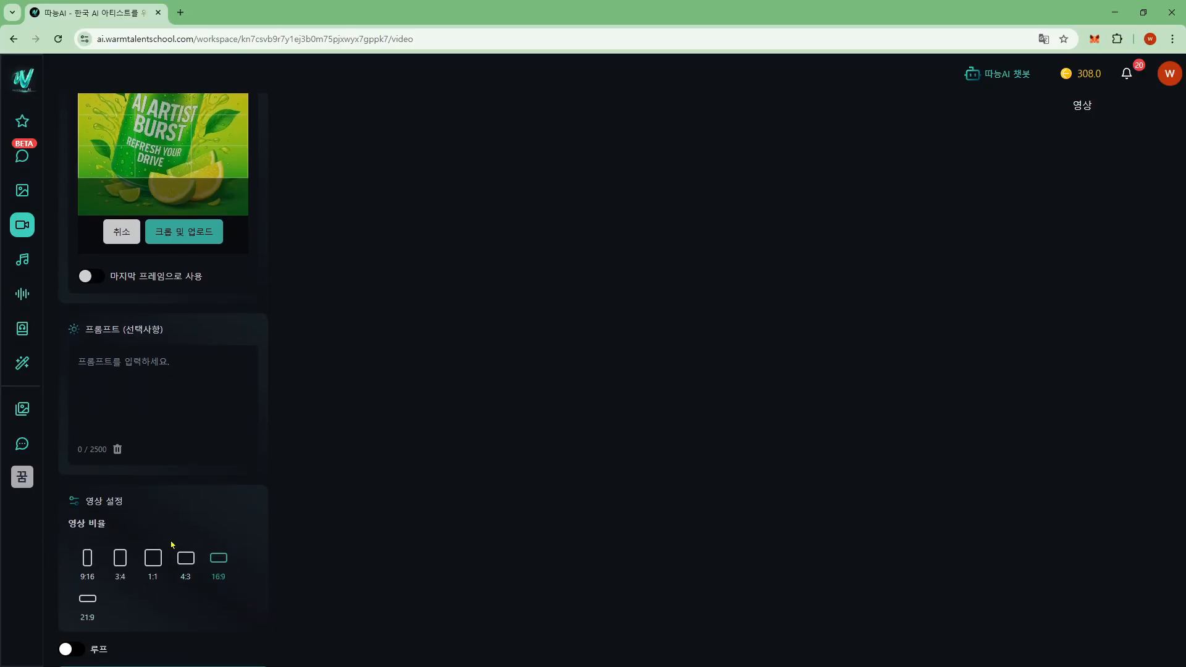
pyautogui.click(153, 565)
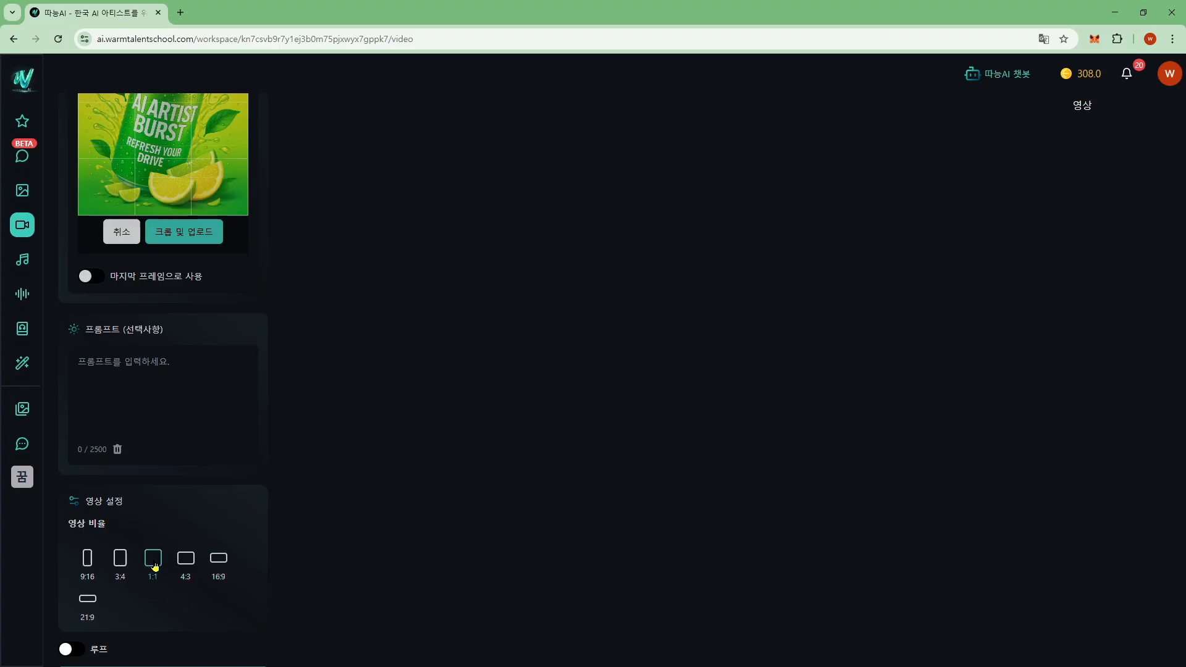
pyautogui.scroll(3, 238, 376)
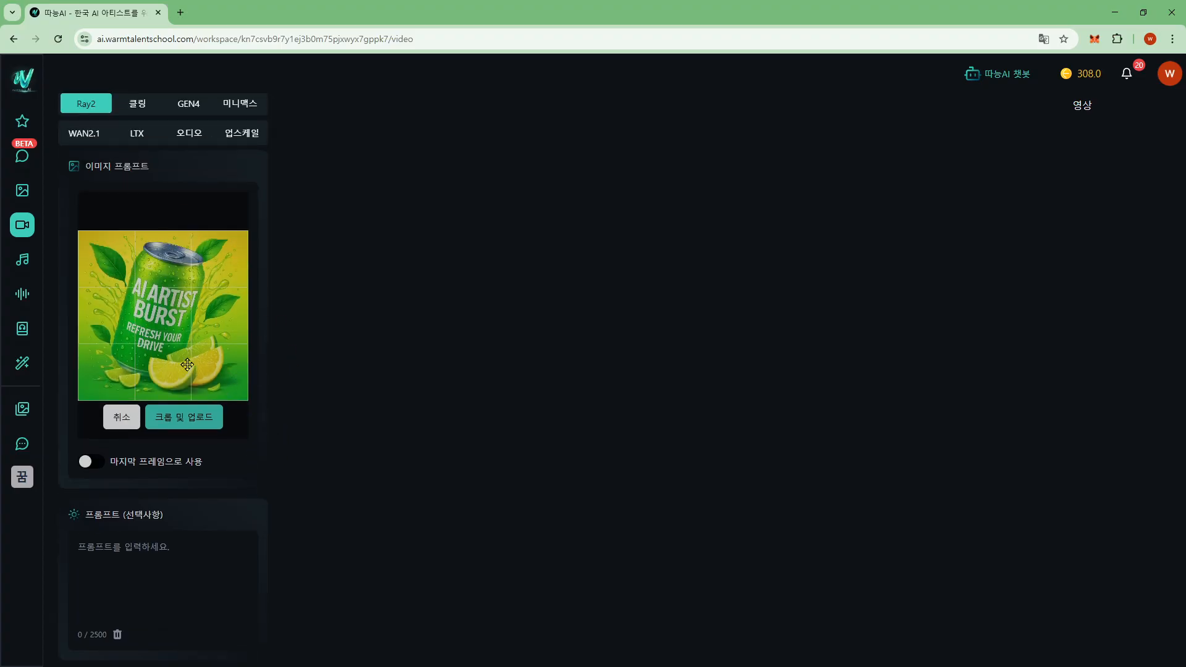
pyautogui.click(185, 430)
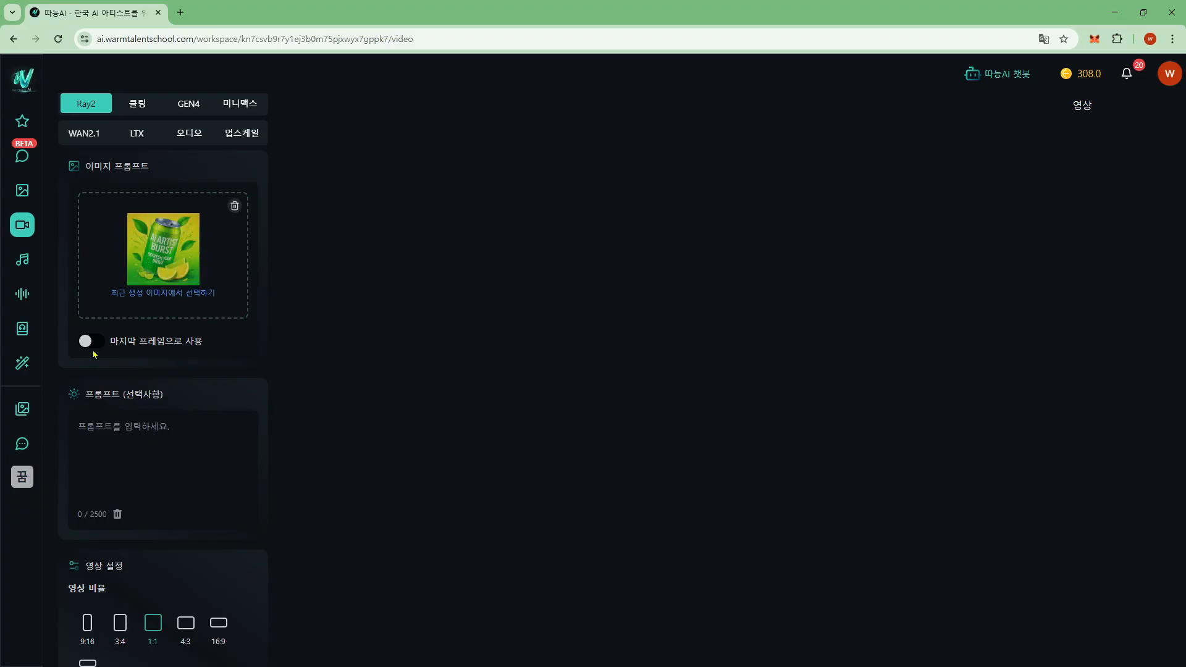
# Turn on 마지막 프레임으로 사용 and capture a new snip of the image prompt area
pyautogui.click(92, 343)
pyautogui.hotkey('alt', 'Tab')
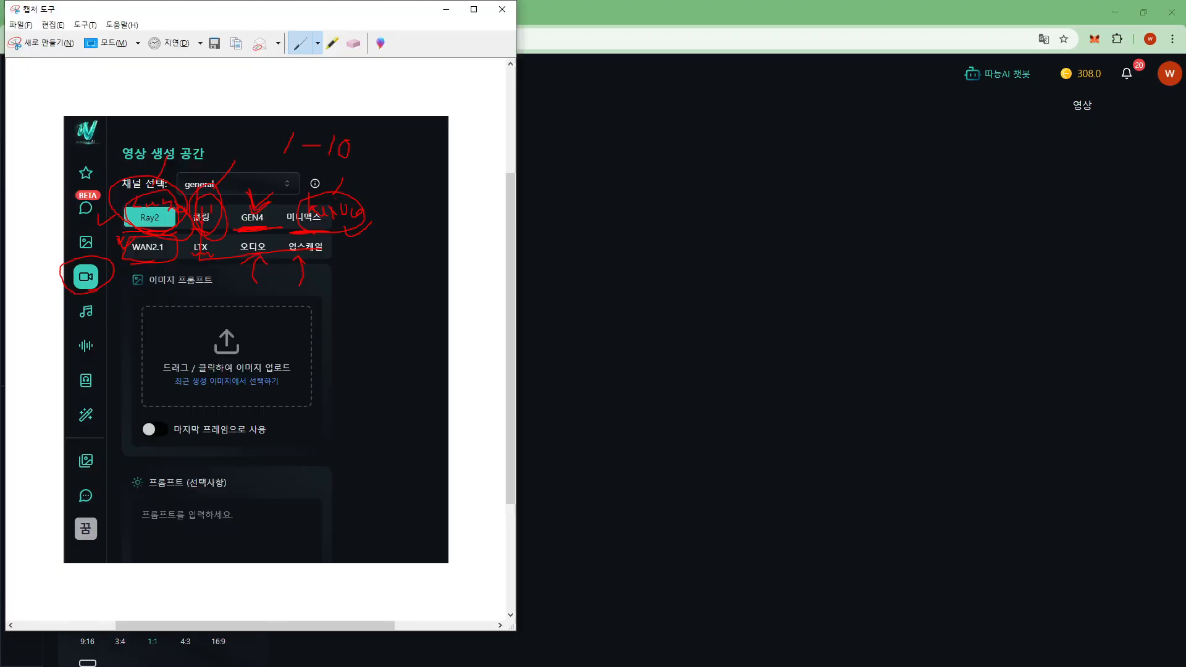
pyautogui.click(40, 43)
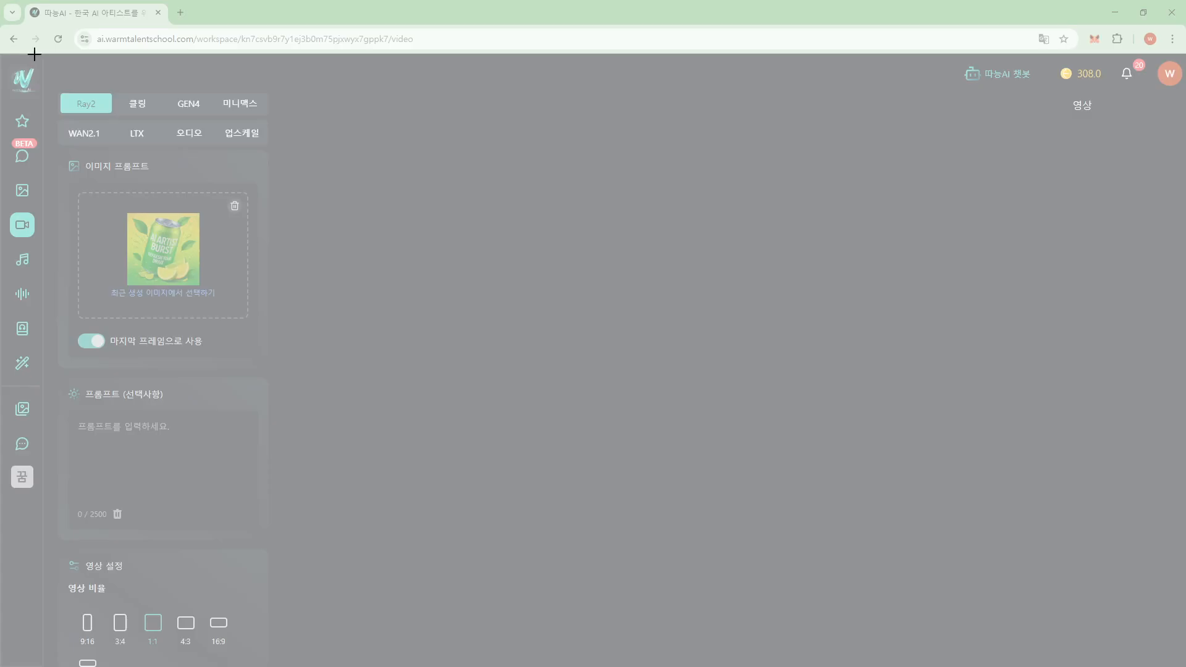
pyautogui.moveTo(34, 54); pyautogui.dragTo(537, 404)
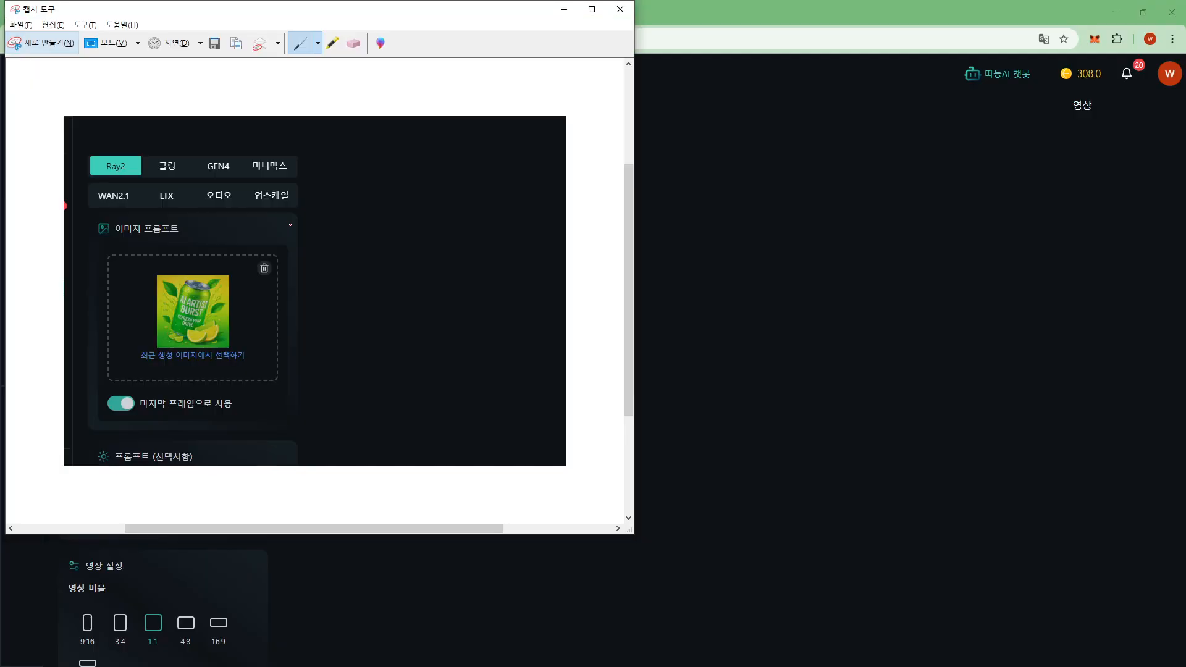
# Sketch a red row of clip segments beside the image prompt, emphasize the first segment's start and end, and link its end to the can image
pyautogui.moveTo(278, 237)
pyautogui.mouseDown()
pyautogui.moveTo(308, 264)
pyautogui.moveTo(305, 231)
pyautogui.moveTo(364, 237)
pyautogui.moveTo(313, 261)
pyautogui.mouseUp()
pyautogui.moveTo(402, 260)
pyautogui.mouseDown()
pyautogui.moveTo(440, 239)
pyautogui.moveTo(441, 265)
pyautogui.moveTo(403, 264)
pyautogui.mouseUp()
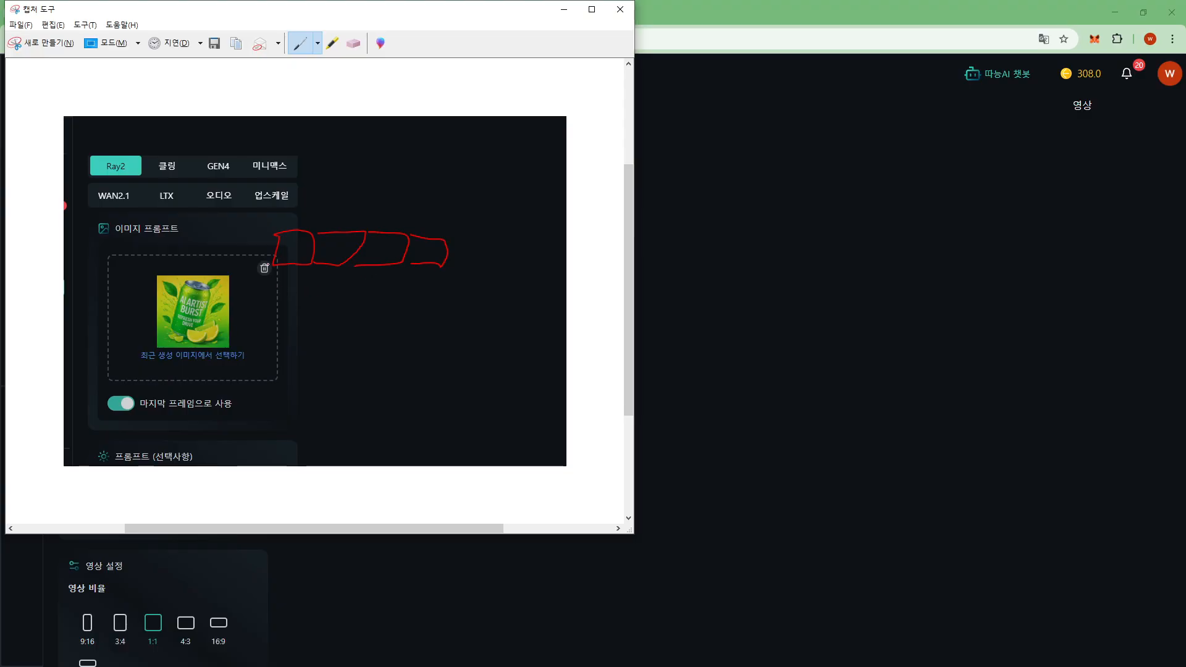
pyautogui.moveTo(311, 224); pyautogui.dragTo(315, 282)
pyautogui.moveTo(217, 326)
pyautogui.mouseDown()
pyautogui.moveTo(305, 275)
pyautogui.moveTo(307, 295)
pyautogui.mouseUp()
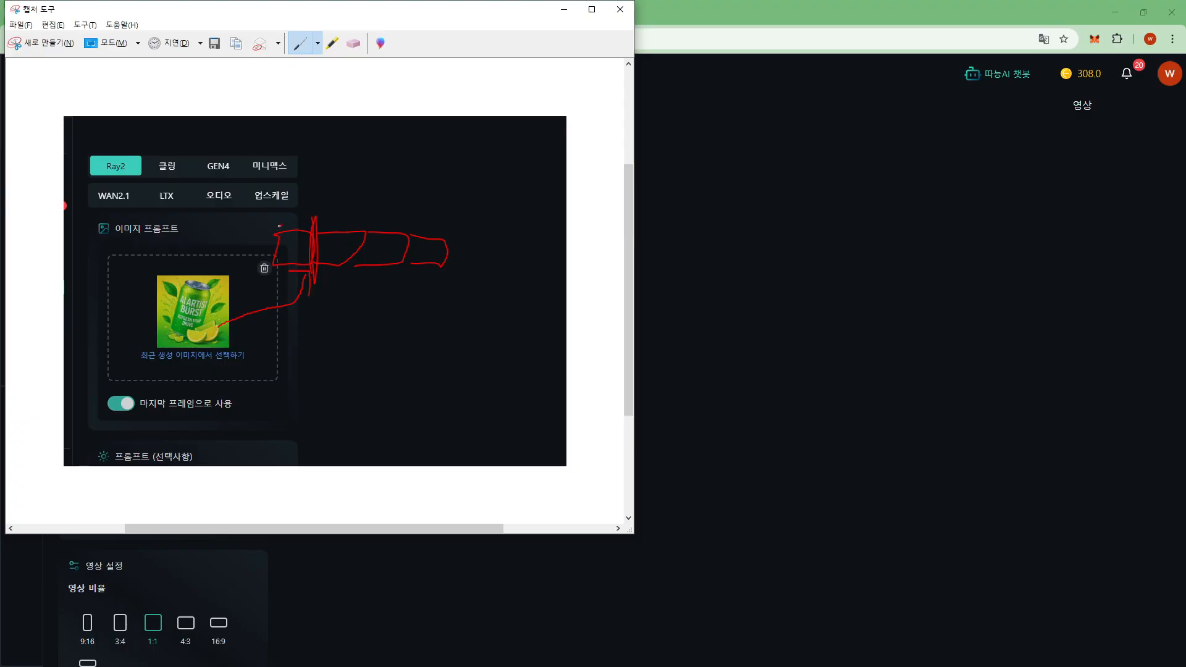
pyautogui.moveTo(279, 226); pyautogui.dragTo(278, 276)
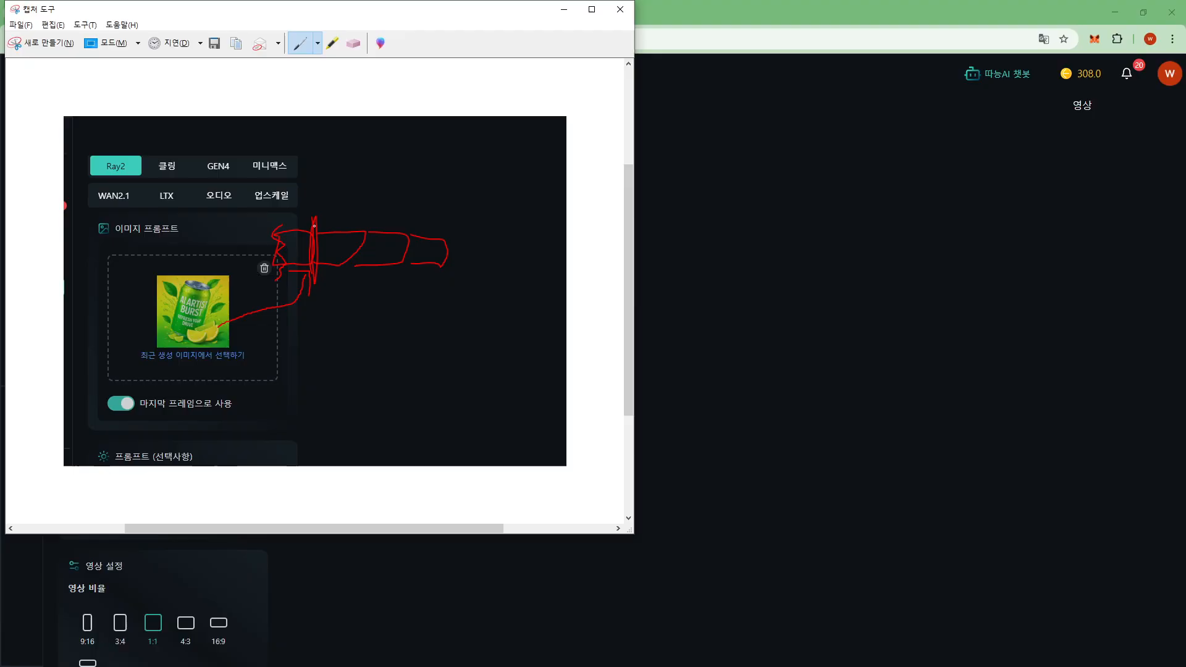
pyautogui.moveTo(314, 226); pyautogui.dragTo(311, 278)
# Underline and cross out the last-frame toggle, mark the second segment's end with a double-headed arrow, and switch back to the browser
pyautogui.moveTo(106, 414); pyautogui.dragTo(193, 407)
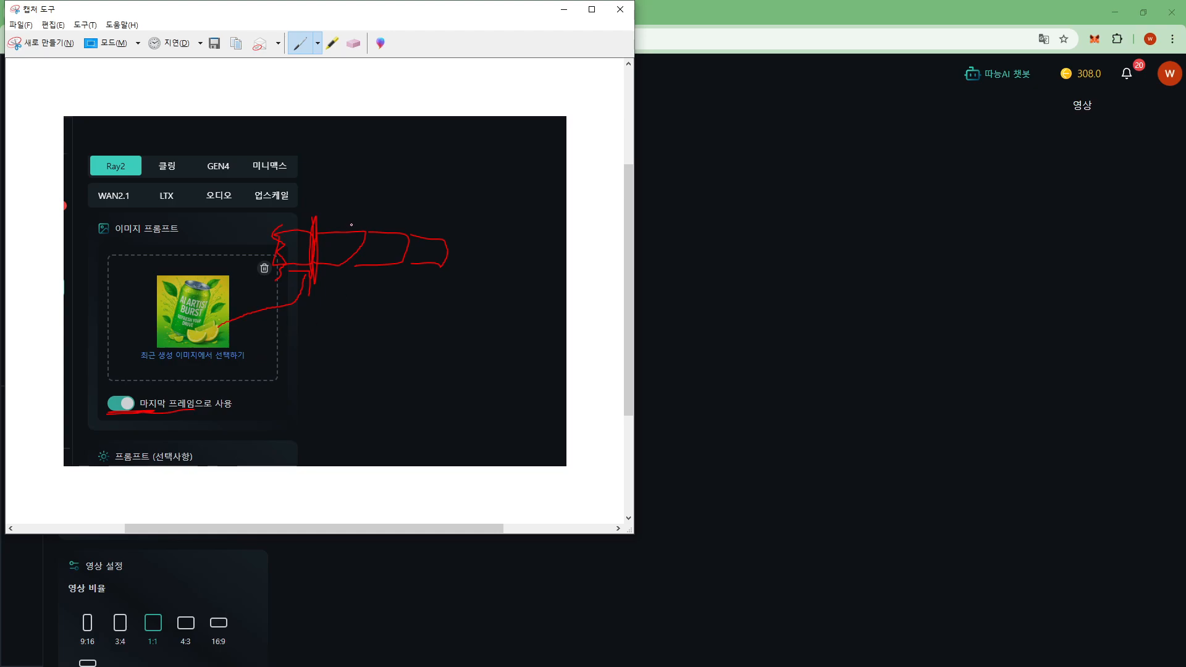
pyautogui.moveTo(355, 231)
pyautogui.mouseDown()
pyautogui.moveTo(356, 263)
pyautogui.moveTo(349, 222)
pyautogui.moveTo(349, 277)
pyautogui.moveTo(354, 223)
pyautogui.moveTo(352, 278)
pyautogui.moveTo(390, 251)
pyautogui.moveTo(388, 271)
pyautogui.moveTo(349, 289)
pyautogui.moveTo(386, 282)
pyautogui.moveTo(379, 275)
pyautogui.moveTo(380, 299)
pyautogui.mouseUp()
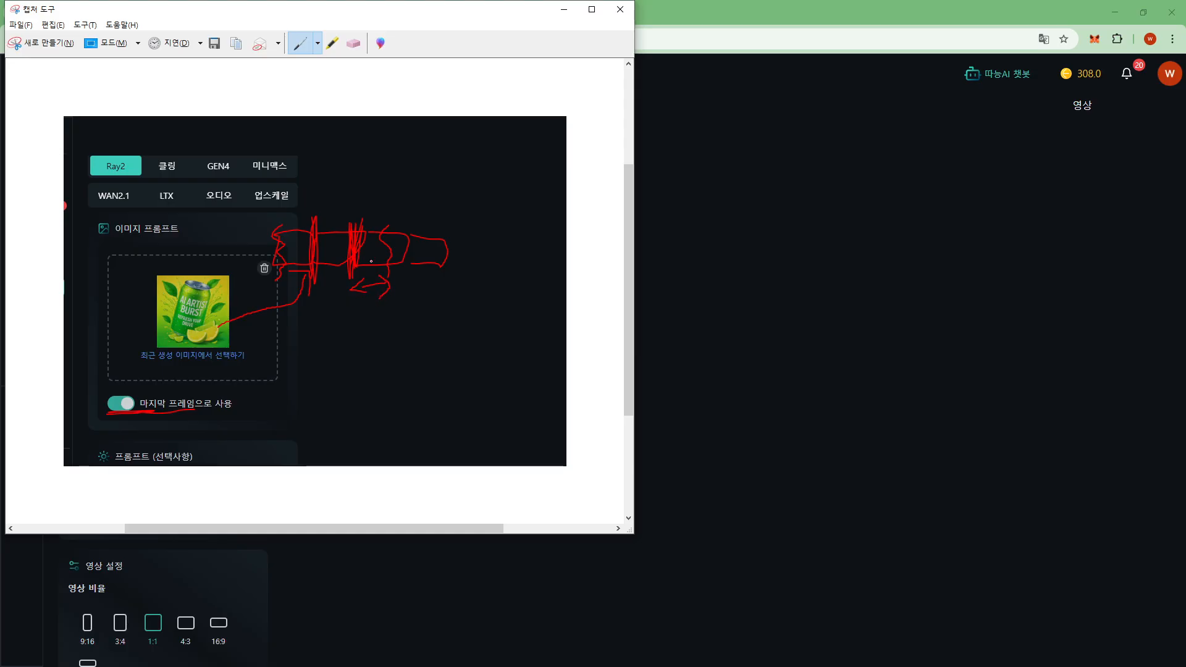
pyautogui.moveTo(141, 389); pyautogui.dragTo(134, 411)
pyautogui.moveTo(490, 17); pyautogui.dragTo(839, 108)
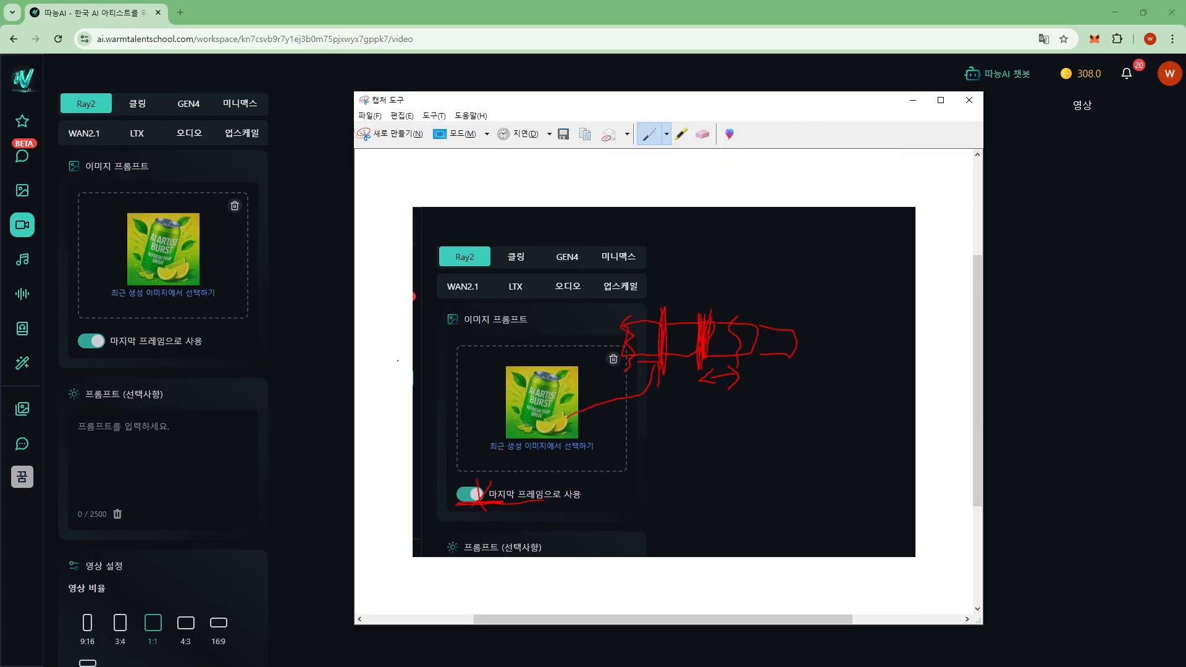
pyautogui.click(262, 350)
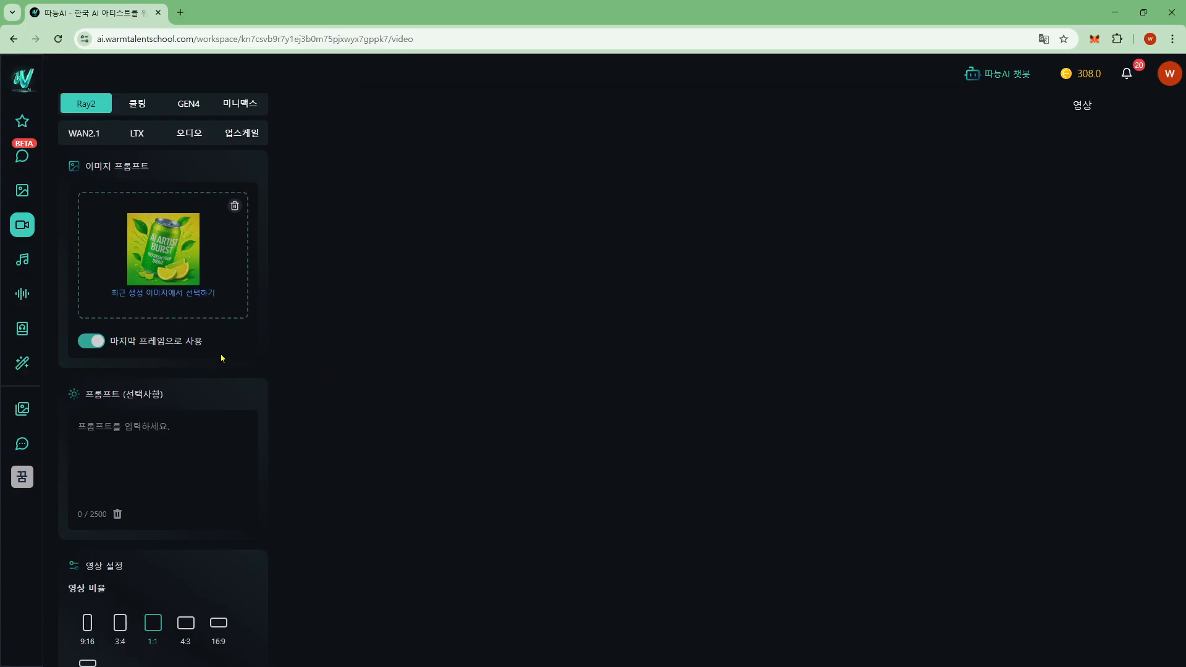
pyautogui.scroll(-2, 197, 412)
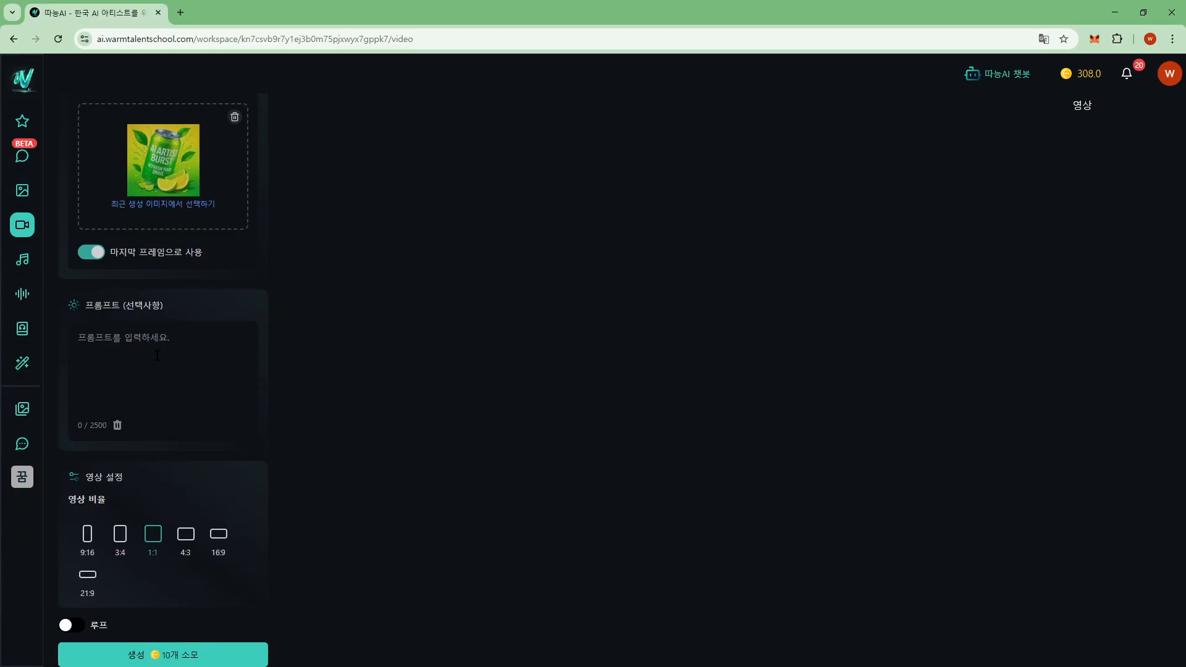
pyautogui.tripleClick(132, 304)
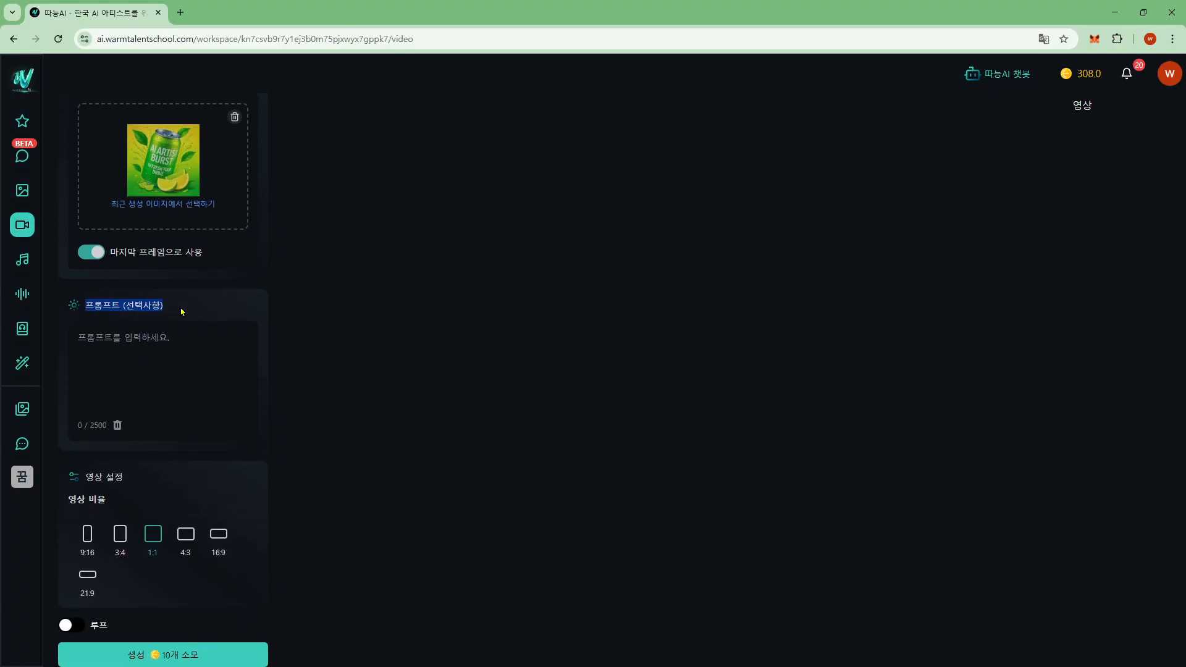
pyautogui.click(183, 311)
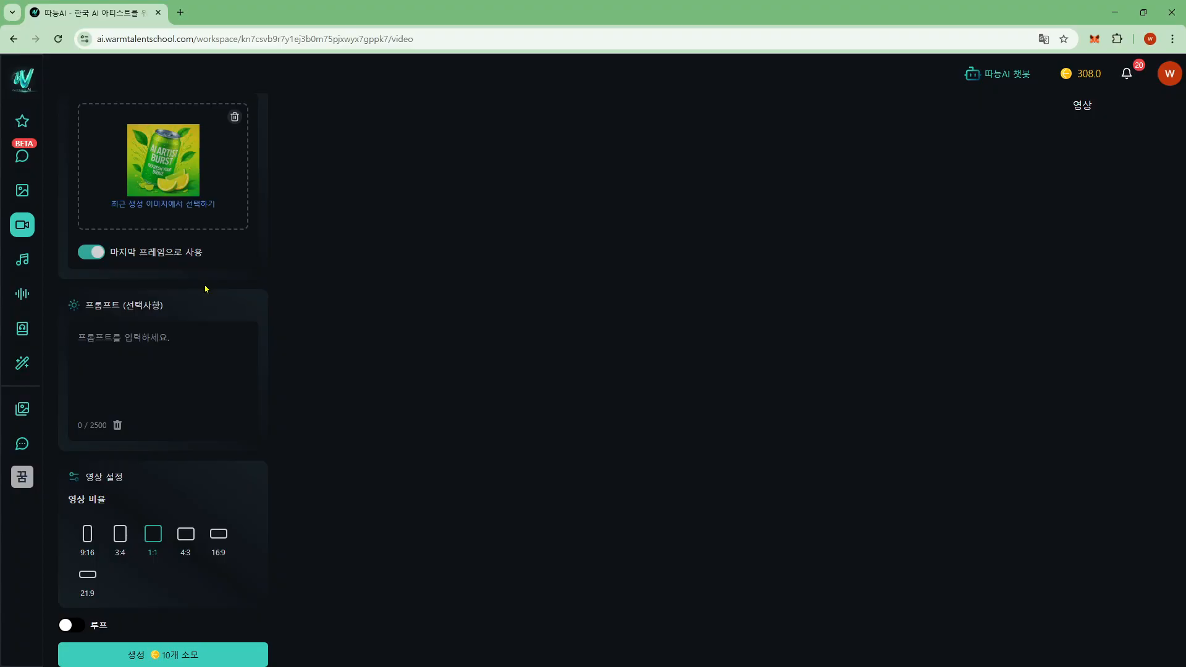
pyautogui.scroll(2, 205, 288)
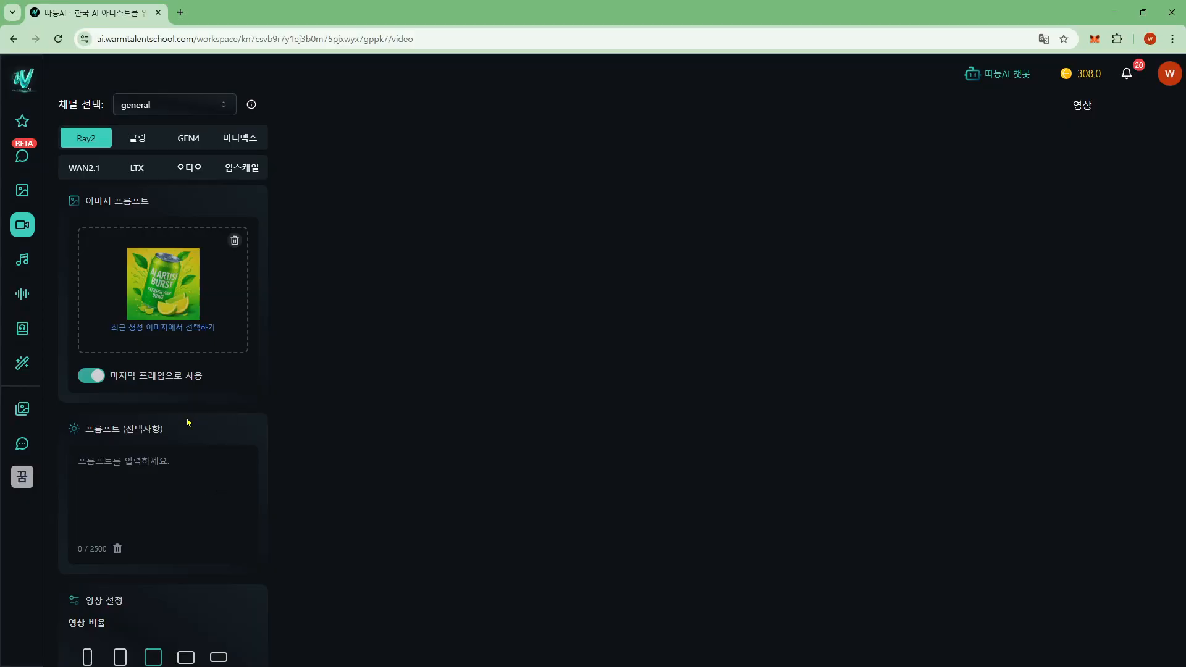
pyautogui.scroll(-2, 213, 483)
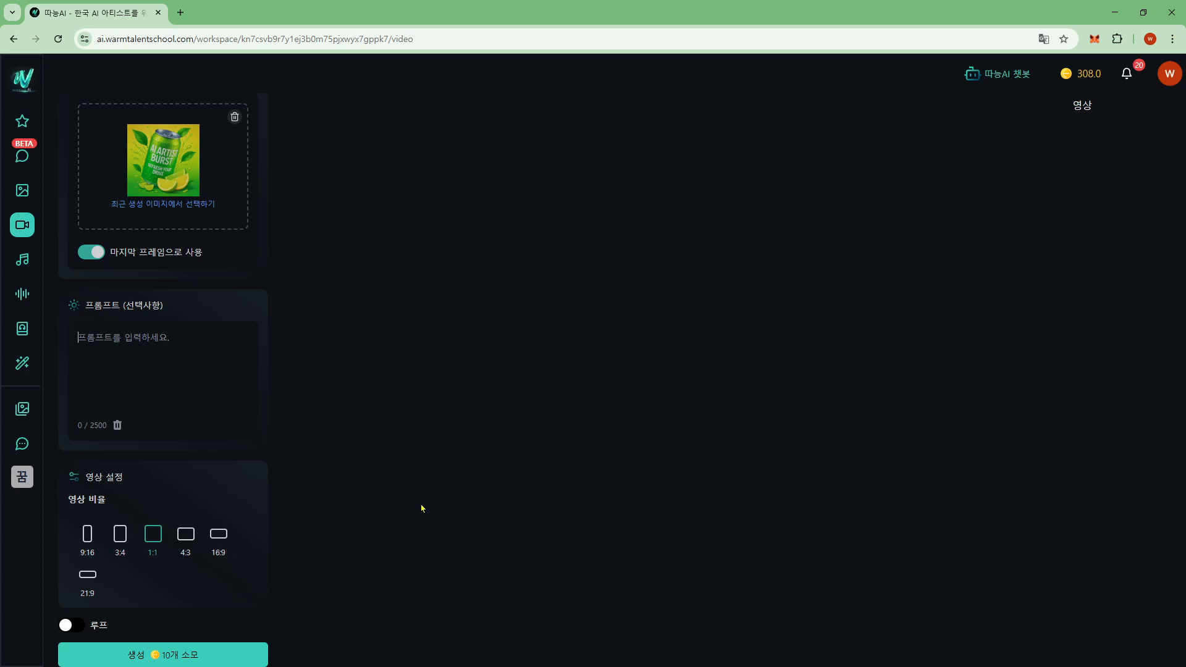
# Turn on 루프 and start generating the Ray2 video from the can image
pyautogui.click(68, 626)
pyautogui.click(151, 657)
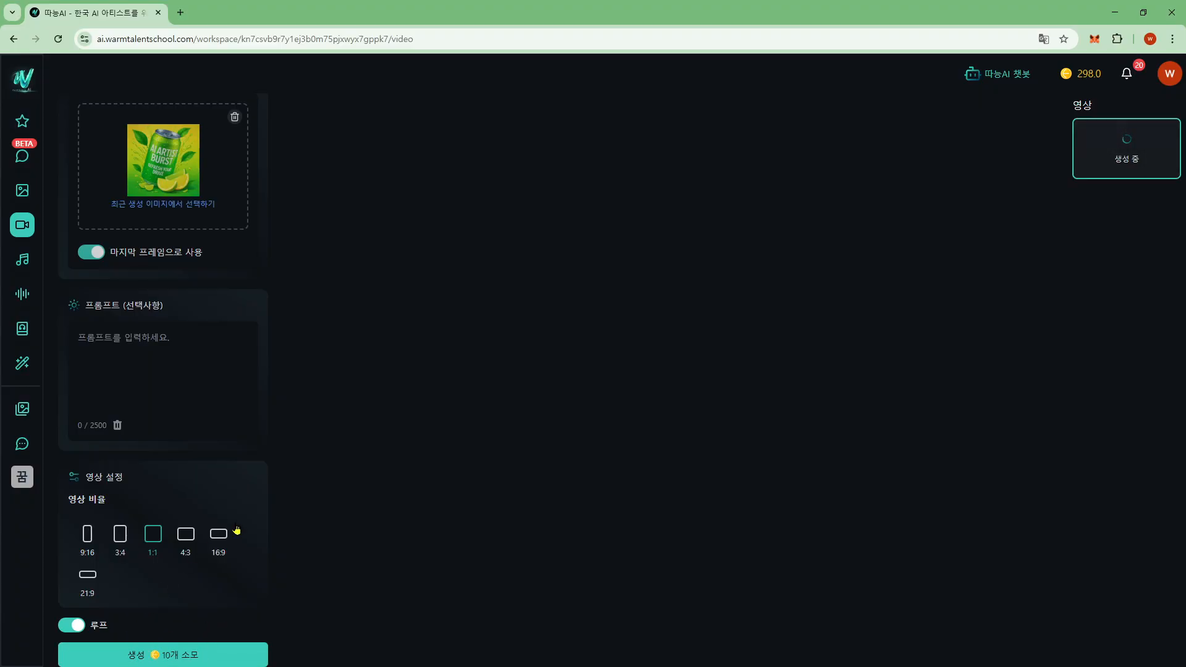
pyautogui.scroll(2, 270, 505)
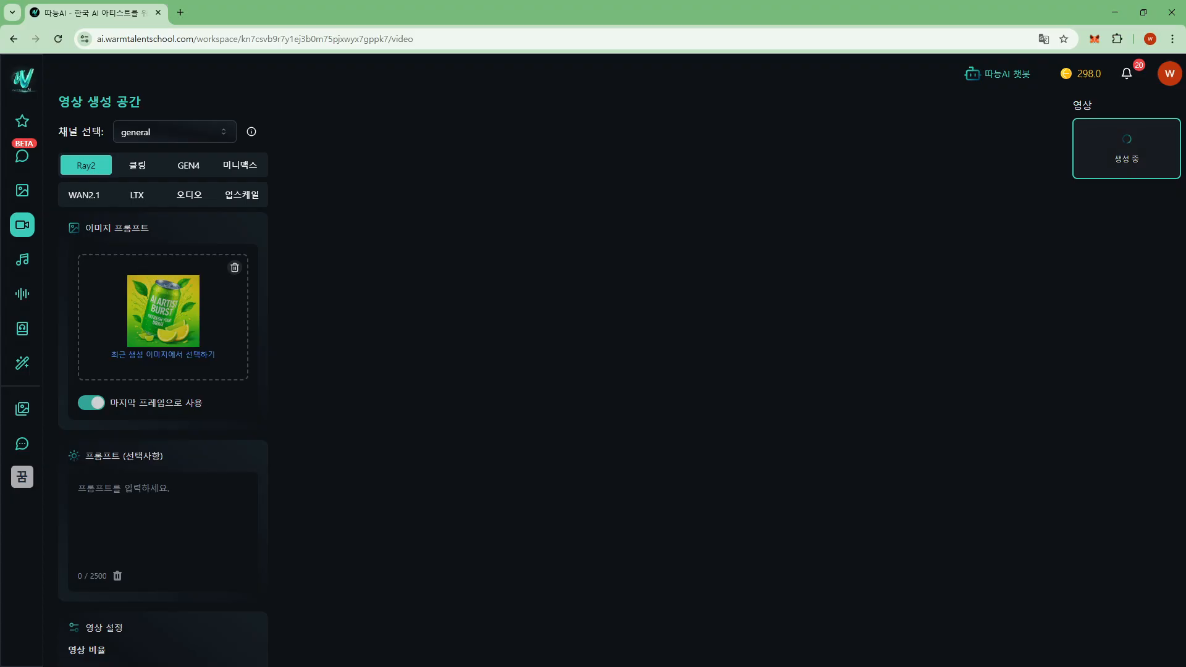
# Switch to 캡처 도구, add another red stroke across the last-frame toggle, and return to the browser's video settings
pyautogui.hotkey('alt', 'Tab')
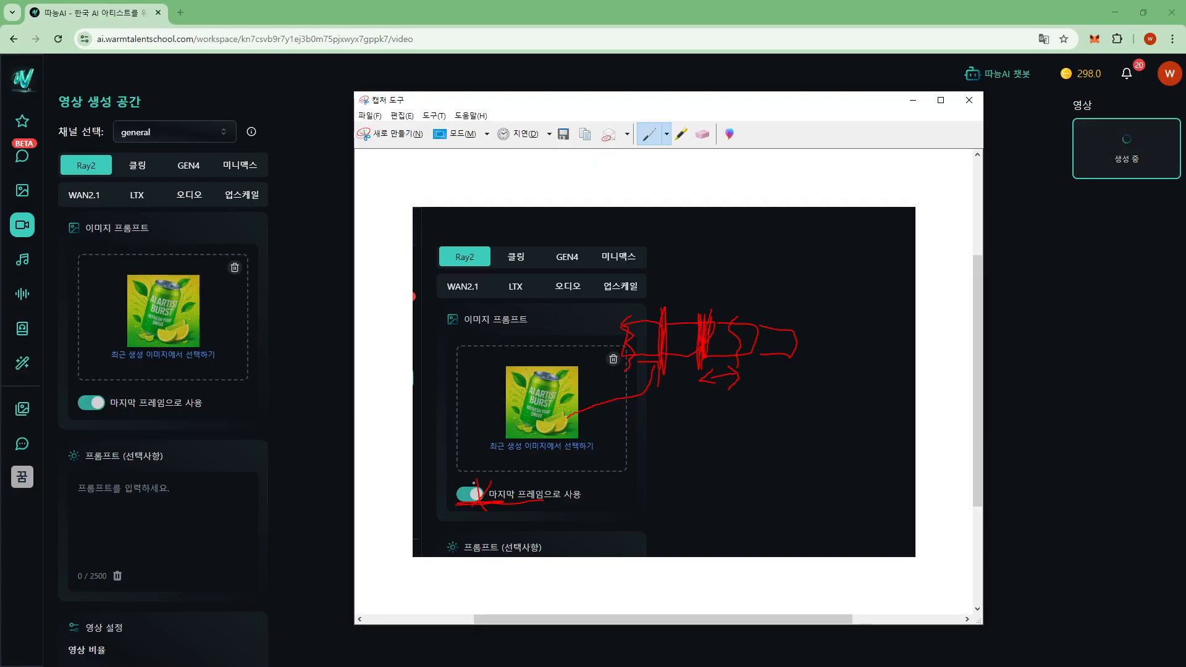
pyautogui.moveTo(477, 508); pyautogui.dragTo(510, 487)
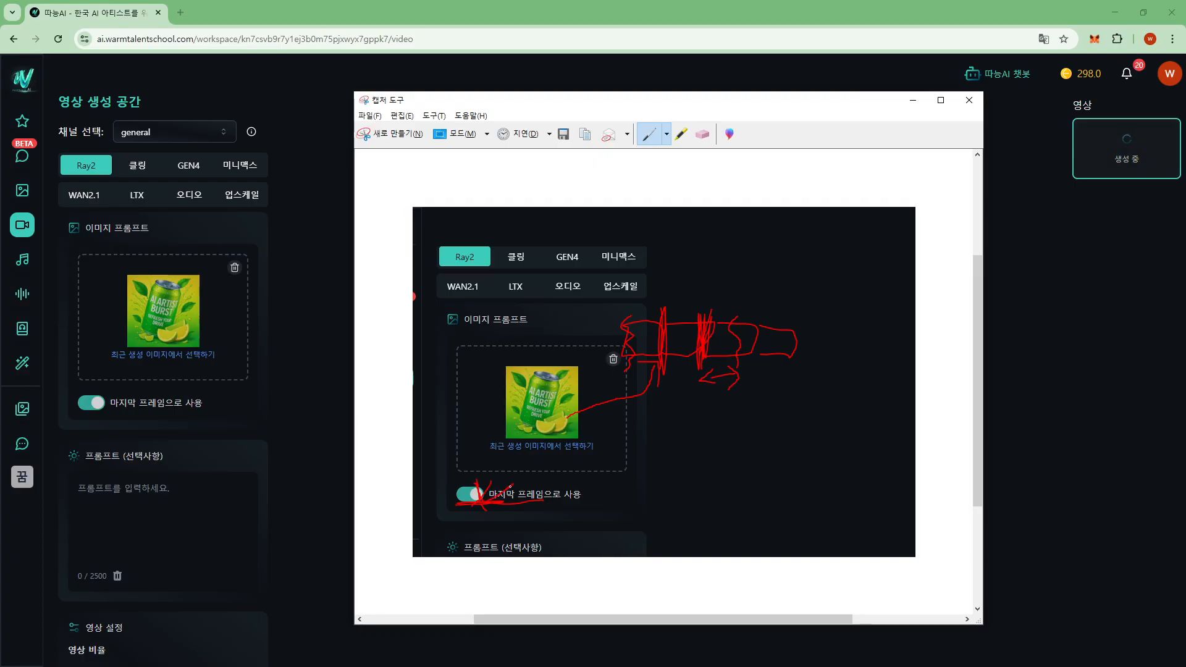
pyautogui.click(331, 514)
pyautogui.scroll(-3, 321, 513)
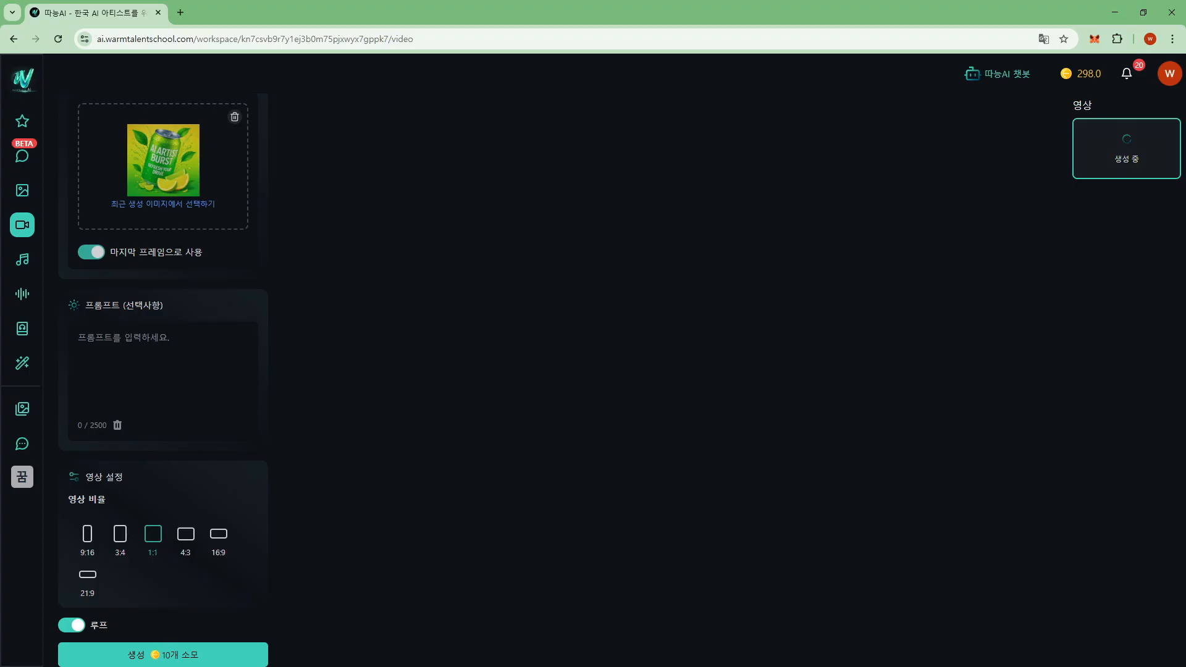
# Capture a new snip of the 영상 설정 area including the ratios, 루프 and 생성
pyautogui.hotkey('alt', 'Tab')
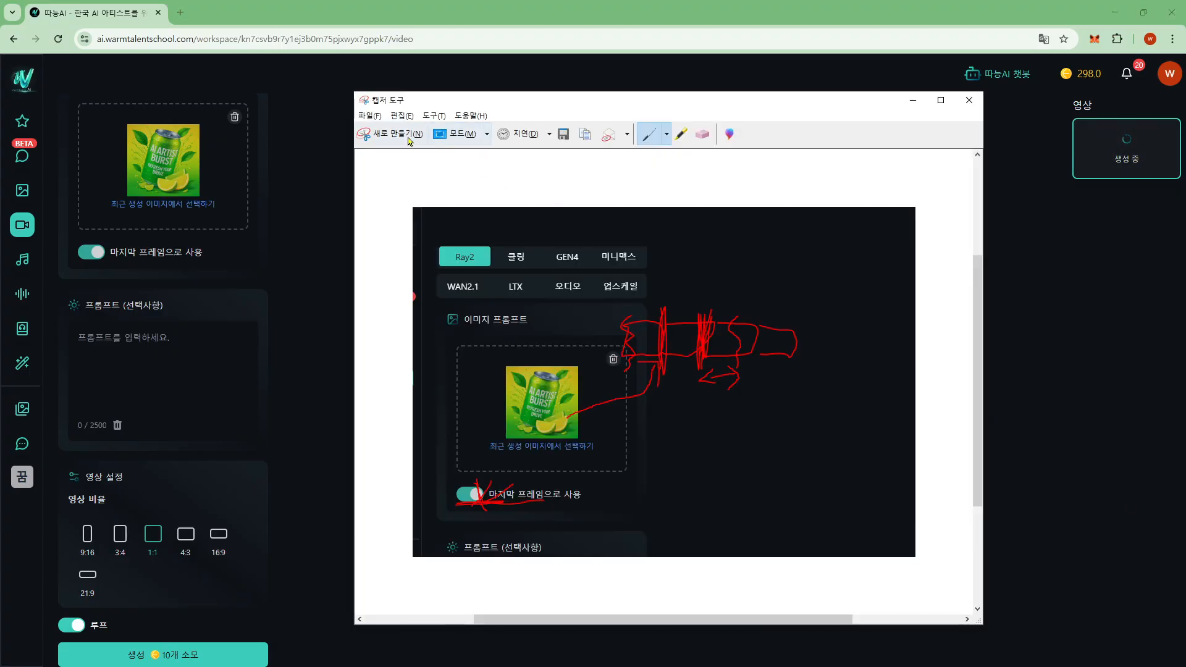
pyautogui.click(379, 133)
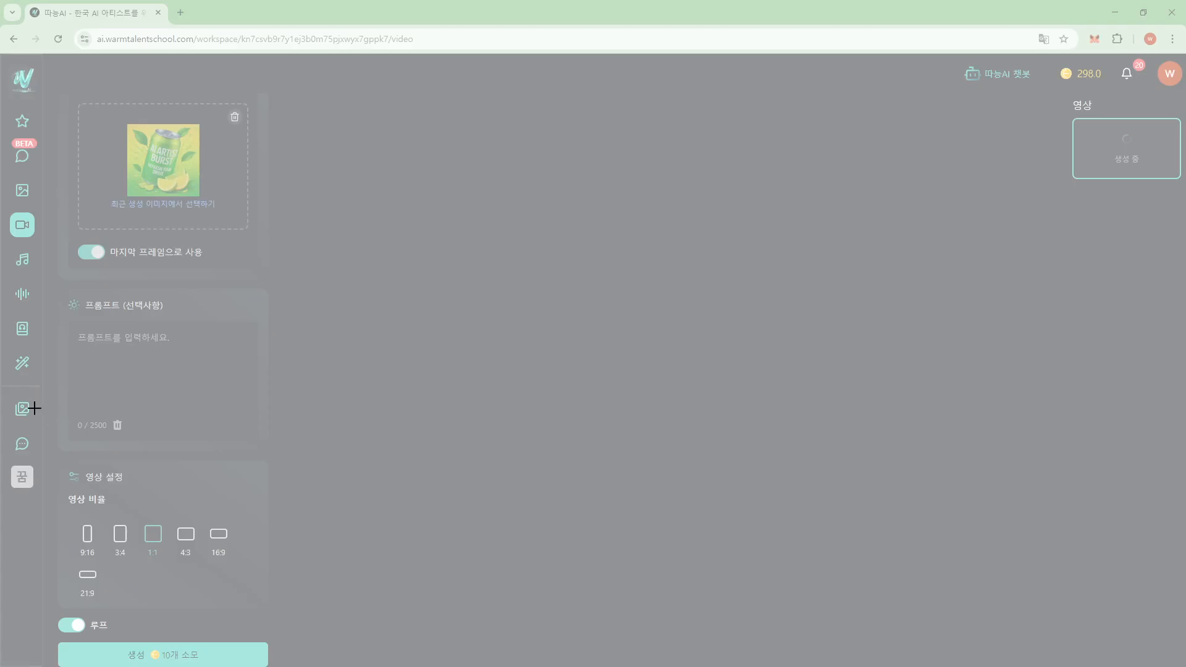
pyautogui.moveTo(24, 403); pyautogui.dragTo(375, 666)
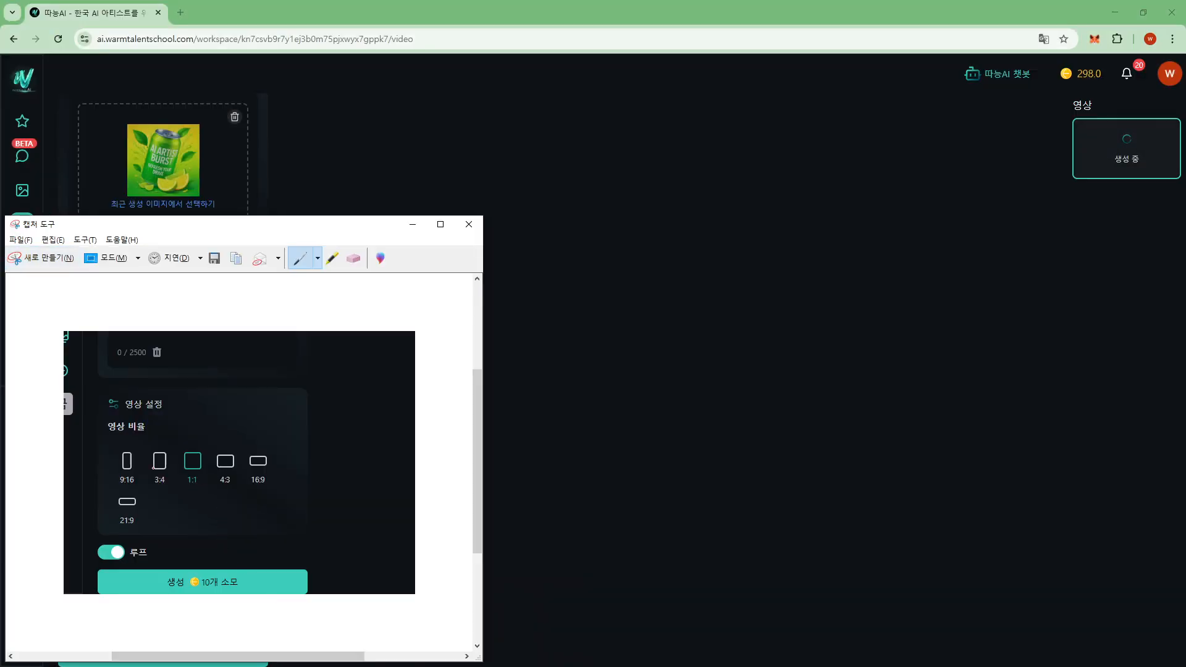
# Mark the ratio options, box 21:9 with an underline beside it, mark the 루프 toggle in red, and minimize the snip
pyautogui.moveTo(96, 434); pyautogui.dragTo(94, 472)
pyautogui.moveTo(112, 492)
pyautogui.mouseDown()
pyautogui.moveTo(109, 526)
pyautogui.moveTo(145, 520)
pyautogui.moveTo(147, 501)
pyautogui.moveTo(114, 497)
pyautogui.moveTo(235, 507)
pyautogui.moveTo(170, 515)
pyautogui.moveTo(210, 514)
pyautogui.mouseUp()
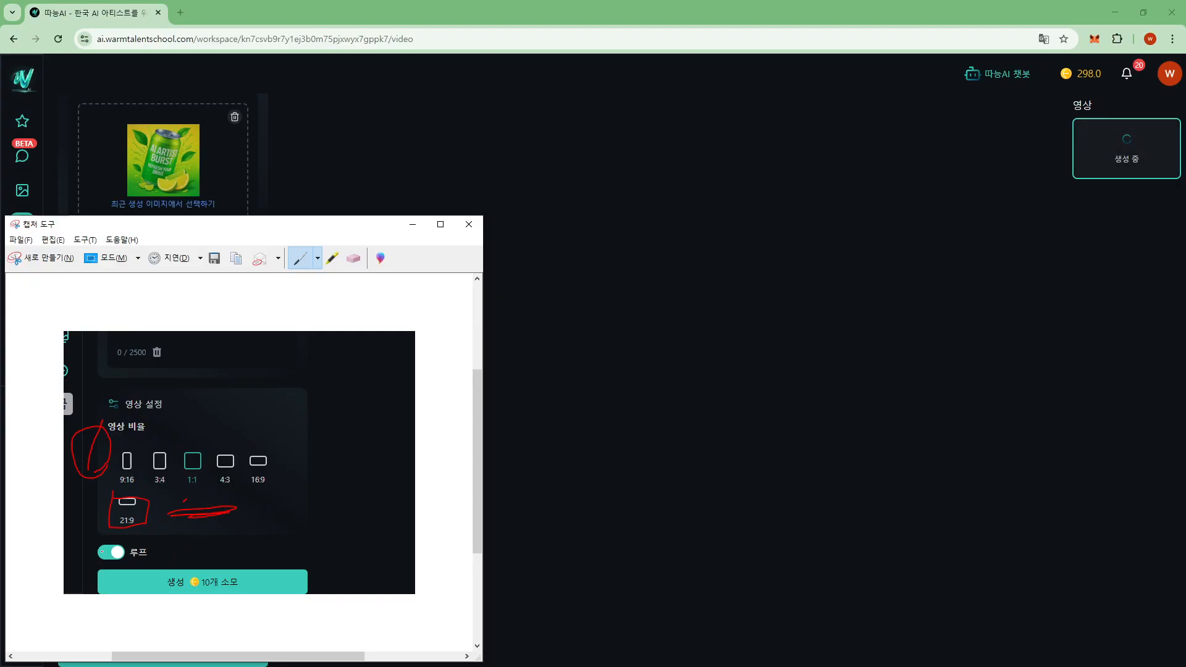
pyautogui.moveTo(103, 535); pyautogui.dragTo(133, 533)
pyautogui.click(413, 225)
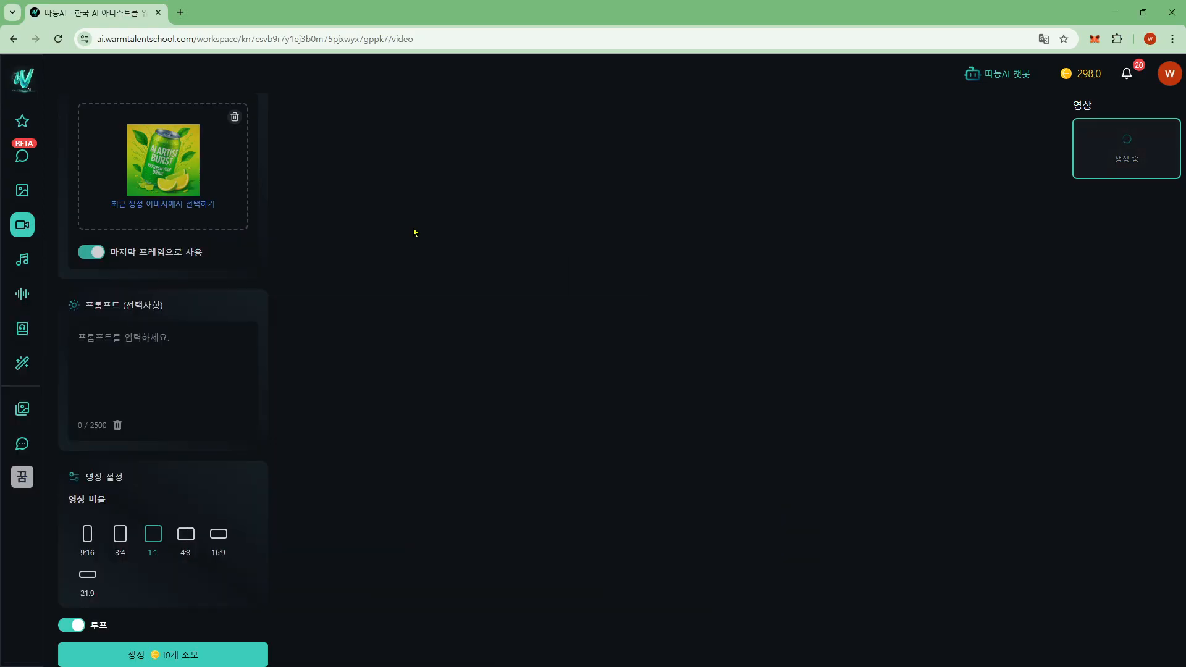
# Choose the pale purple Milky Way picture from the recent images and preview its crop at 4:3
pyautogui.click(200, 210)
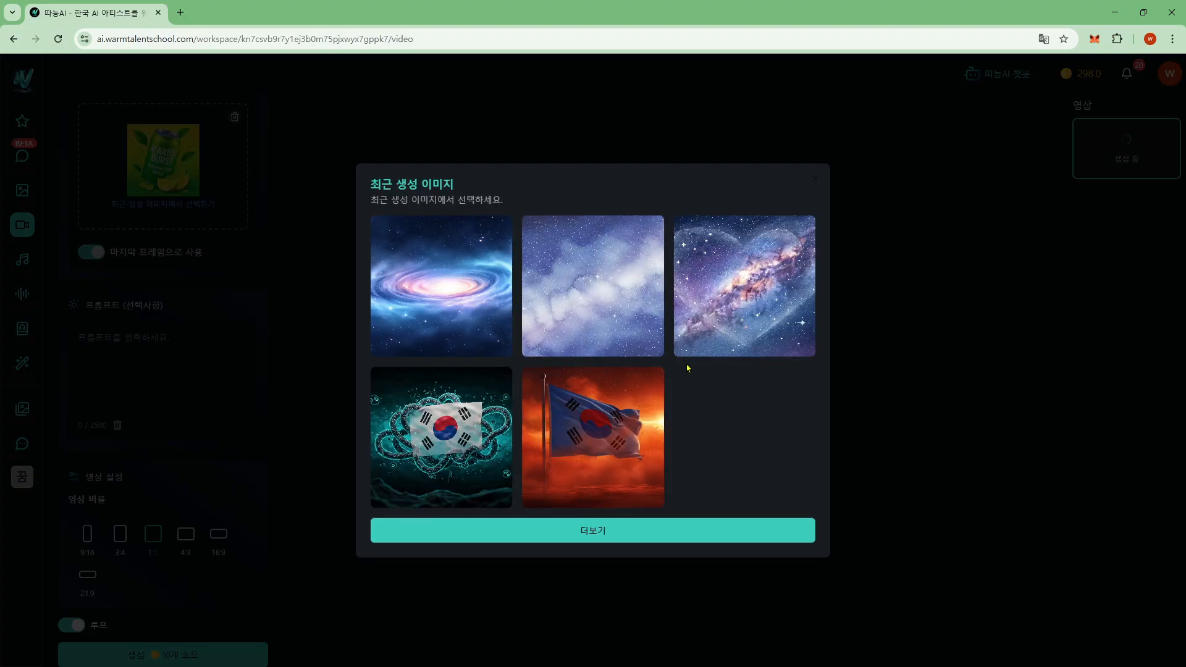
pyautogui.click(627, 323)
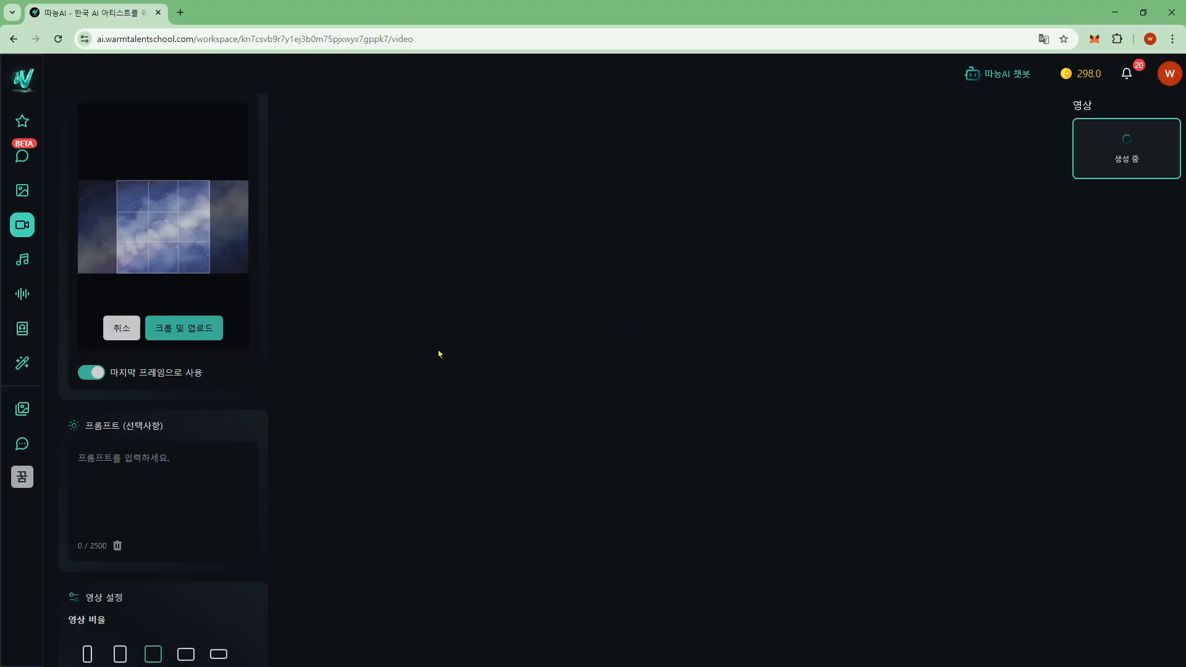
pyautogui.scroll(-2, 299, 539)
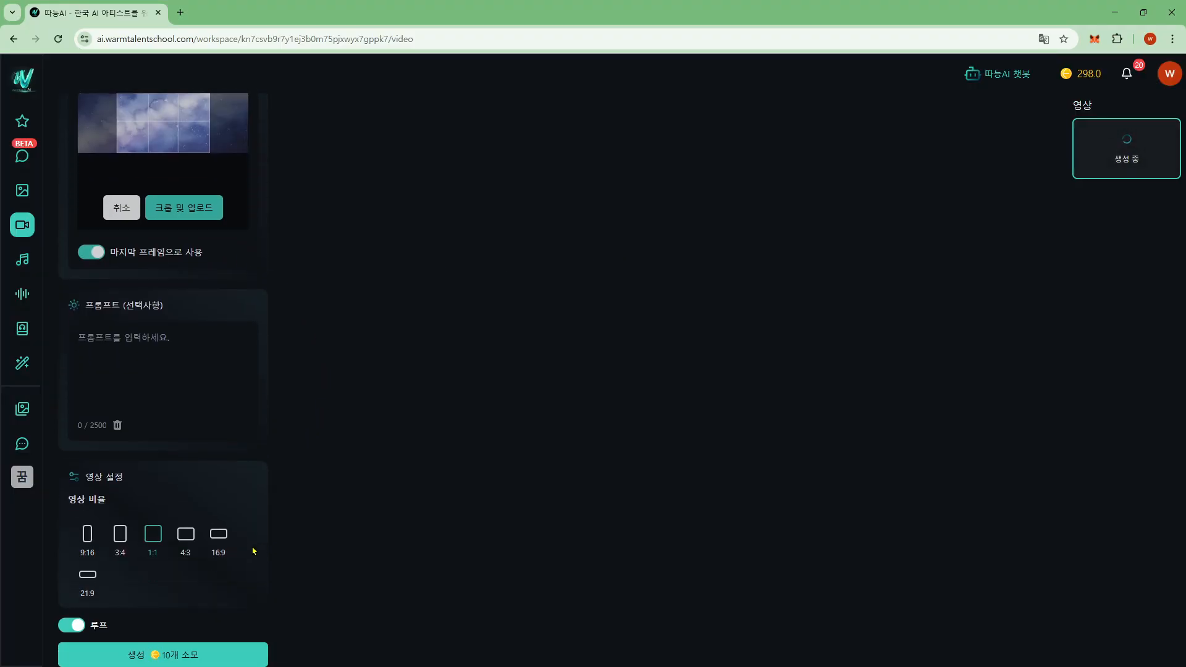
pyautogui.click(186, 537)
pyautogui.scroll(2, 301, 442)
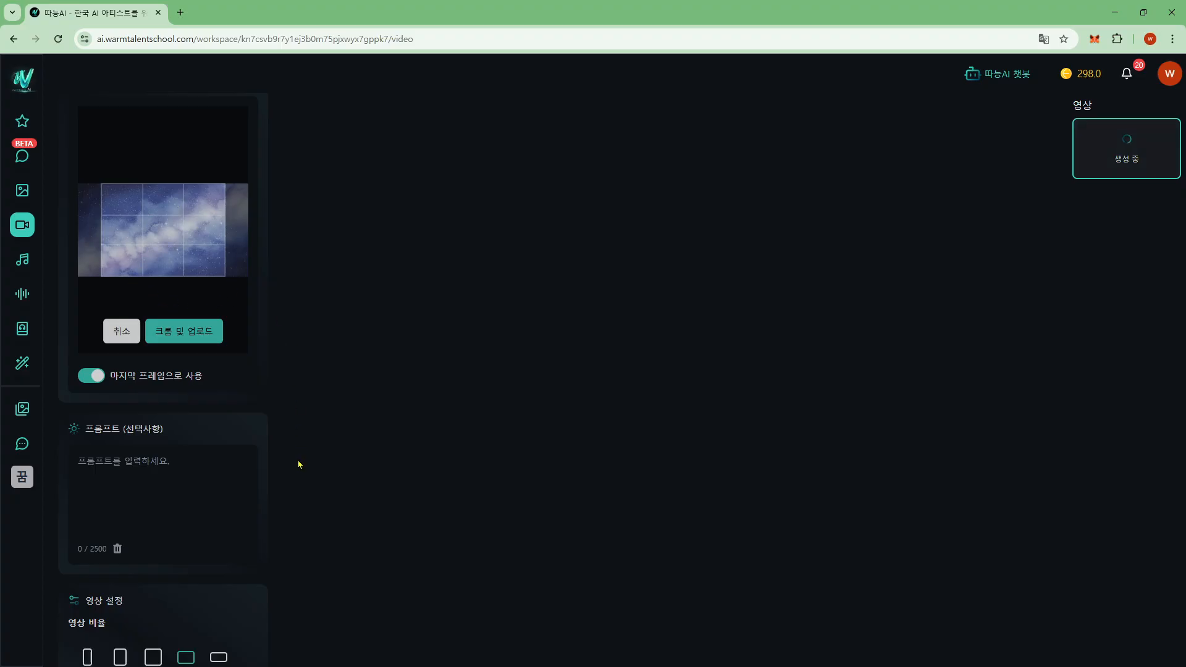
# Set the video ratio to 16:9, crop and upload the Milky Way image, and start generating its video
pyautogui.scroll(-2, 299, 463)
pyautogui.click(218, 550)
pyautogui.scroll(3, 288, 463)
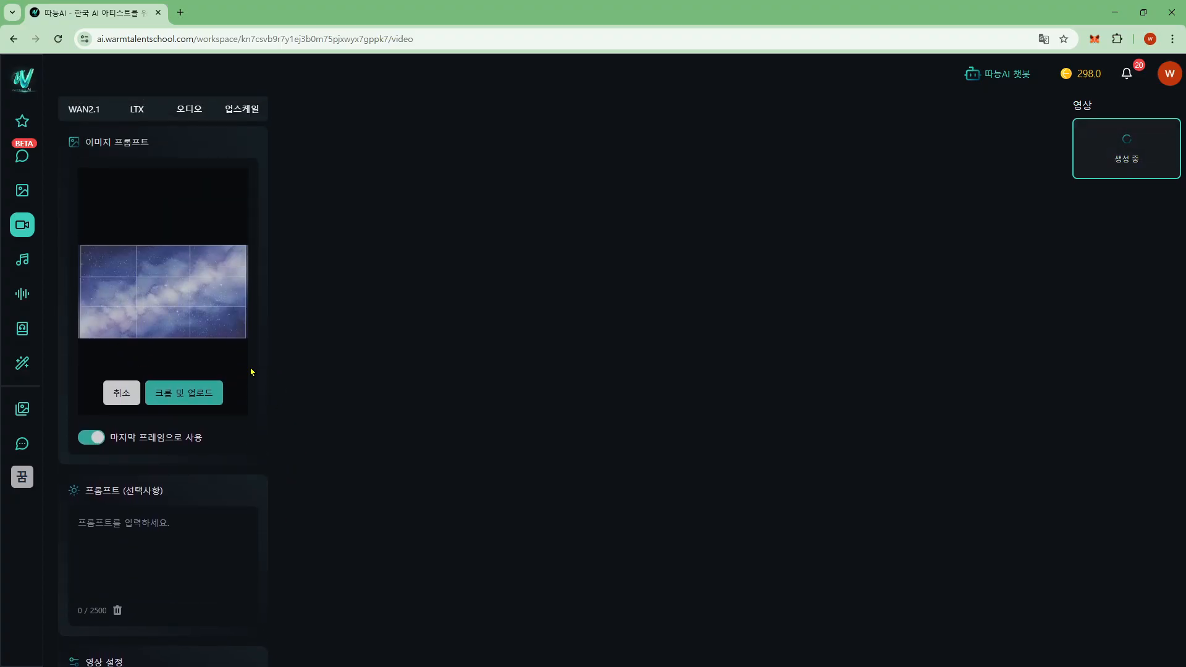
pyautogui.scroll(-3, 307, 486)
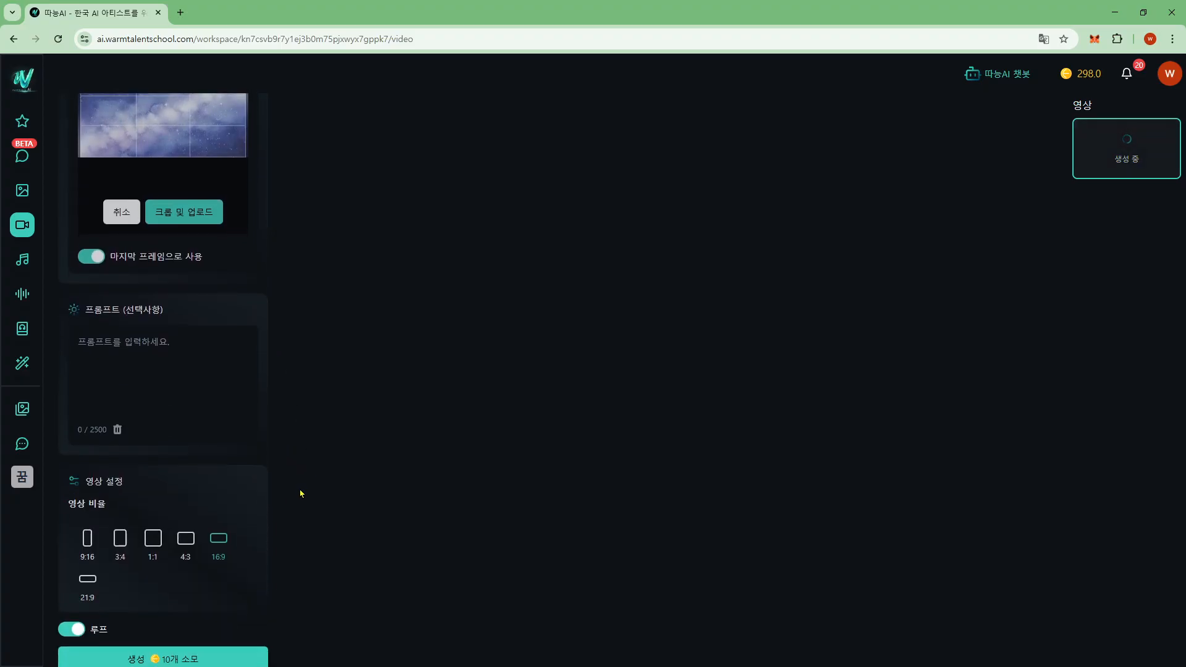
pyautogui.click(204, 216)
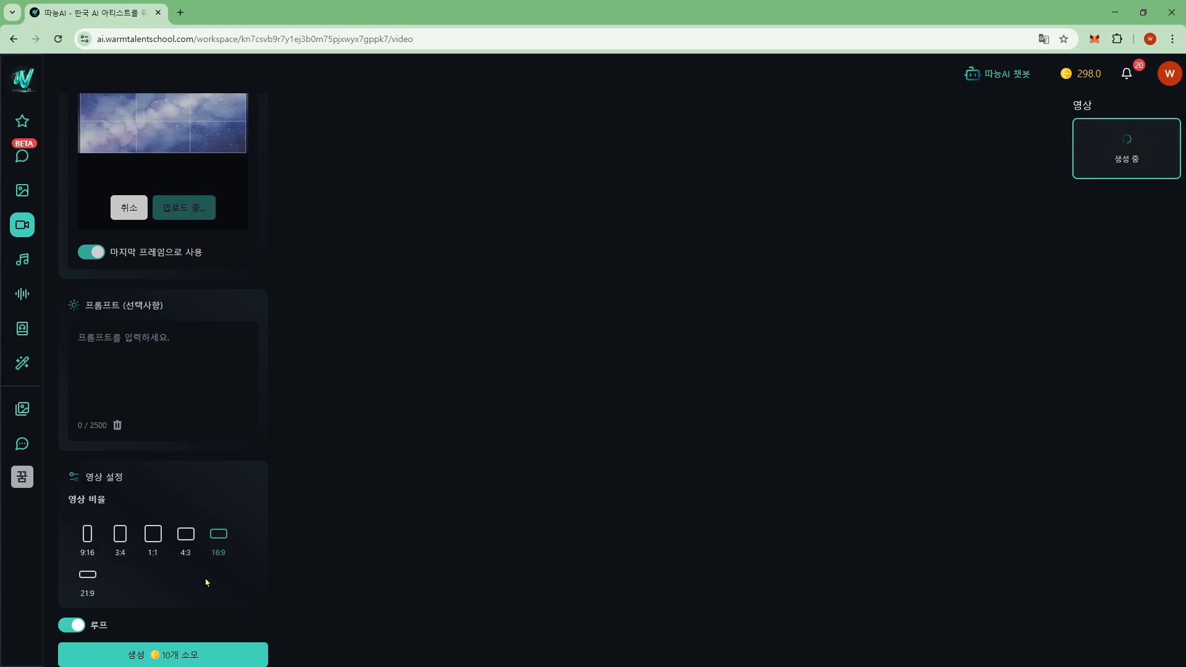
pyautogui.click(179, 660)
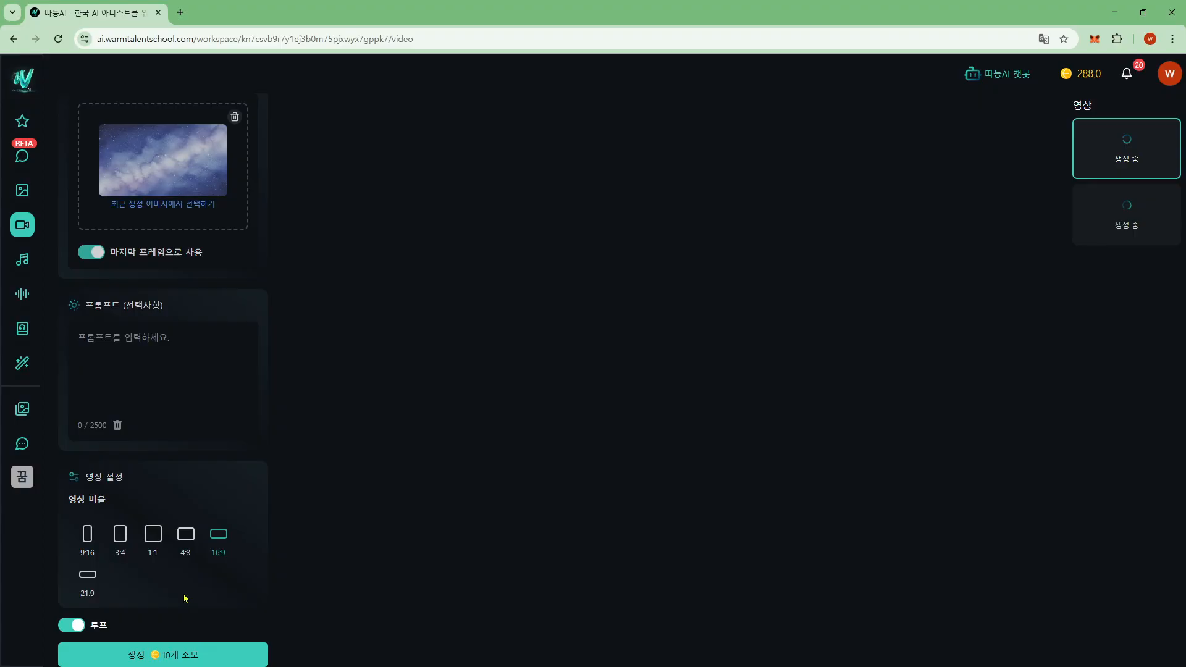
# Select the GEN4 model's 텍스트 영상생성 mode and capture a snip of its settings
pyautogui.scroll(3, 291, 479)
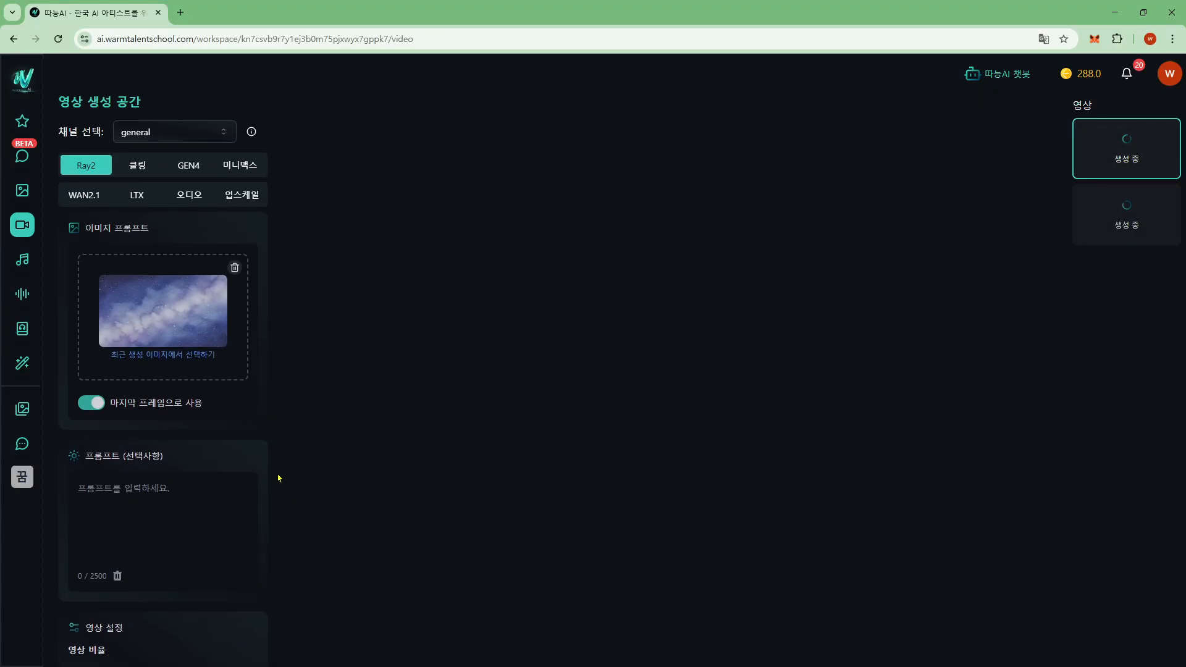
pyautogui.click(187, 175)
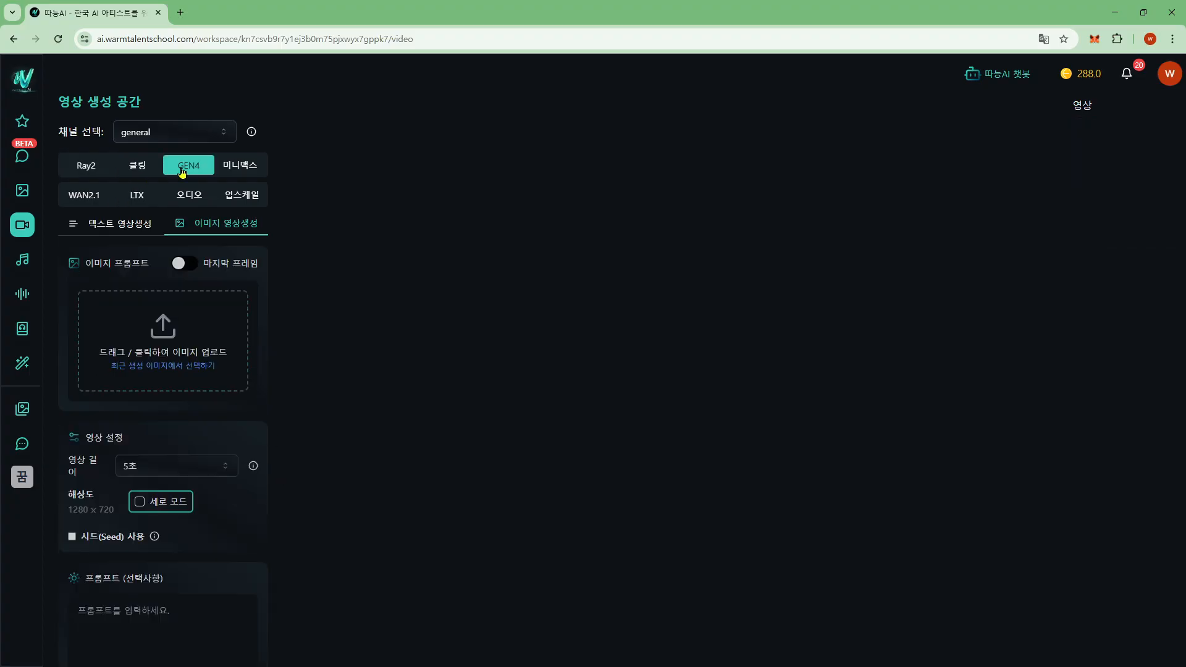
pyautogui.click(119, 237)
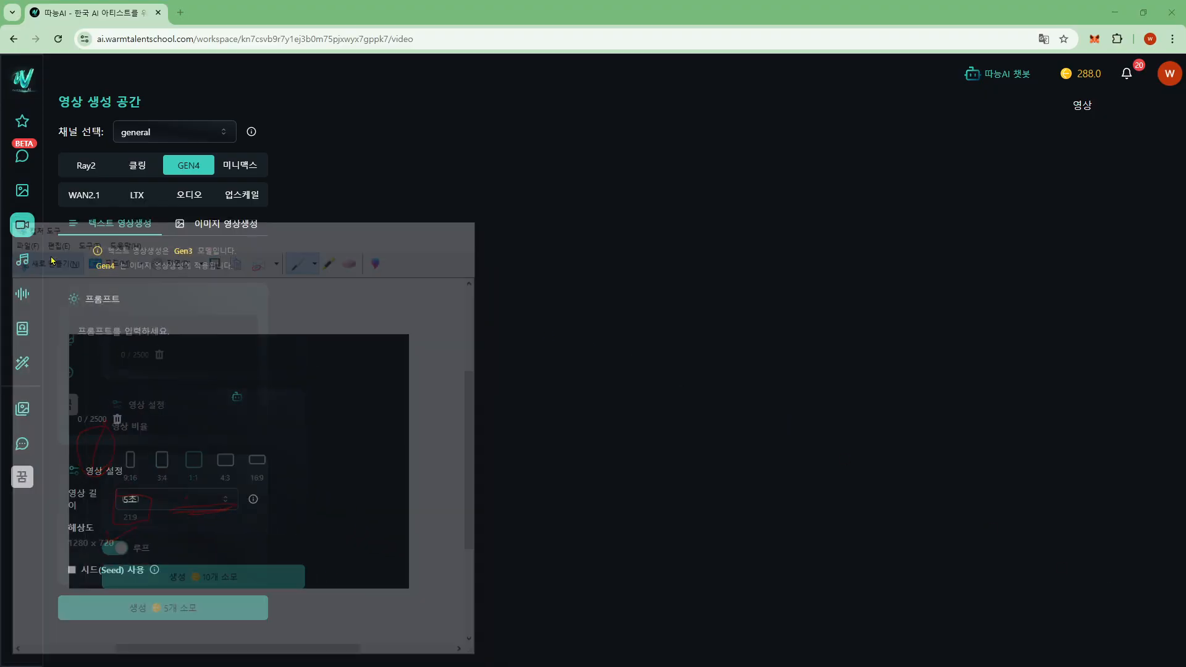
pyautogui.press('super+shift+s')
pyautogui.moveTo(1, 64); pyautogui.dragTo(399, 526)
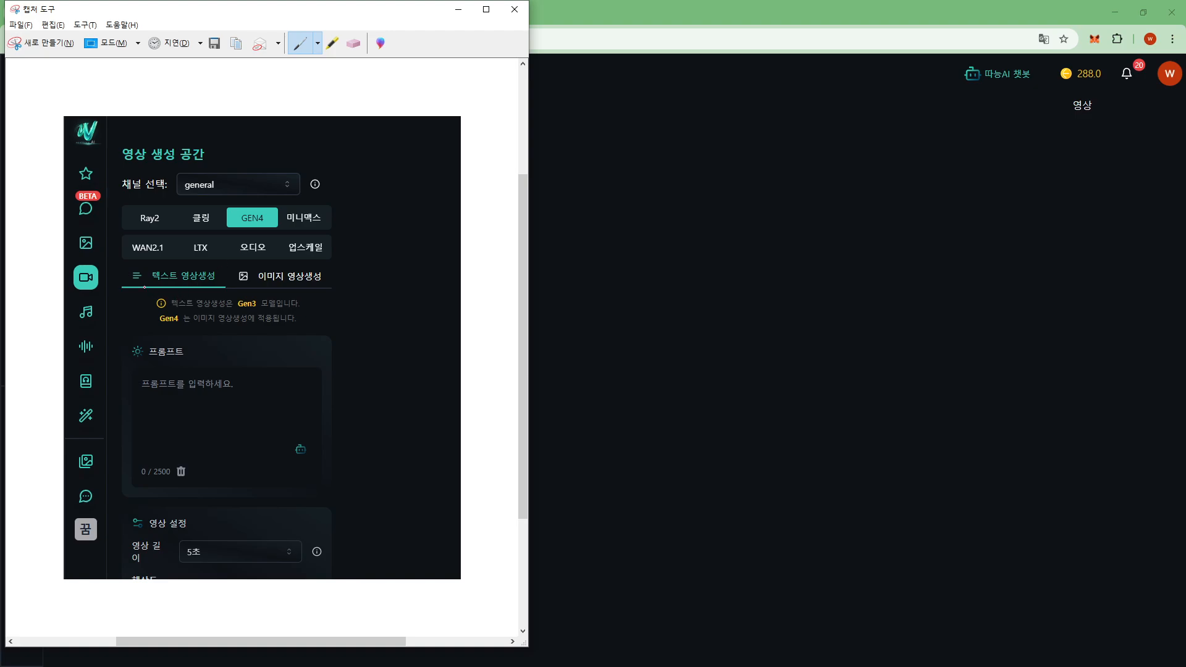
# Circle 텍스트 영상생성 and the prompt area, underline Gen3, point a red arrow at 이미지 영상생성, and return to the browser
pyautogui.moveTo(144, 287)
pyautogui.mouseDown()
pyautogui.moveTo(204, 286)
pyautogui.moveTo(195, 265)
pyautogui.moveTo(147, 285)
pyautogui.moveTo(168, 295)
pyautogui.mouseUp()
pyautogui.moveTo(251, 307); pyautogui.dragTo(235, 310)
pyautogui.moveTo(185, 403)
pyautogui.mouseDown()
pyautogui.moveTo(144, 347)
pyautogui.moveTo(215, 377)
pyautogui.moveTo(158, 399)
pyautogui.mouseUp()
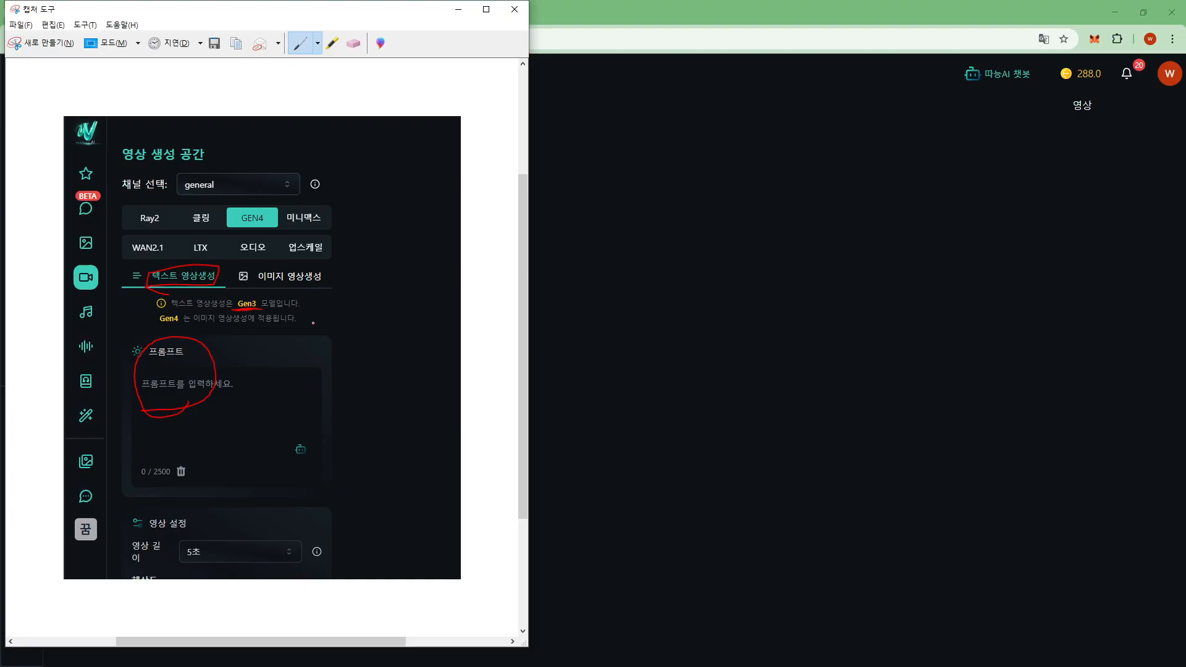
pyautogui.moveTo(328, 272)
pyautogui.mouseDown()
pyautogui.moveTo(331, 286)
pyautogui.moveTo(354, 268)
pyautogui.mouseUp()
pyautogui.moveTo(327, 263)
pyautogui.mouseDown()
pyautogui.moveTo(323, 278)
pyautogui.moveTo(359, 270)
pyautogui.mouseUp()
pyautogui.click(569, 365)
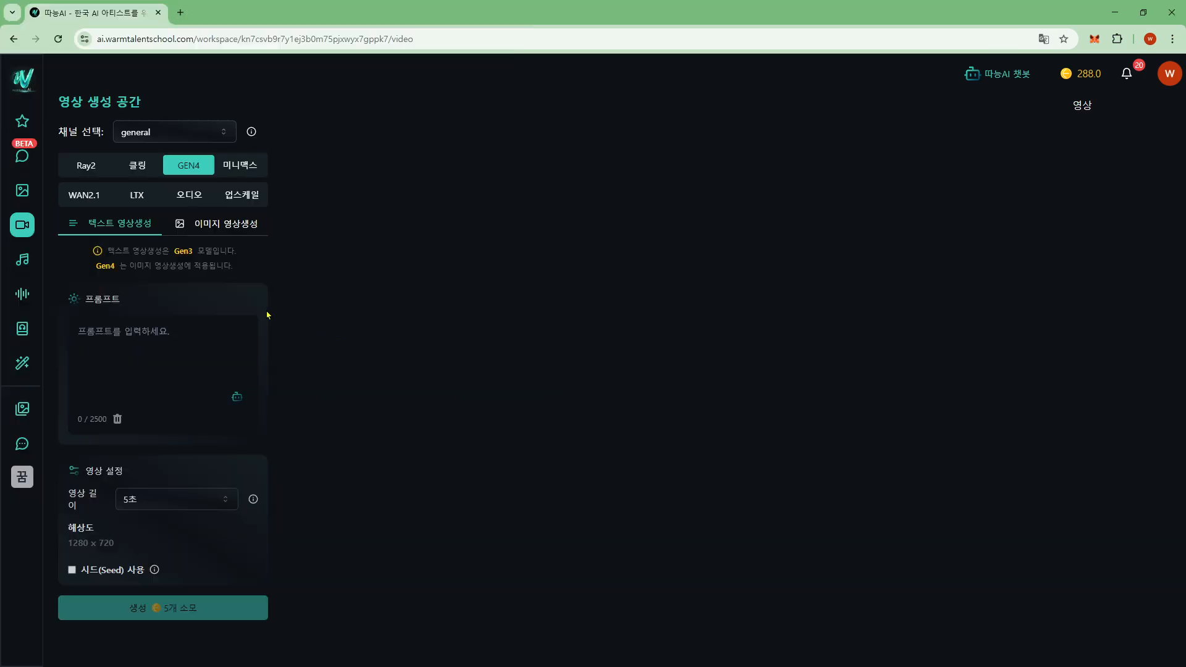
# Switch GEN4 to 이미지 영상생성 and capture a new snip of its image prompt and video settings
pyautogui.click(222, 224)
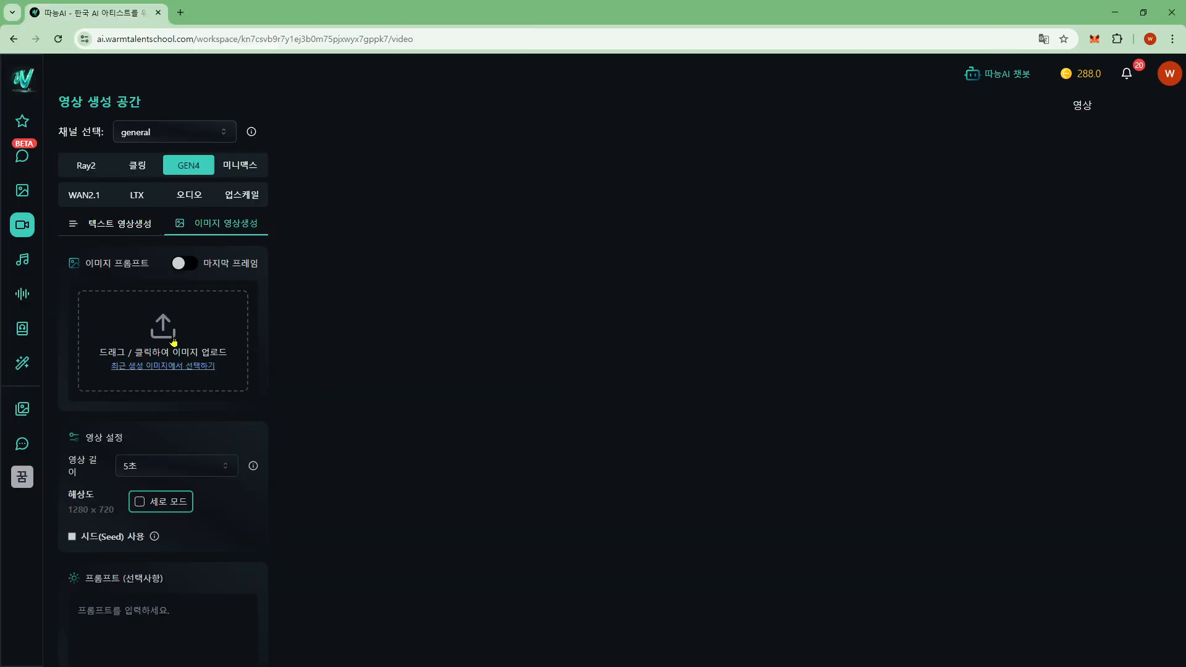
pyautogui.scroll(-1, 390, 468)
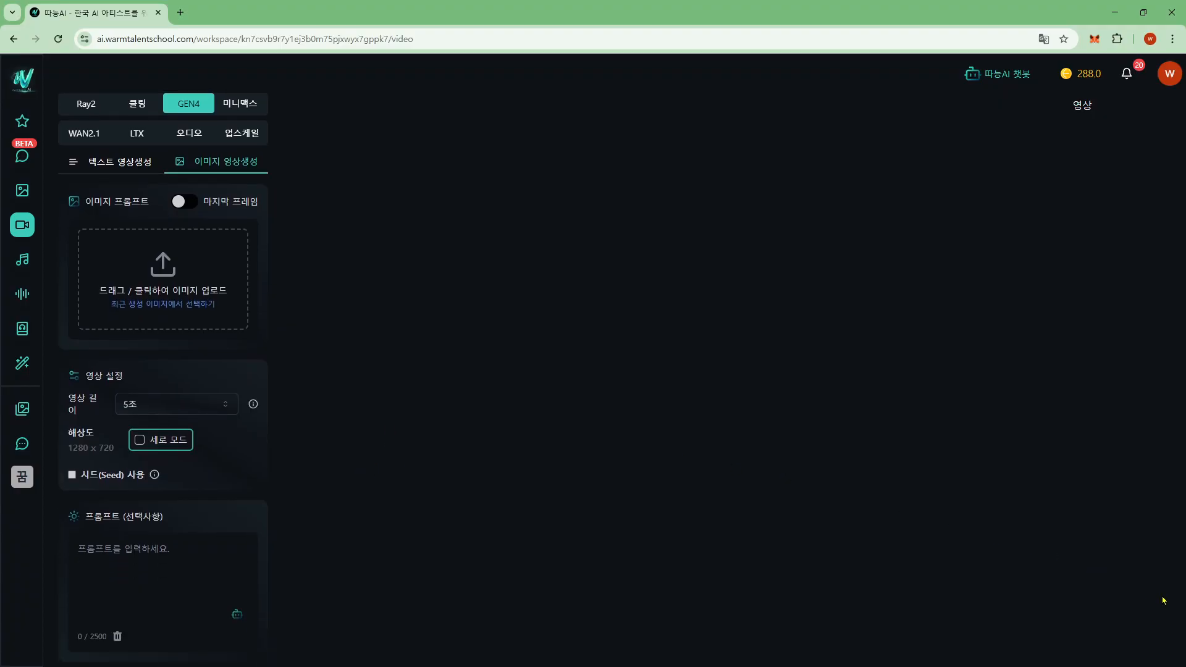
pyautogui.hotkey('alt', 'Tab')
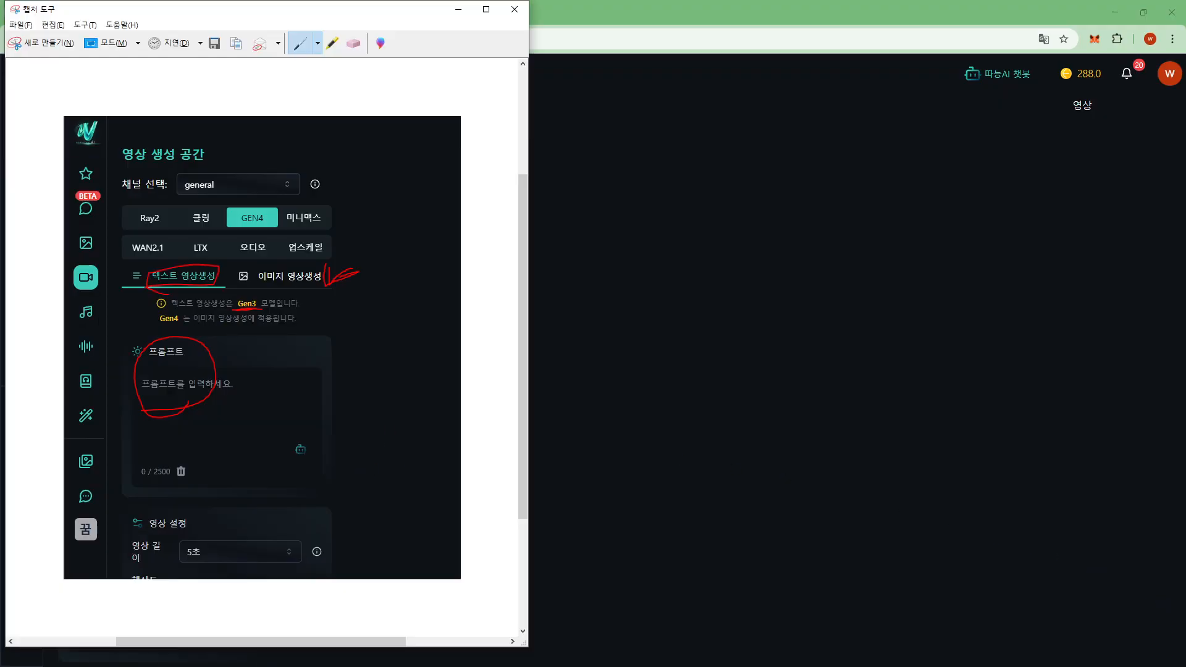
pyautogui.click(34, 44)
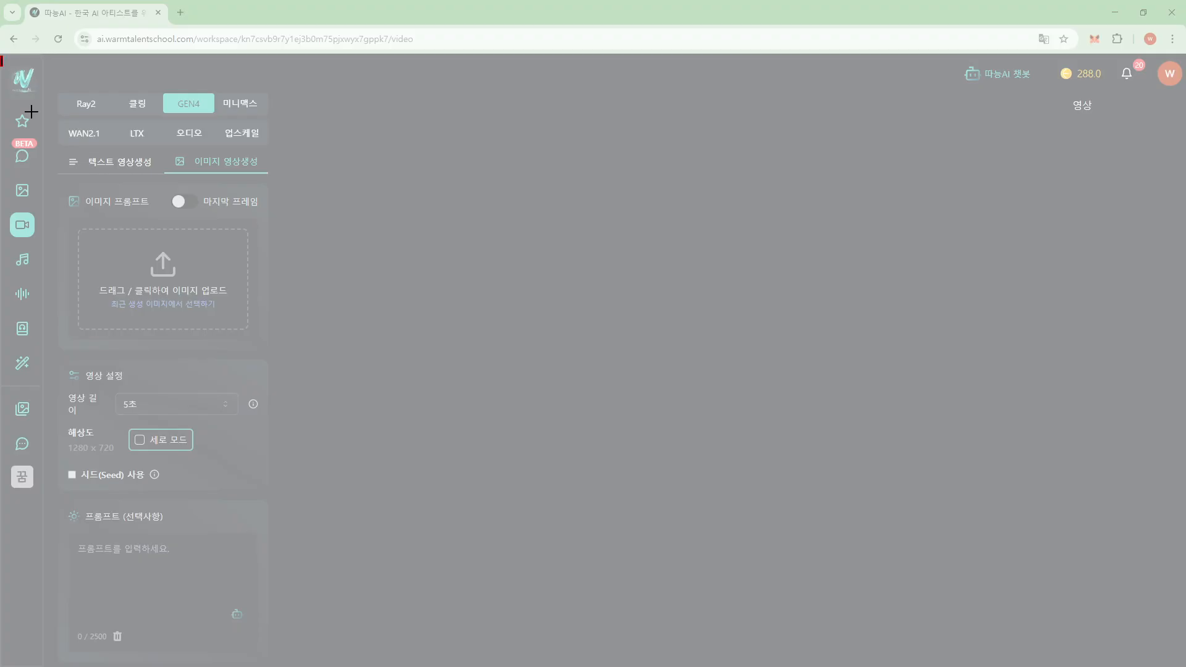
pyautogui.moveTo(2, 55); pyautogui.dragTo(384, 663)
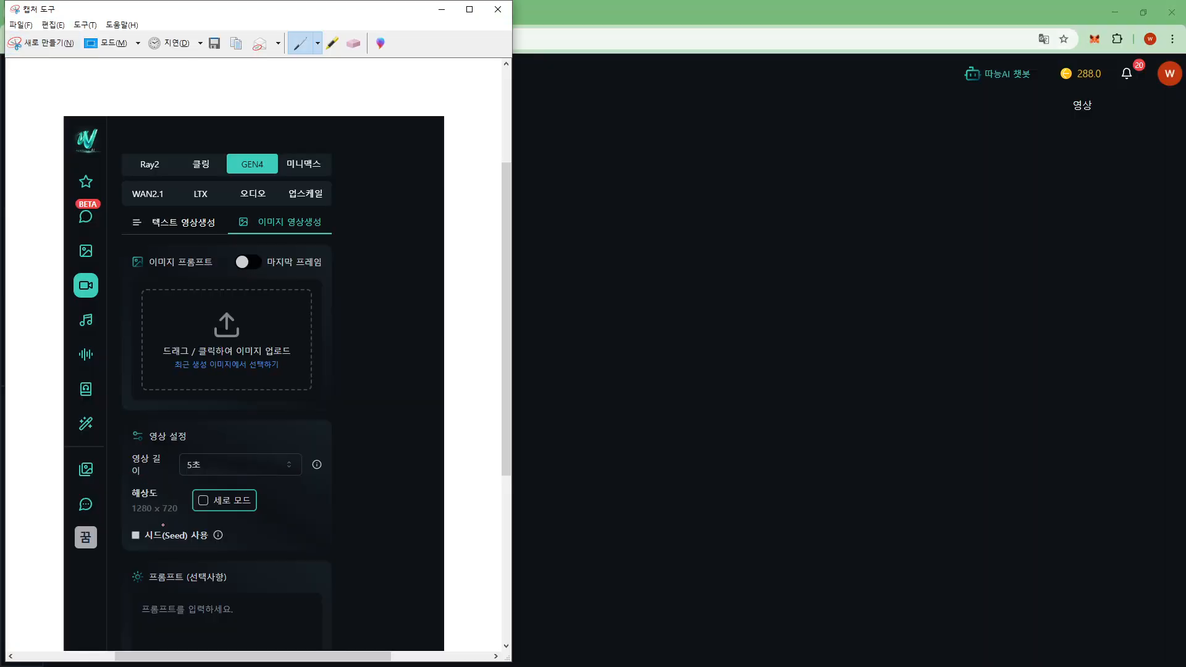
# Underline the 1280 x 720 resolution and mark the 세로 모드 checkbox in red on the snip, and return to the browser
pyautogui.moveTo(144, 520); pyautogui.dragTo(176, 521)
pyautogui.moveTo(201, 484); pyautogui.dragTo(219, 487)
pyautogui.click(564, 463)
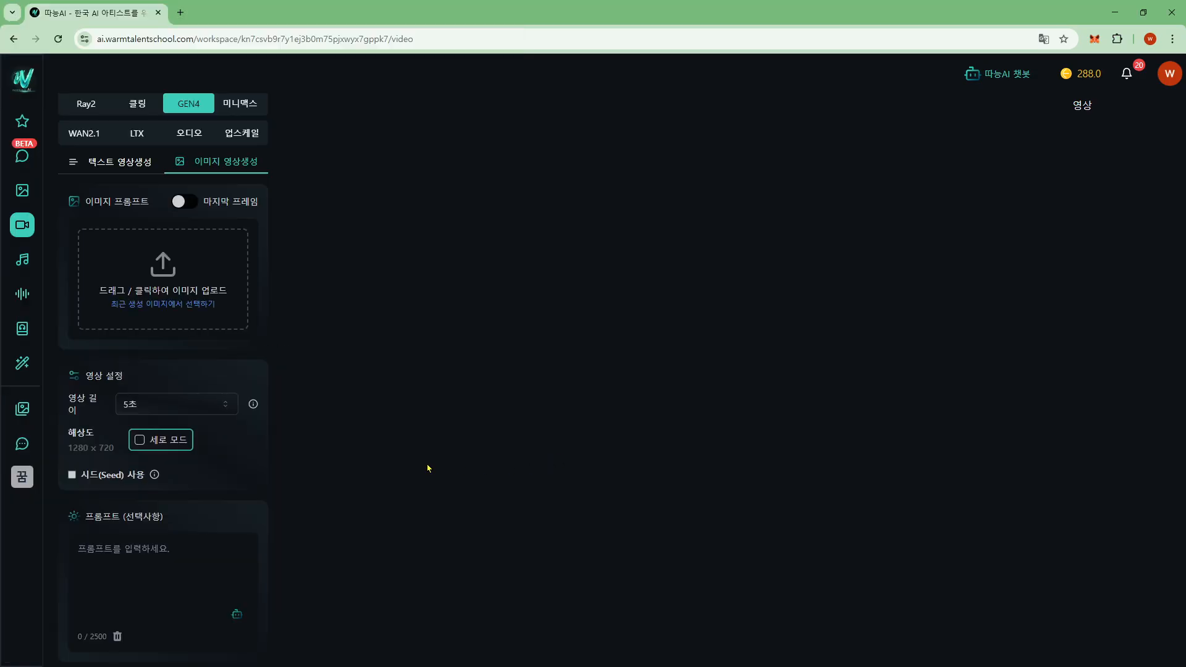
# Try 세로 모드 on and off for the GEN4 video, and leave it enabled
pyautogui.click(137, 442)
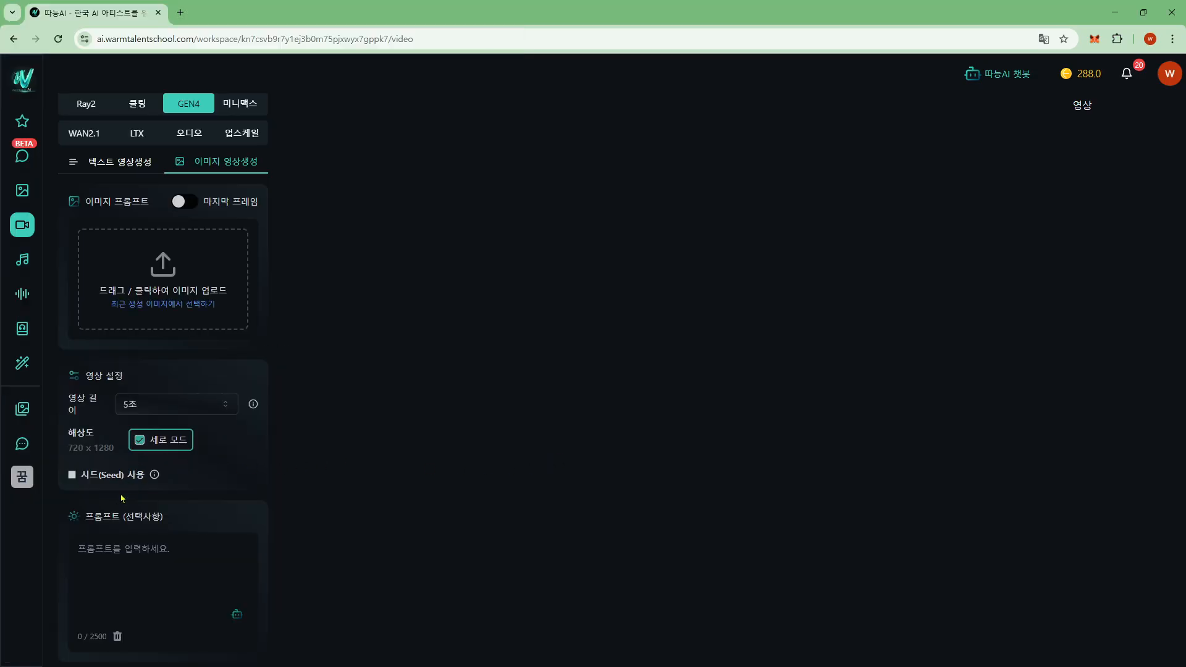
pyautogui.click(137, 446)
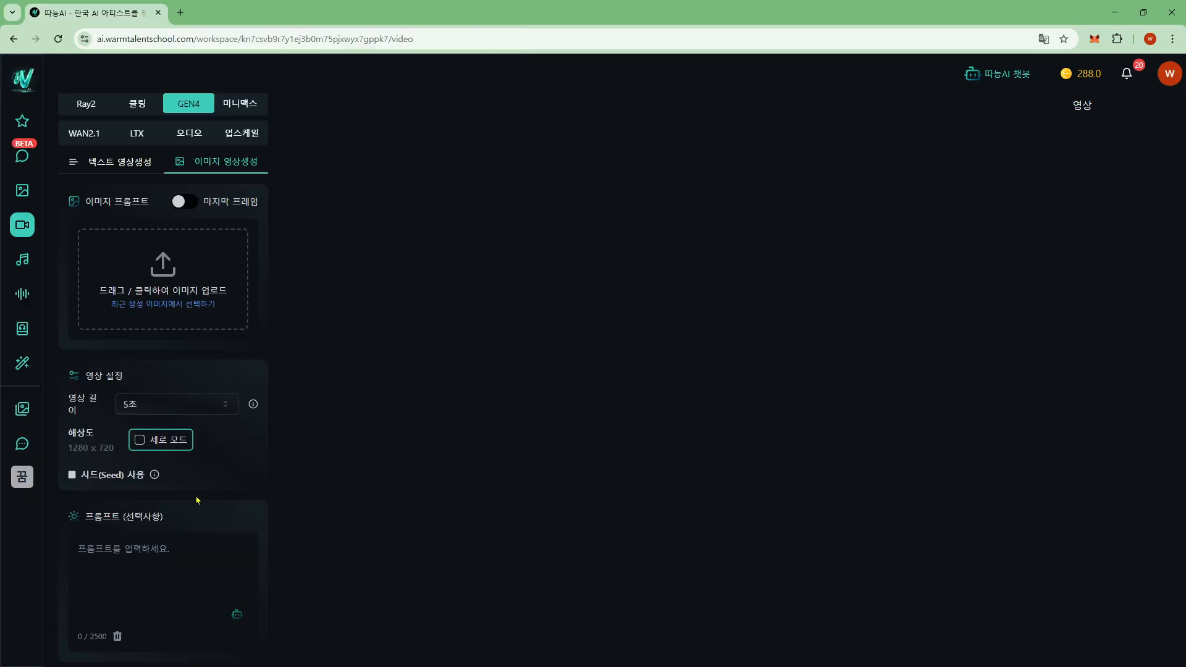
pyautogui.click(142, 447)
# Add the crescent moon illustration file as the image prompt, adjust its crop area, and crop and upload it
pyautogui.moveTo(1144, 13); pyautogui.dragTo(190, 283)
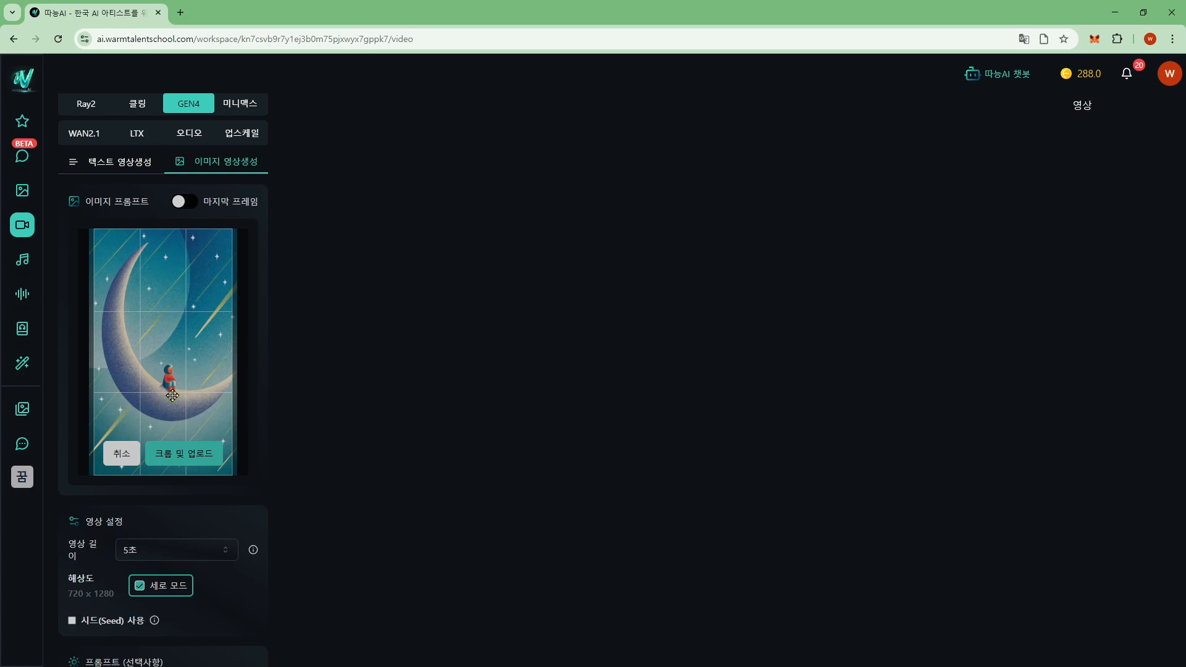
pyautogui.moveTo(159, 350); pyautogui.dragTo(165, 385)
pyautogui.click(182, 461)
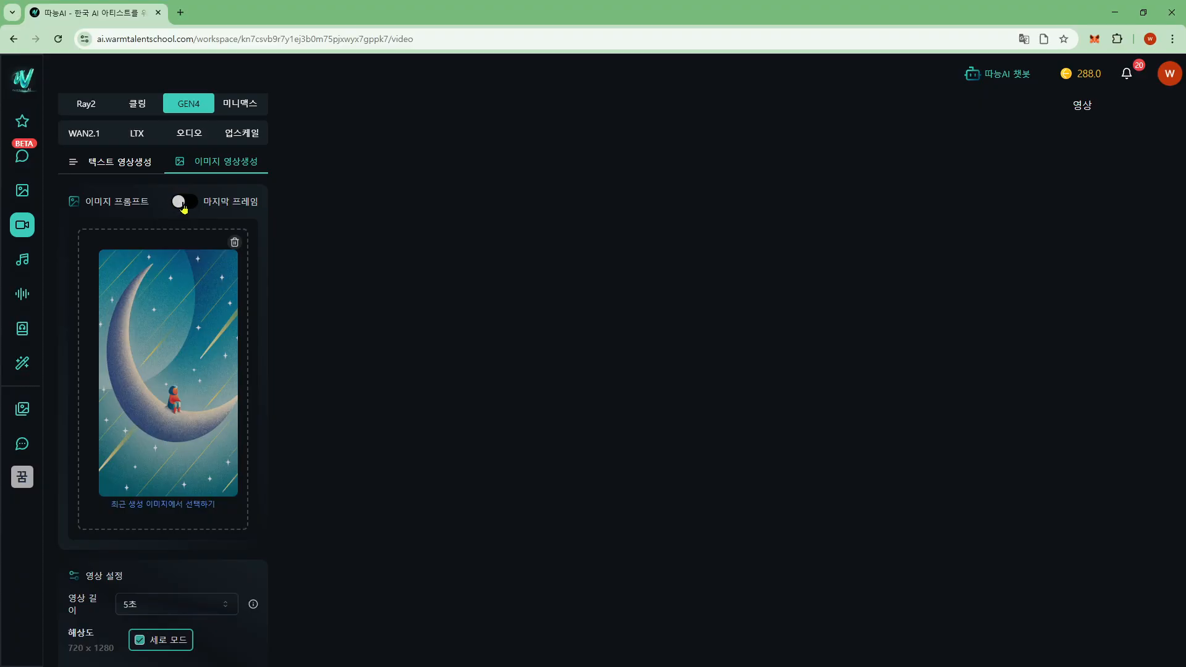
# Toggle 마지막 프레임 for the uploaded crescent moon image and bring up the video settings below it
pyautogui.click(179, 202)
pyautogui.scroll(-4, 333, 419)
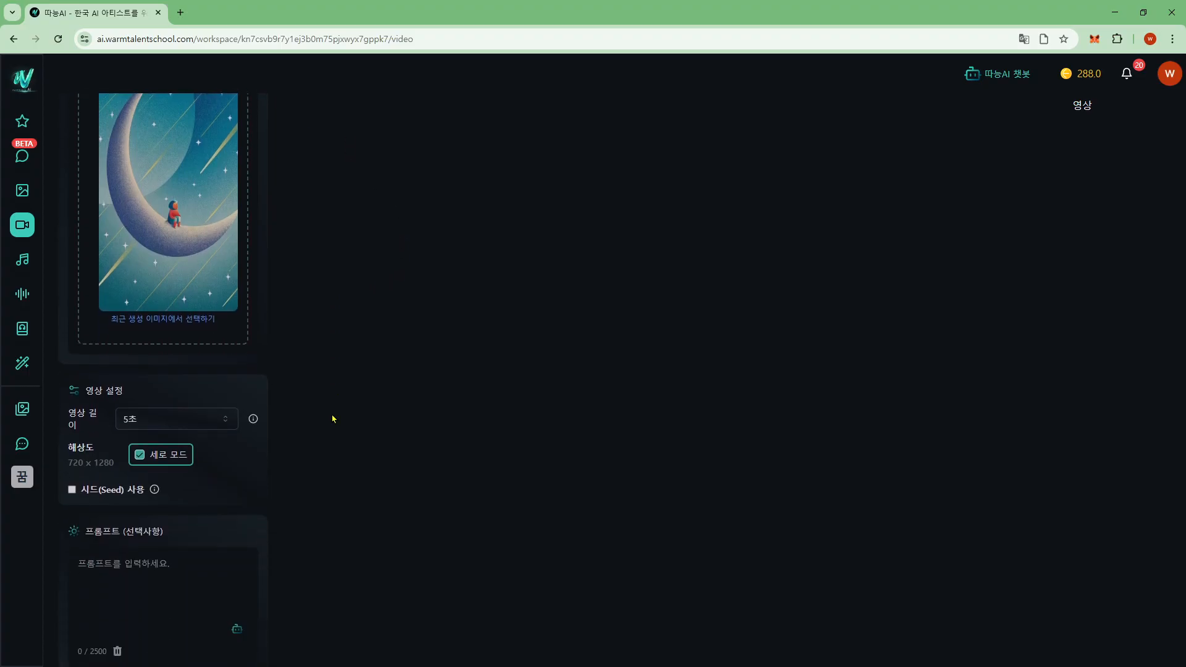
# Keep the GEN4 video length at 5초 and generate the portrait video from the crescent moon image without a prompt
pyautogui.moveTo(68, 367); pyautogui.dragTo(83, 381)
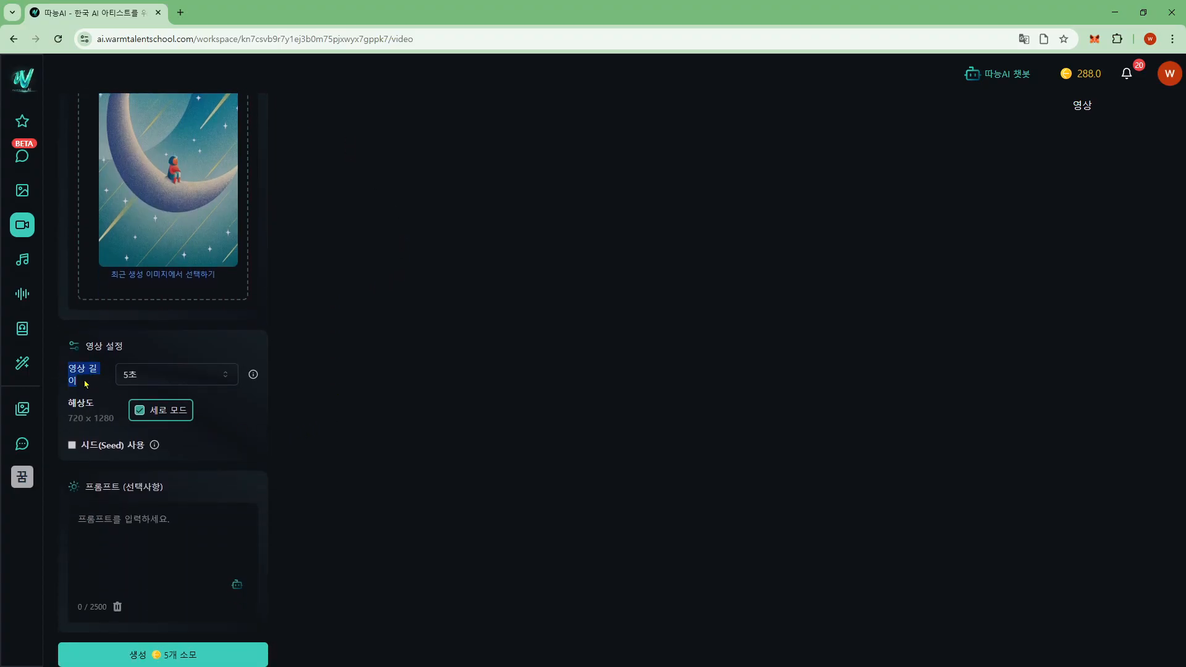
pyautogui.click(150, 376)
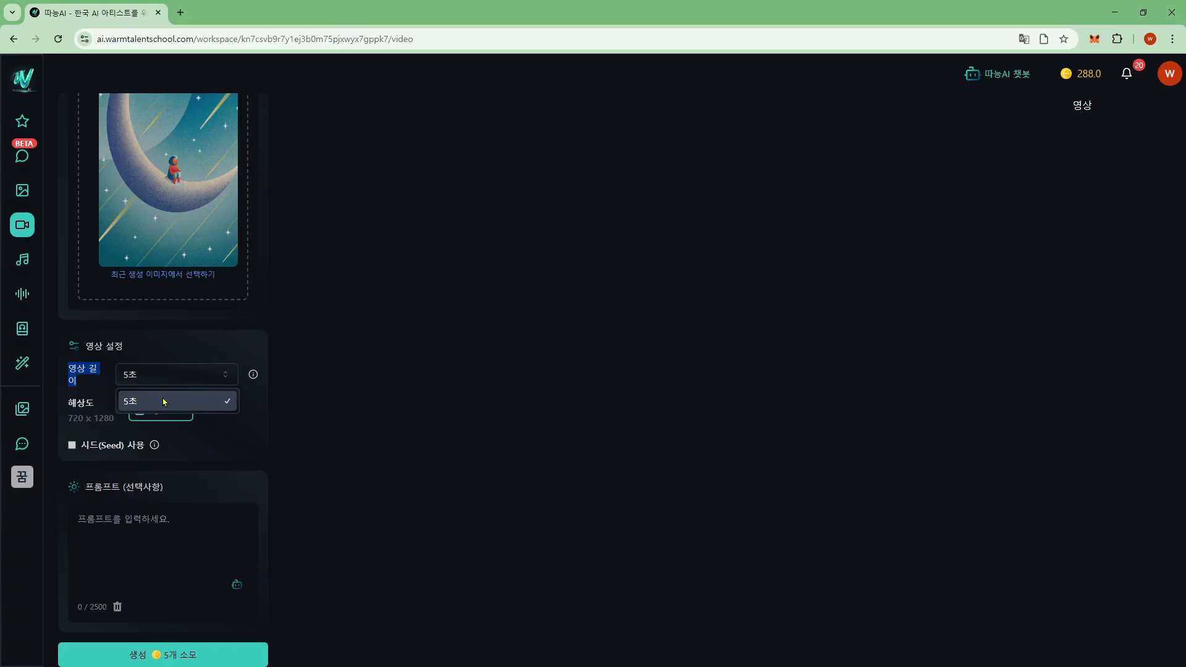
pyautogui.click(162, 401)
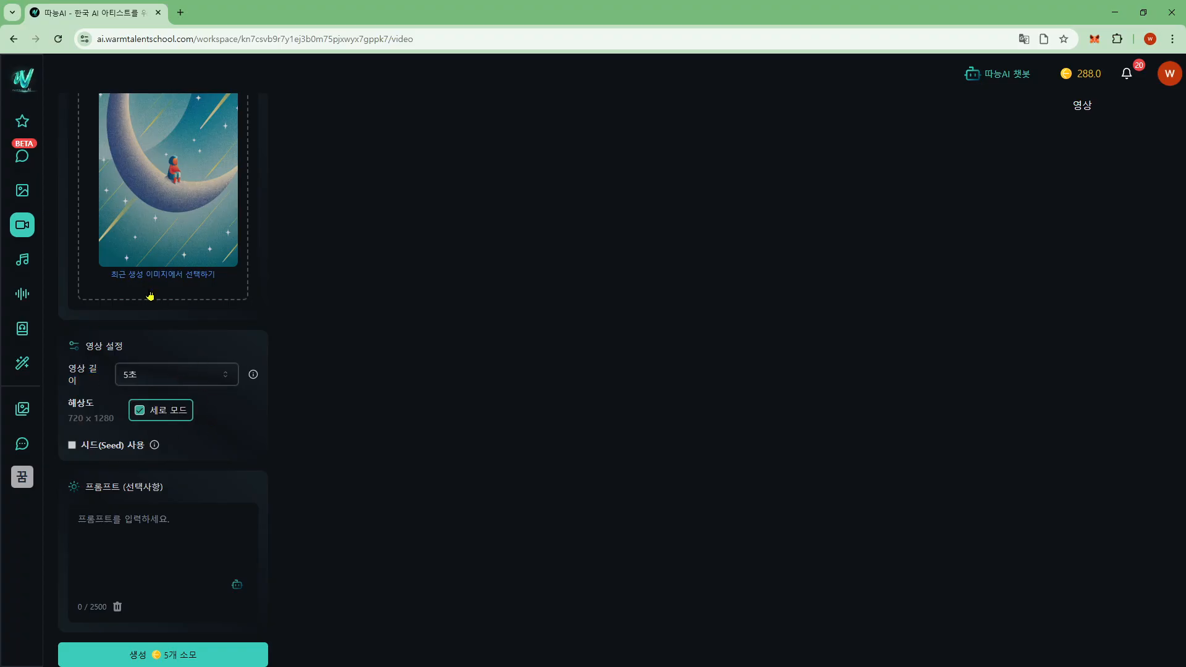
pyautogui.scroll(4, 364, 466)
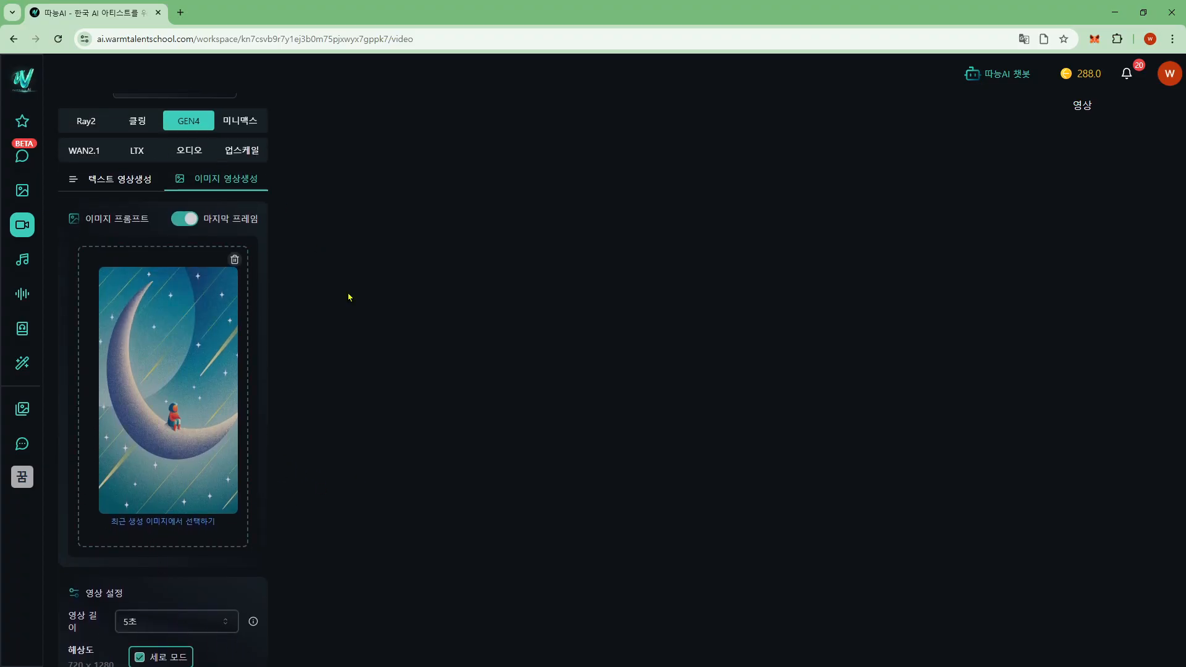
pyautogui.scroll(-4, 227, 575)
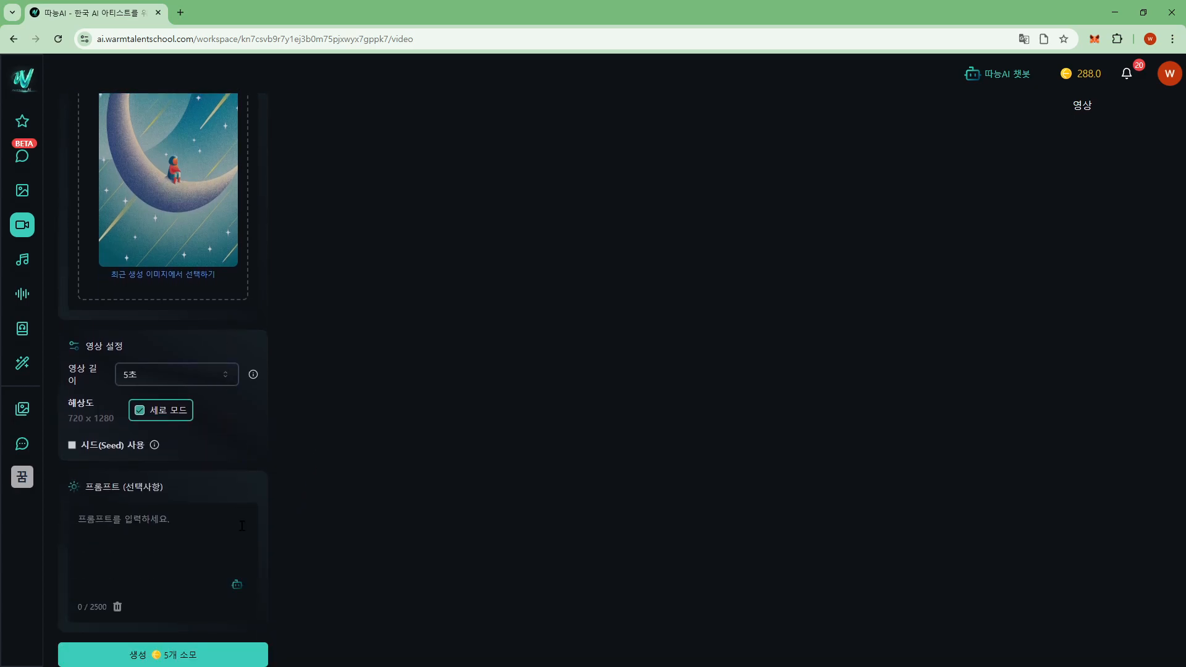
pyautogui.click(222, 658)
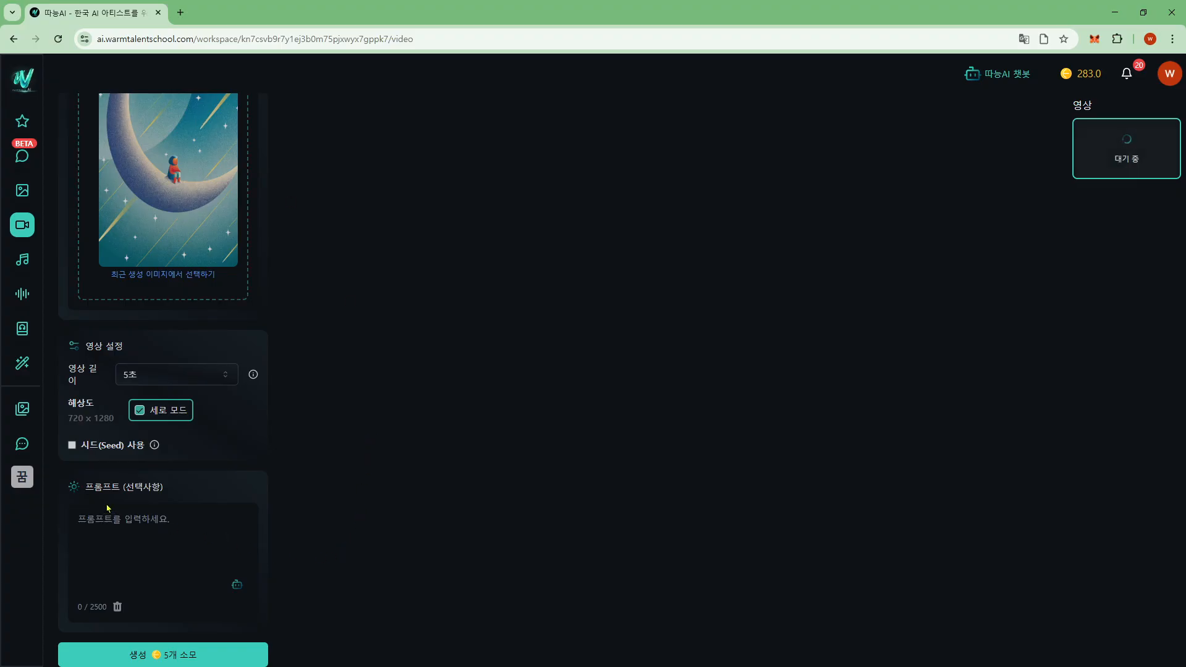
# Have the AI assistant write a prompt for the crescent moon image, read it through, and generate a second GEN4 video with it
pyautogui.moveTo(85, 489); pyautogui.dragTo(174, 488)
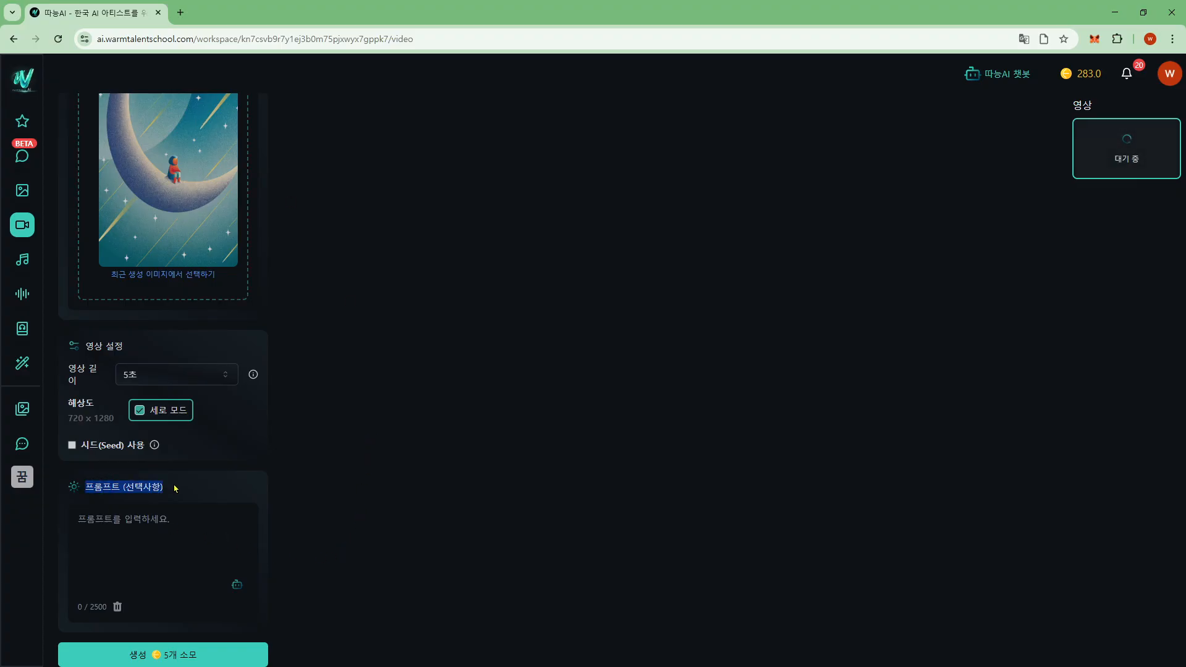
pyautogui.click(238, 586)
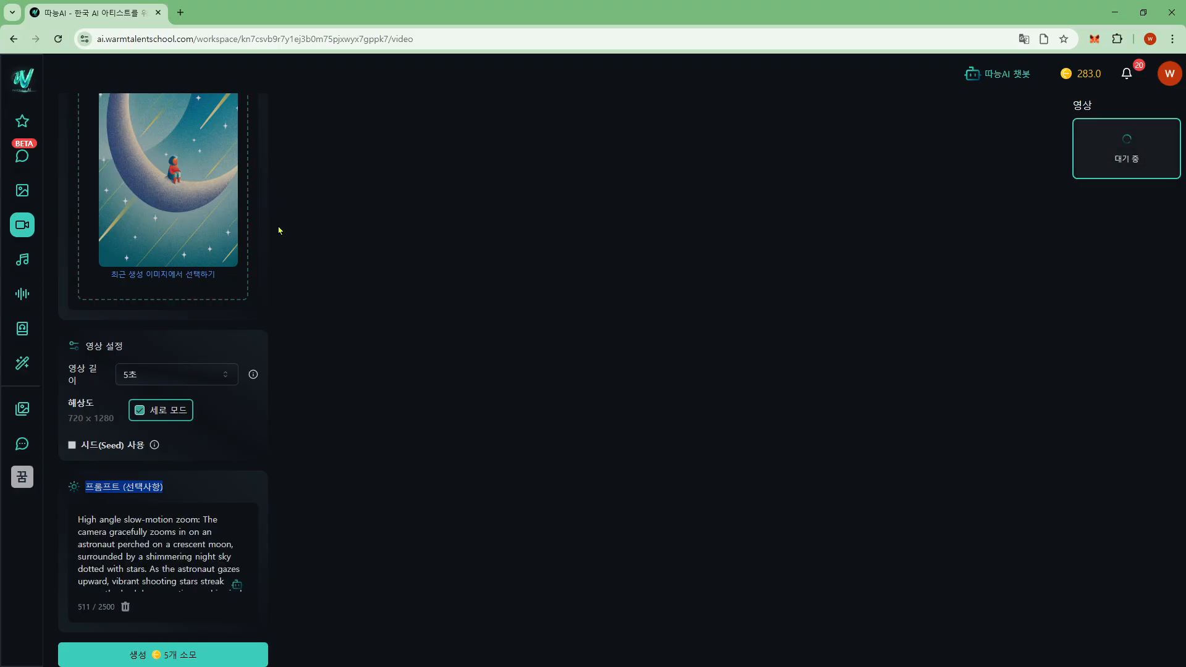
pyautogui.click(231, 526)
pyautogui.scroll(-3, 230, 525)
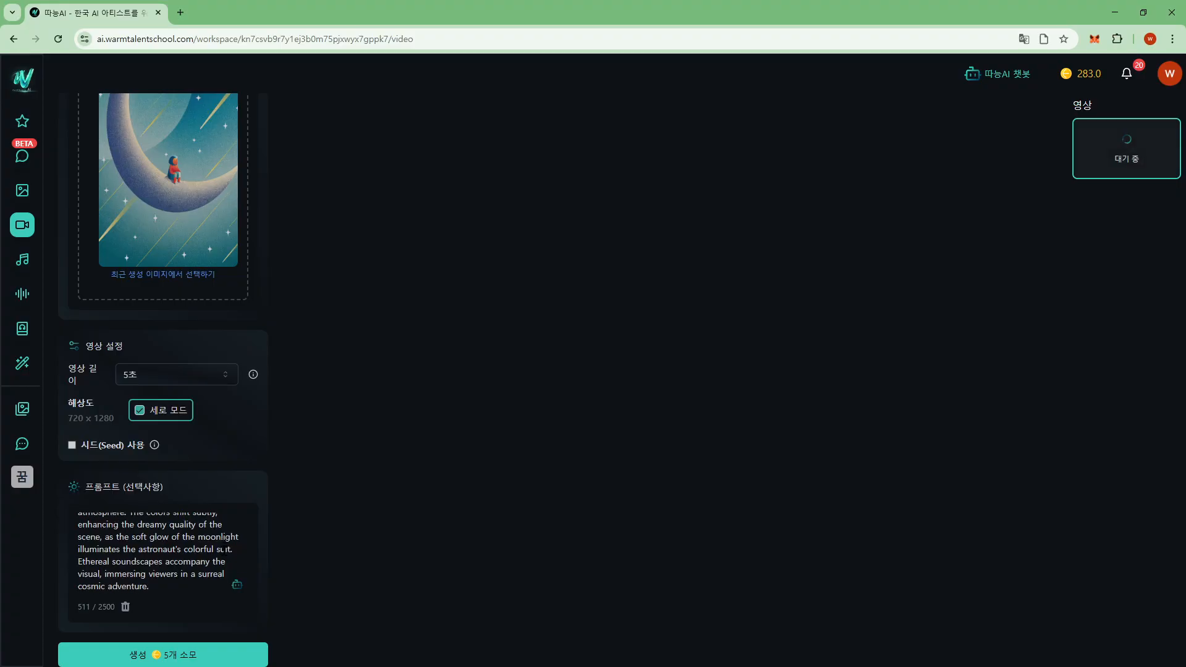
pyautogui.moveTo(182, 587); pyautogui.dragTo(118, 497)
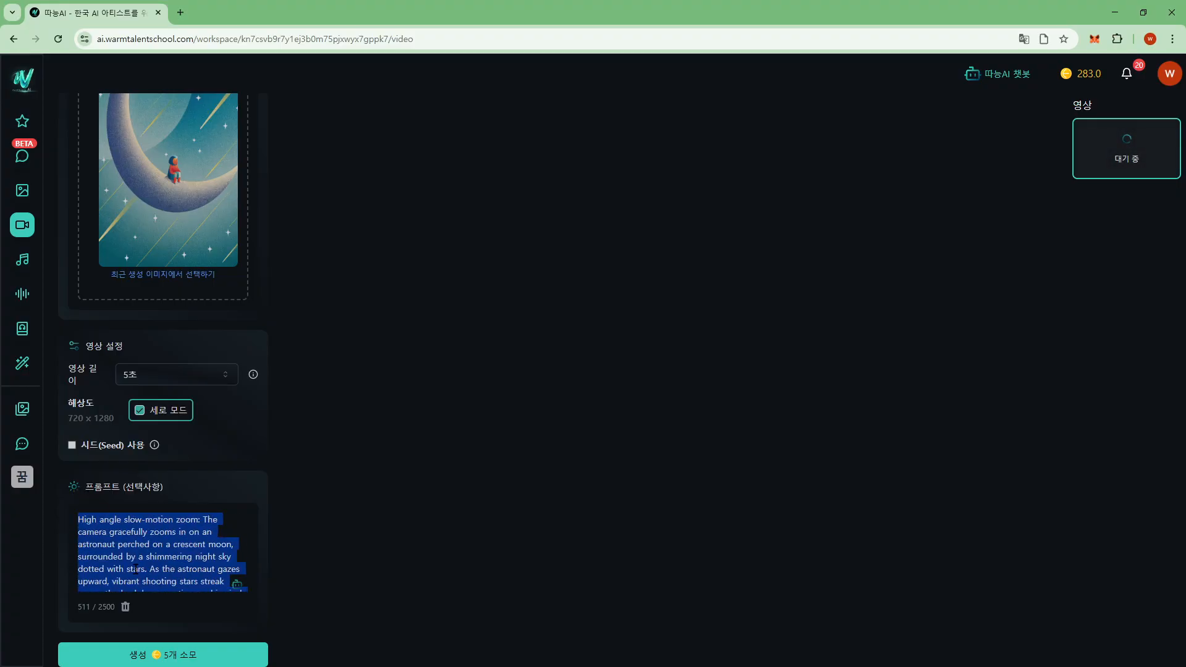
pyautogui.click(179, 540)
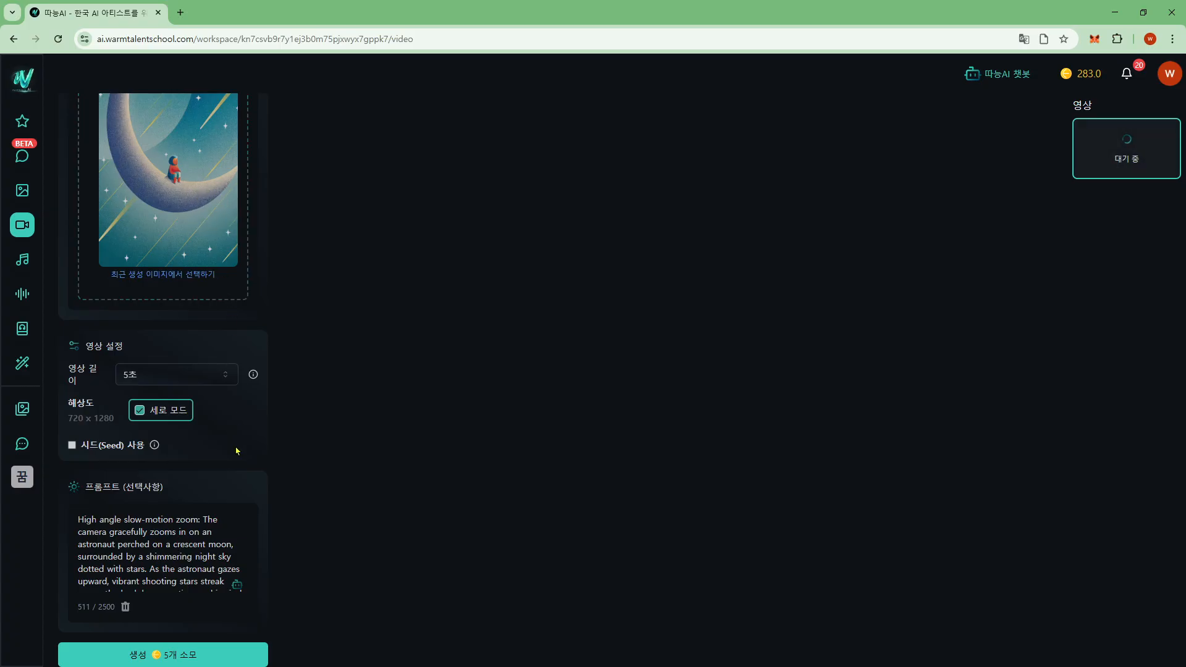
pyautogui.scroll(-3, 197, 513)
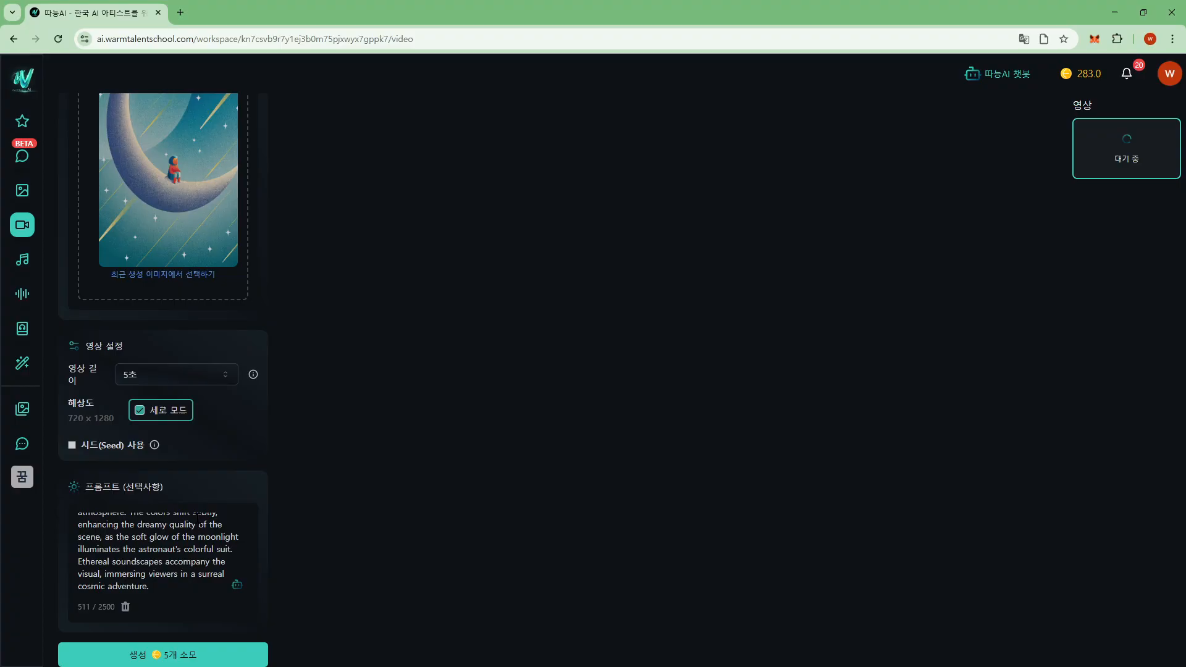
pyautogui.click(196, 652)
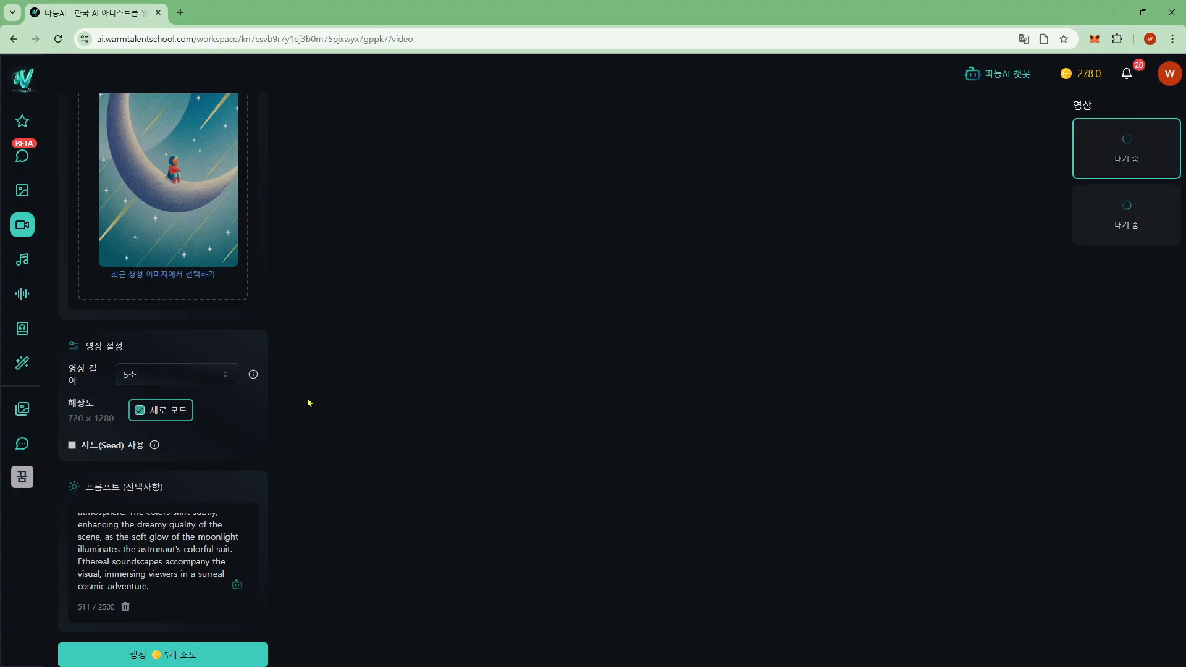
# Switch to the 미니맥스 model and compare its 텍스트 영상생성 and 이미지 영상생성 modes, ending in 이미지 영상생성
pyautogui.scroll(3, 252, 431)
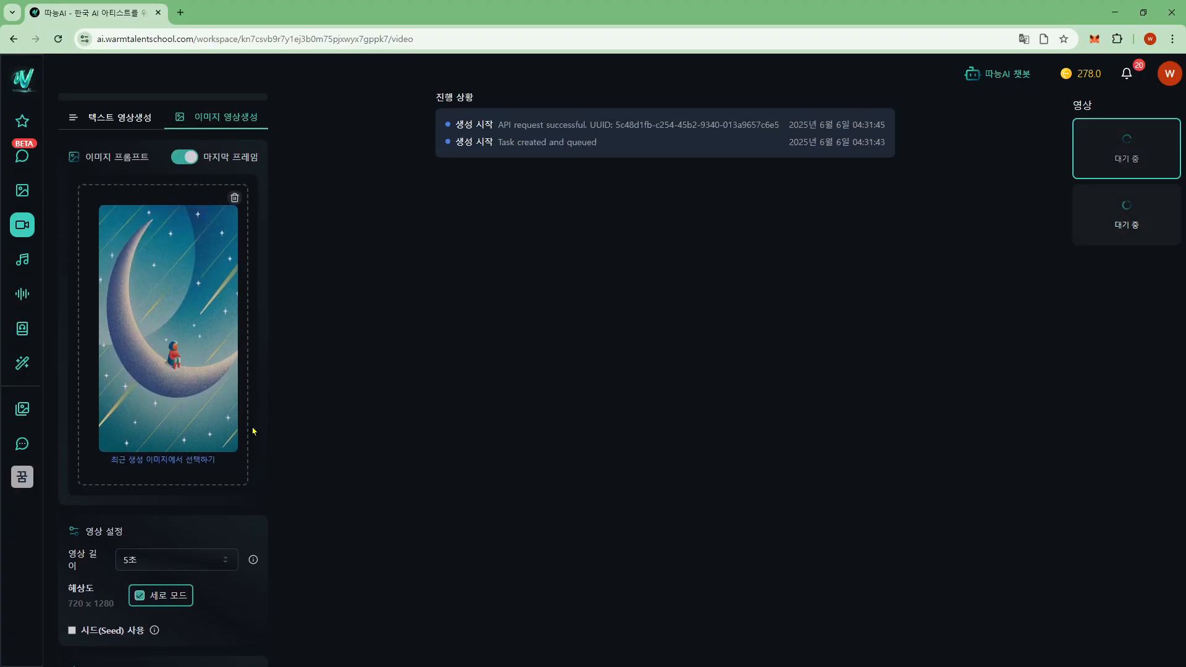
pyautogui.scroll(-3, 252, 431)
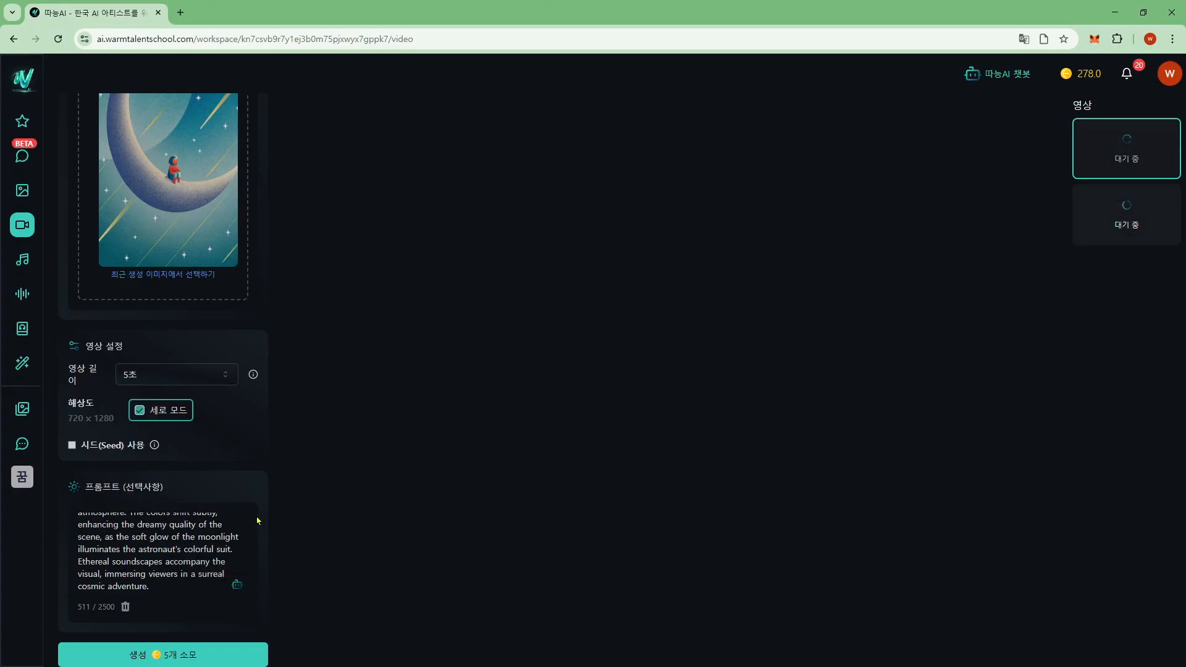
pyautogui.scroll(3, 258, 520)
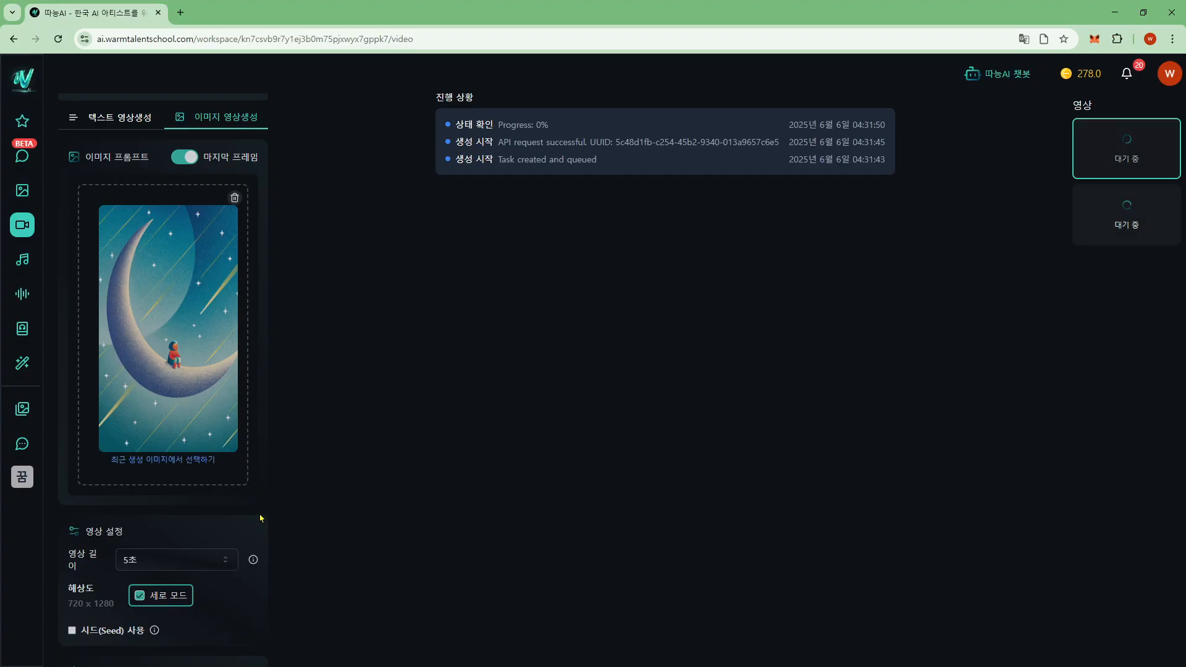
pyautogui.scroll(1, 227, 471)
pyautogui.scroll(1, 227, 472)
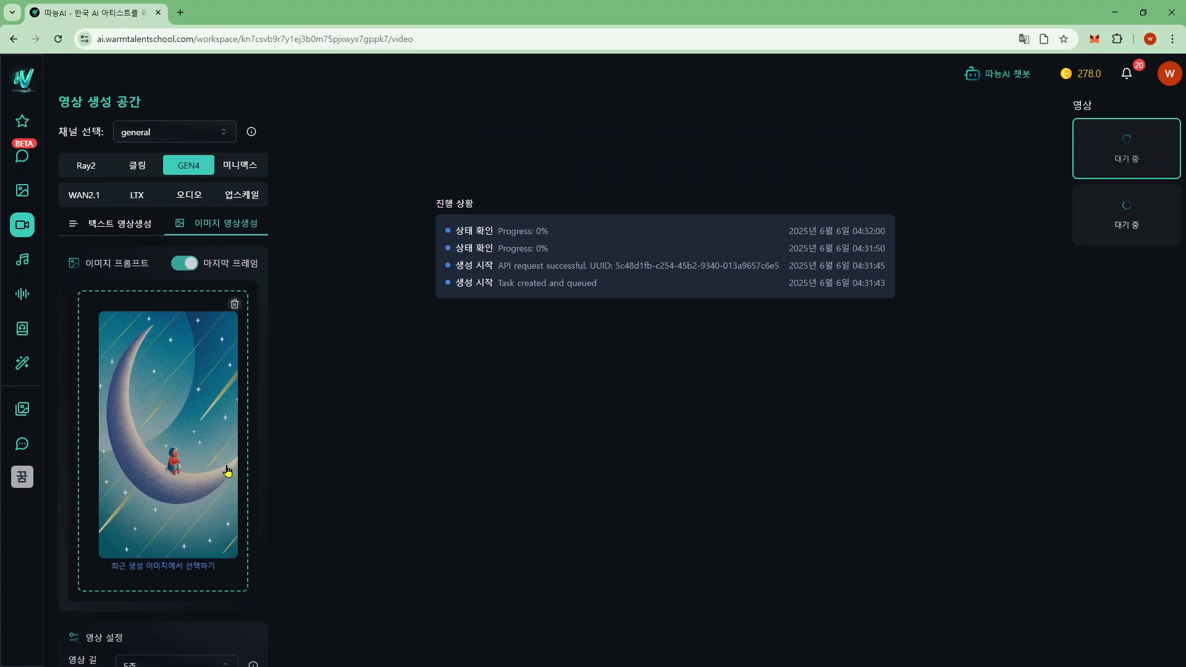
pyautogui.click(250, 172)
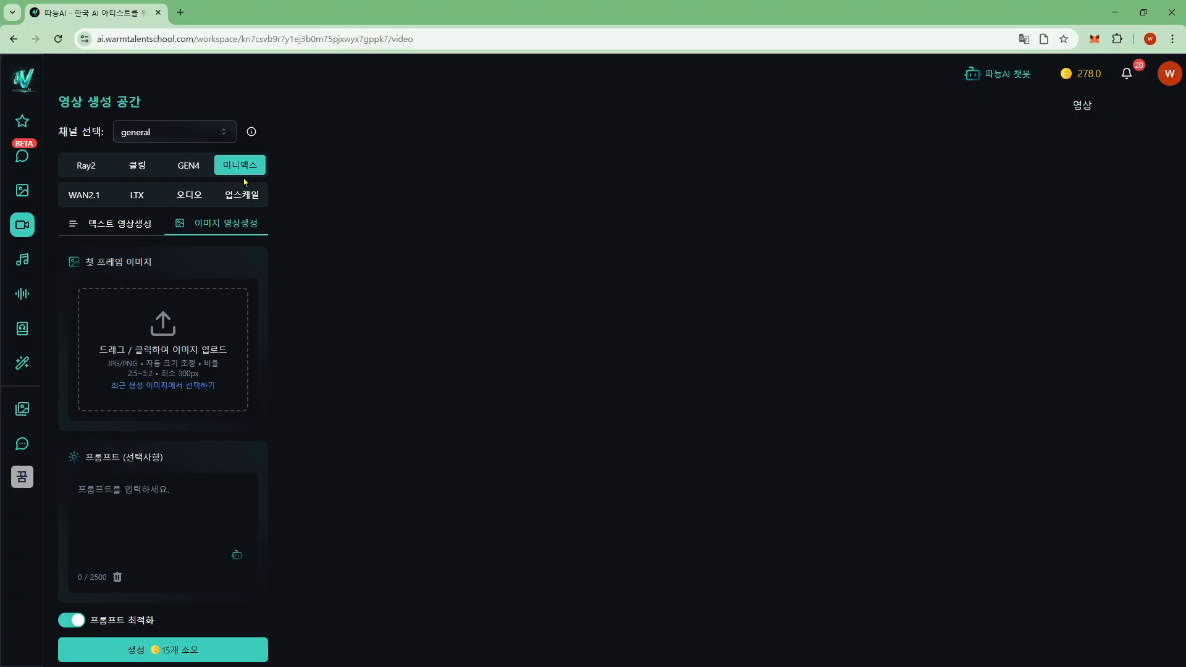
pyautogui.click(115, 234)
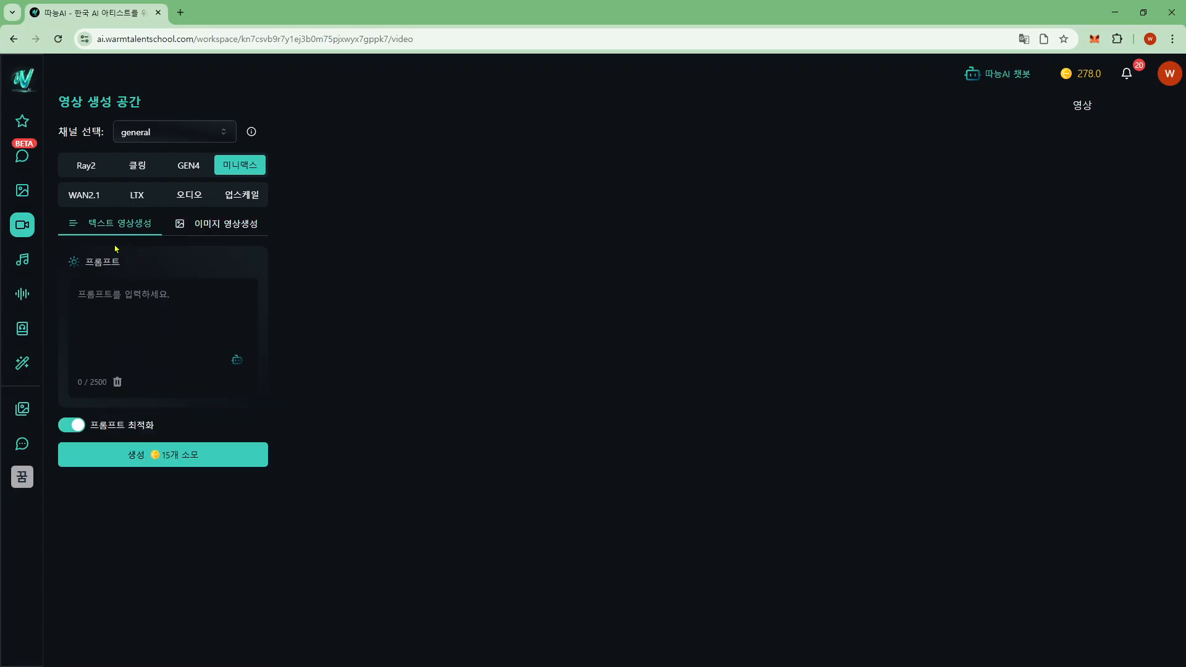
pyautogui.click(222, 233)
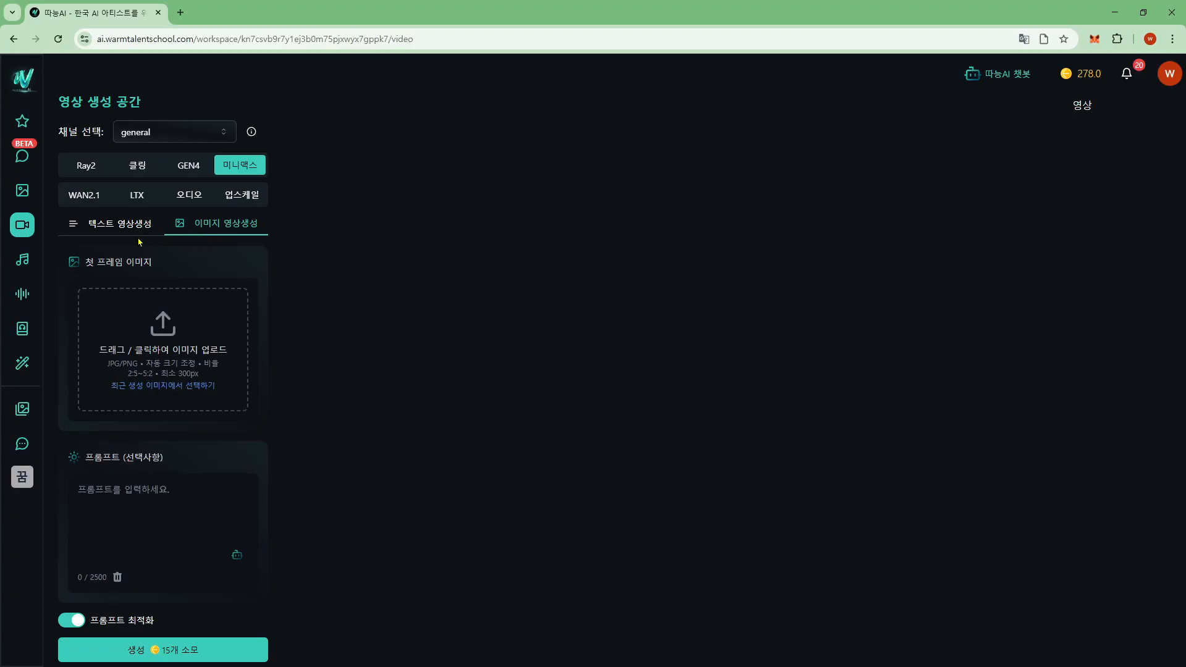
pyautogui.click(104, 233)
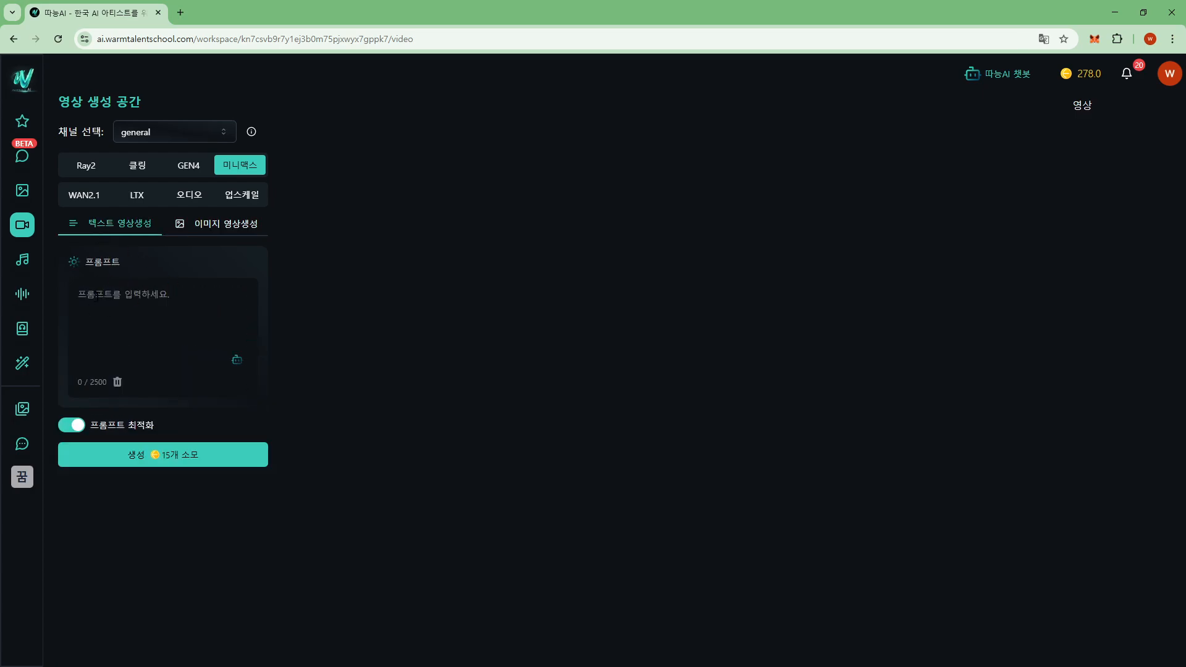
pyautogui.click(200, 235)
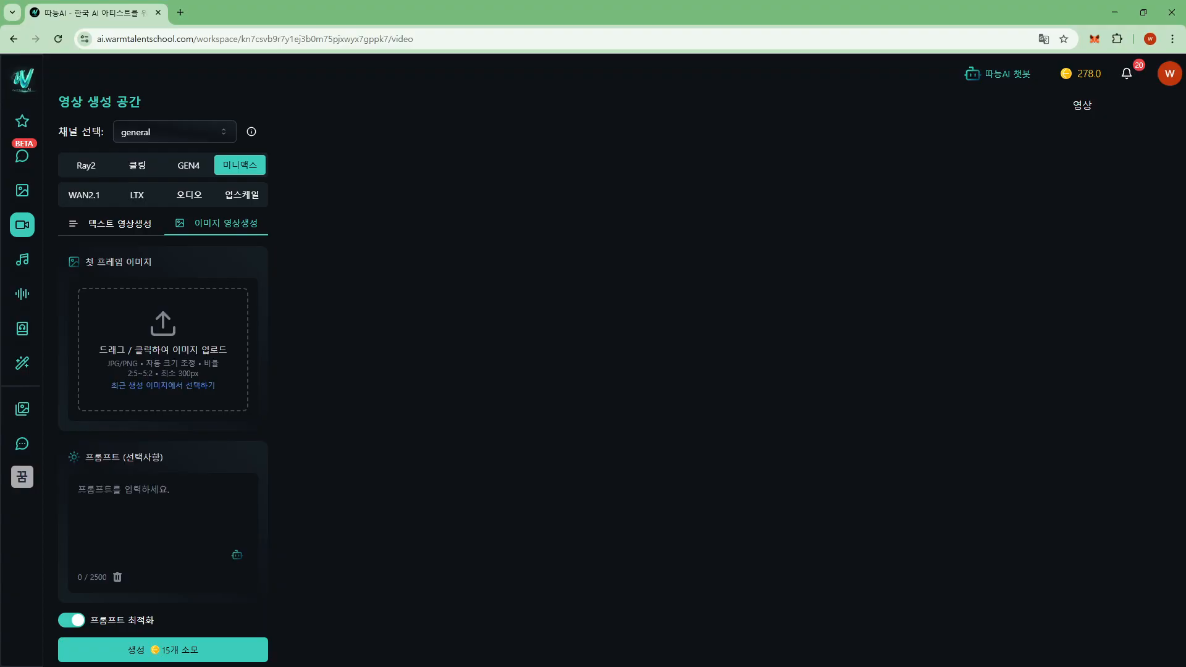
# Switch to 캡처 도구 and take a new snip of the 미니맥스 image-to-video settings
pyautogui.hotkey('alt', 'Tab')
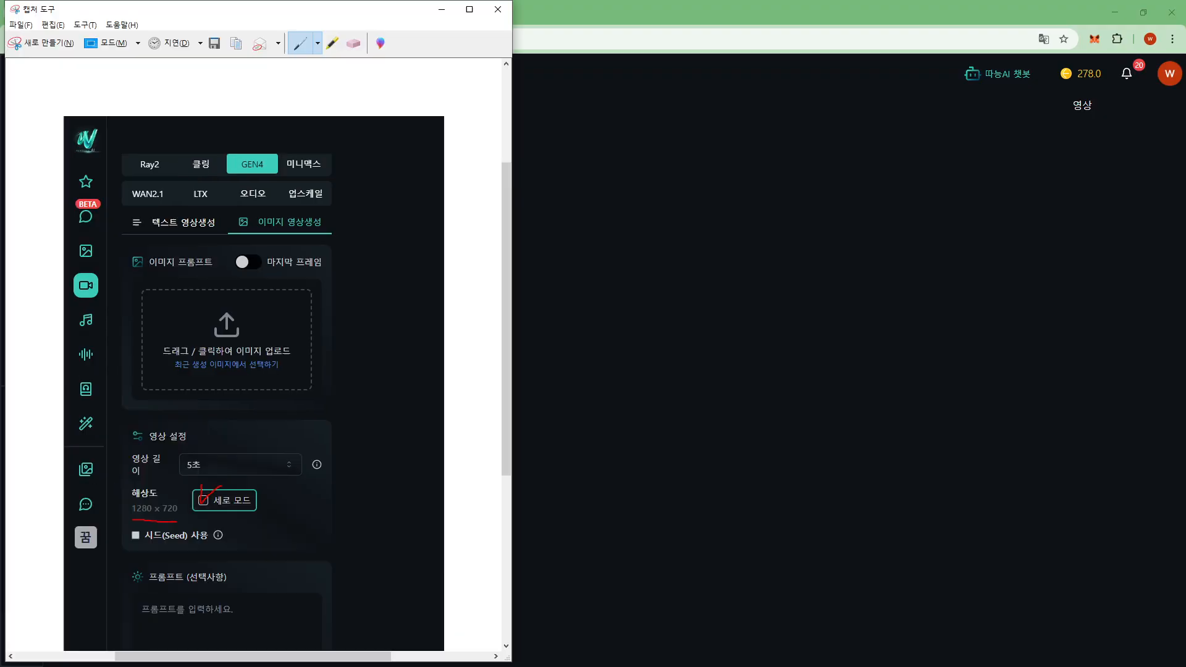
pyautogui.click(41, 43)
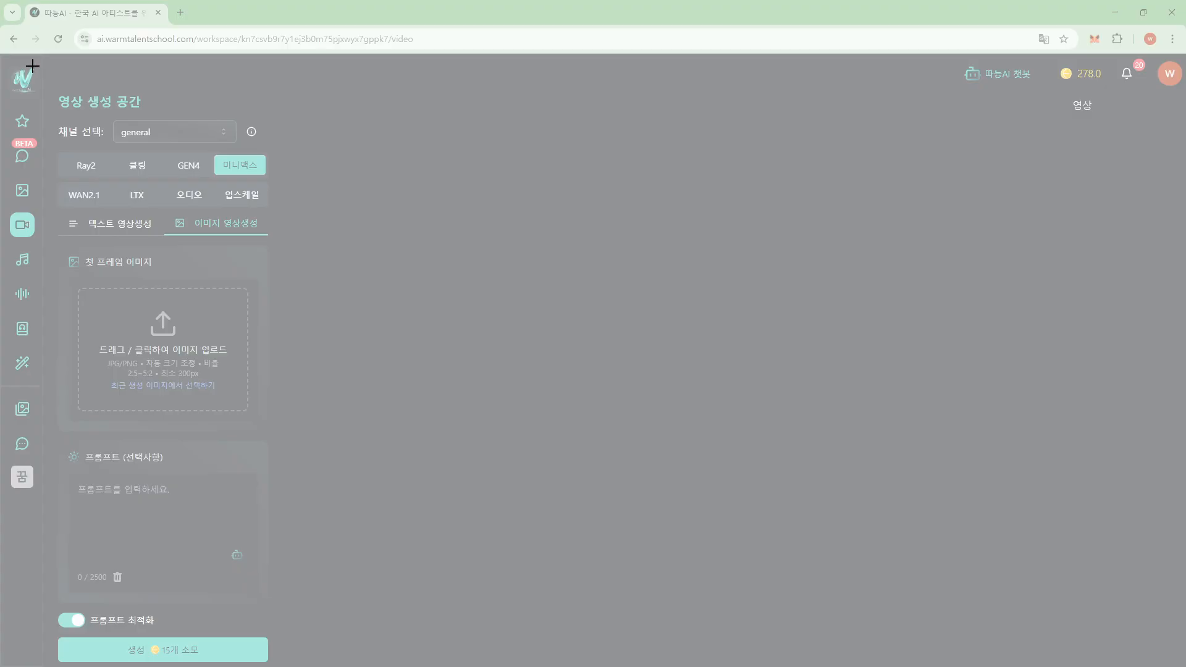
pyautogui.moveTo(33, 66); pyautogui.dragTo(356, 664)
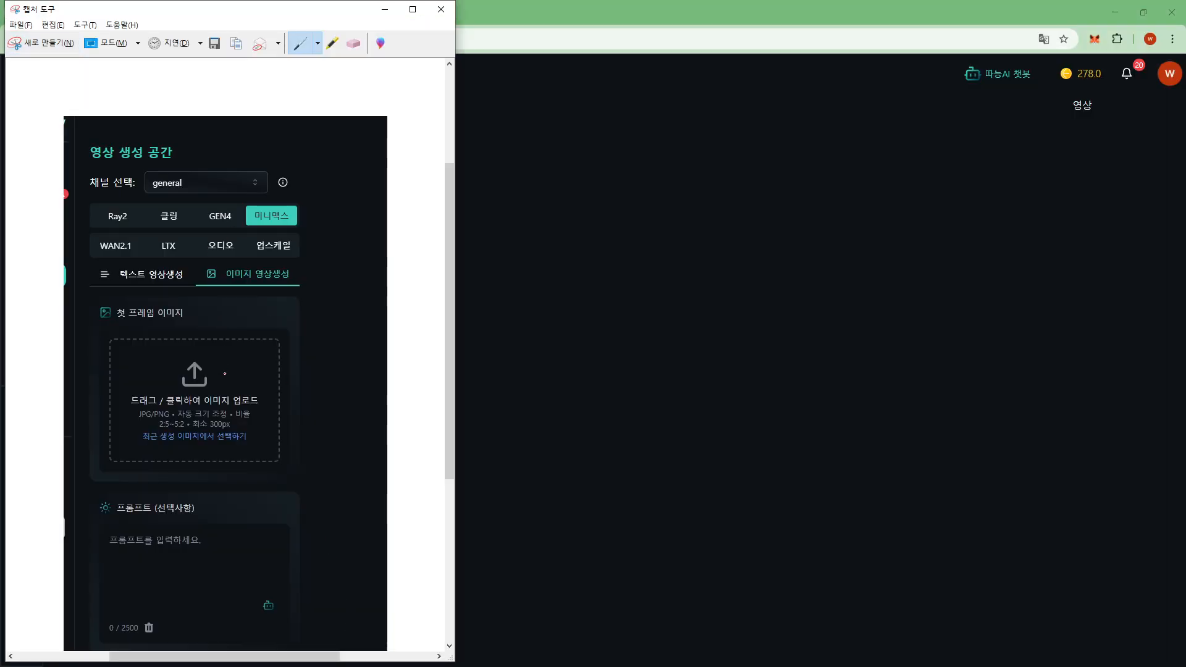
# Underline JPG/PNG and the 2:5~5:2 ratio in red, draw vertical and horizontal strokes beside the settings, and return to the browser
pyautogui.moveTo(135, 421); pyautogui.dragTo(168, 420)
pyautogui.moveTo(159, 432)
pyautogui.mouseDown()
pyautogui.moveTo(185, 431)
pyautogui.moveTo(143, 431)
pyautogui.mouseUp()
pyautogui.moveTo(307, 492)
pyautogui.mouseDown()
pyautogui.moveTo(328, 309)
pyautogui.moveTo(303, 516)
pyautogui.moveTo(409, 519)
pyautogui.moveTo(235, 532)
pyautogui.mouseUp()
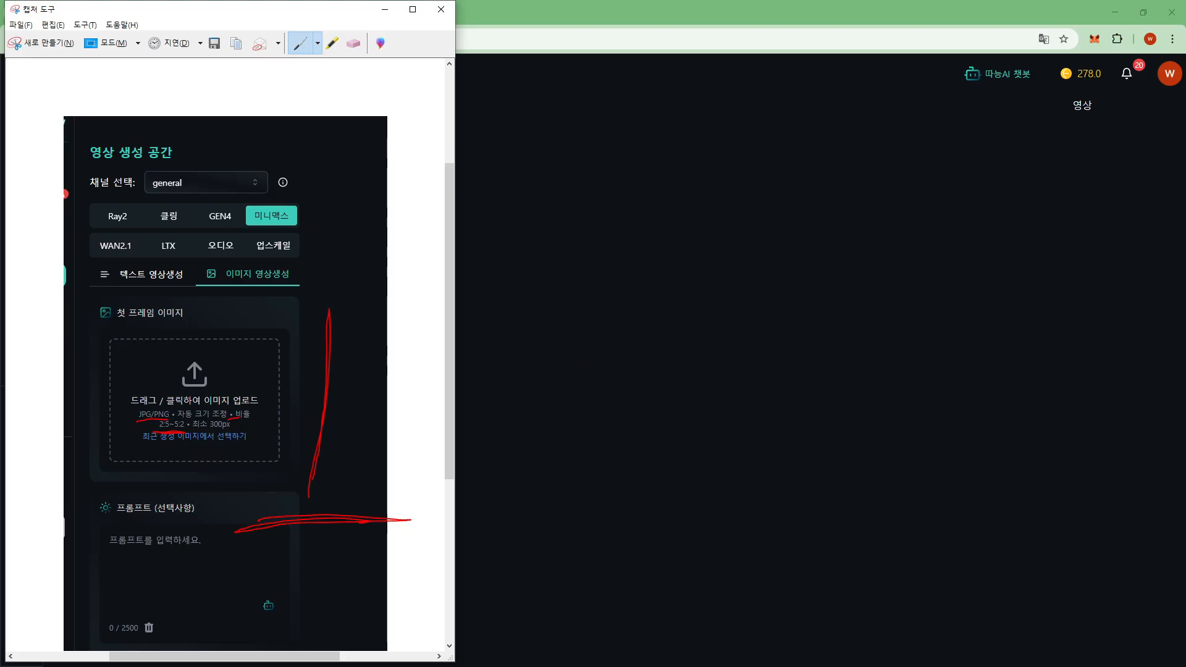
pyautogui.click(521, 424)
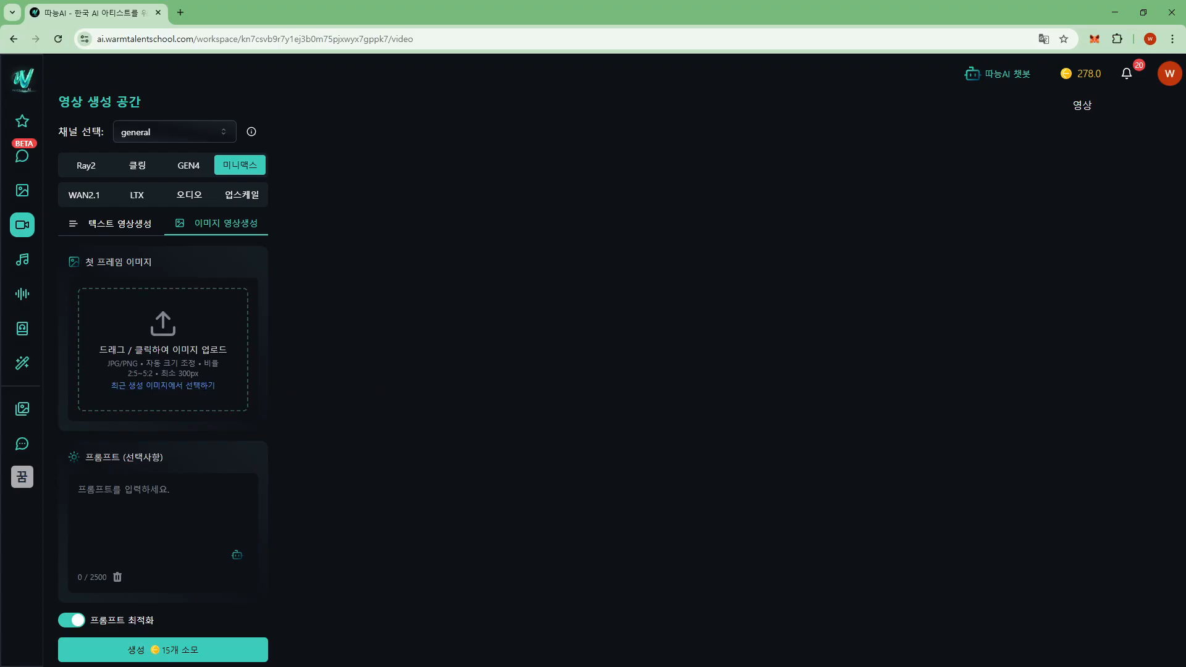
# Add the image of the astronaut with a Korean flag as the first frame, point out 프롬프트 최적화, and generate the 미니맥스 video
pyautogui.moveTo(333, 357); pyautogui.dragTo(165, 369)
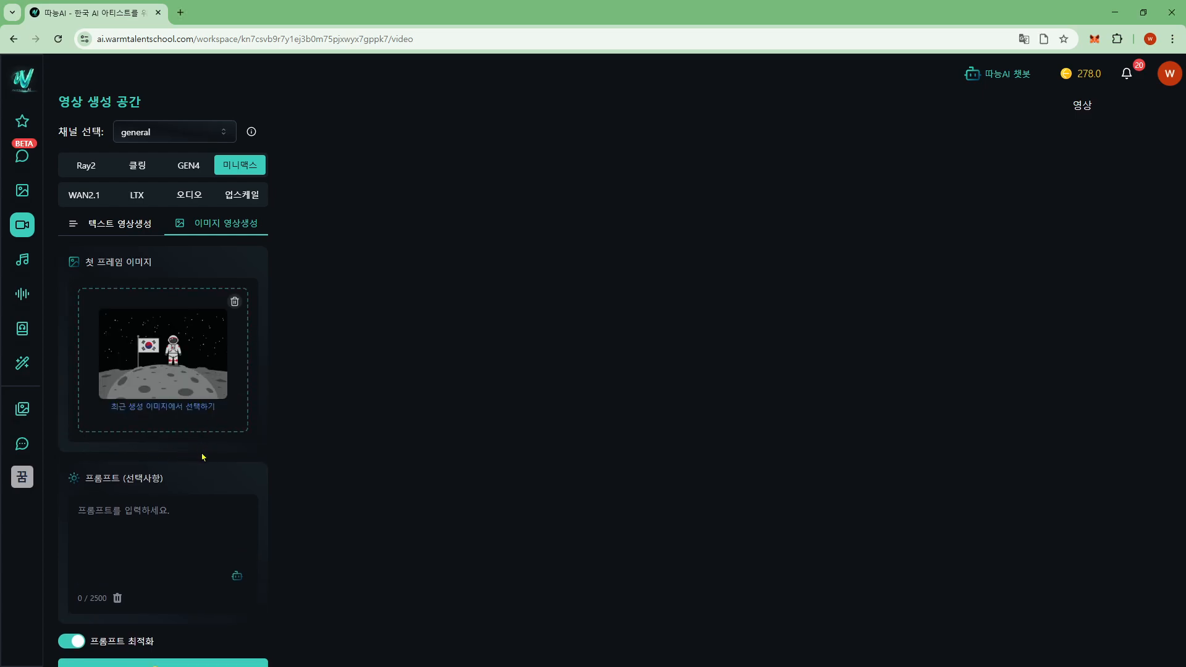
pyautogui.scroll(-1, 210, 461)
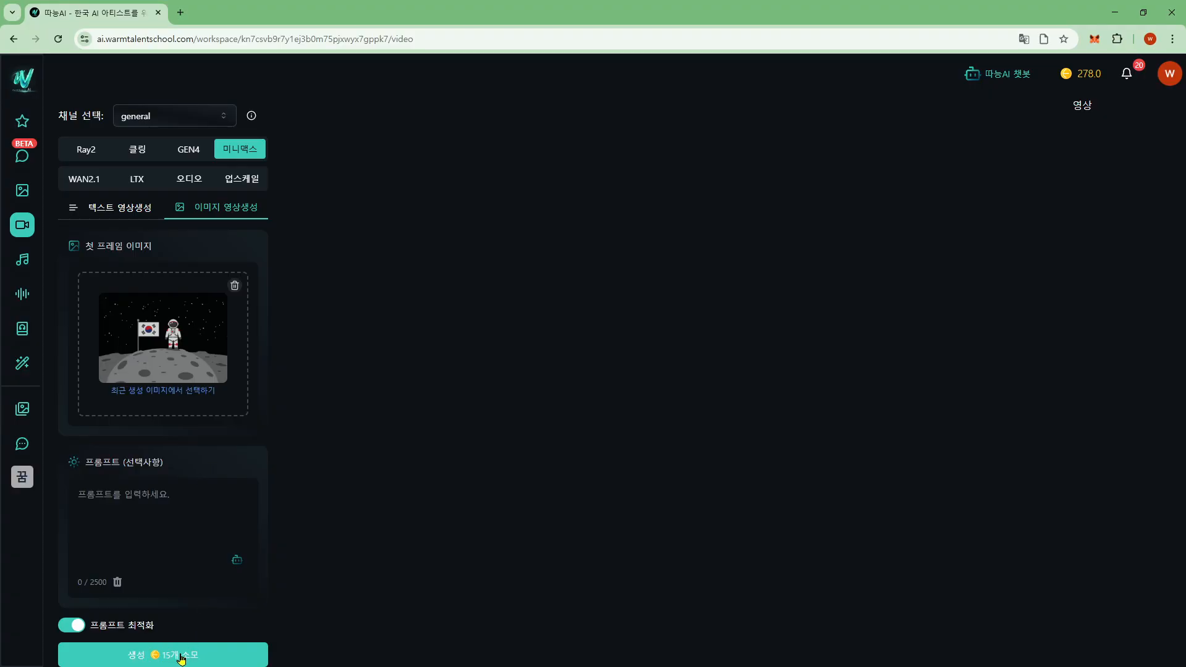
pyautogui.moveTo(88, 625); pyautogui.dragTo(155, 625)
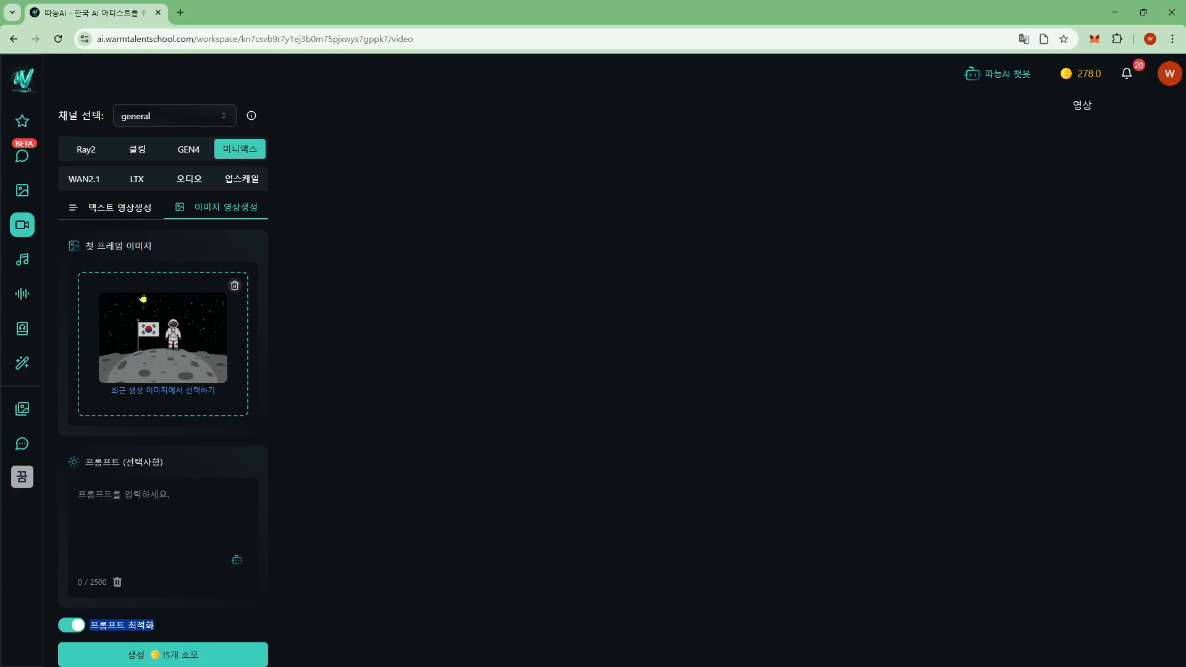
pyautogui.click(199, 663)
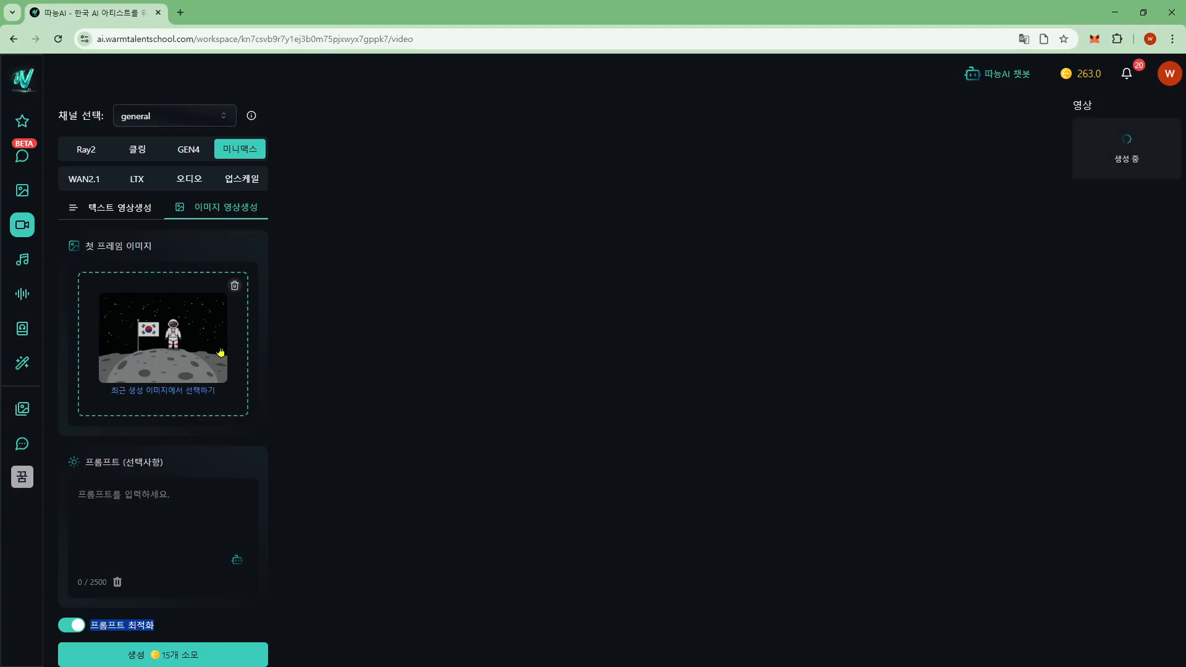
# Have the AI assistant write a prompt for the astronaut image and read it to the end
pyautogui.click(205, 456)
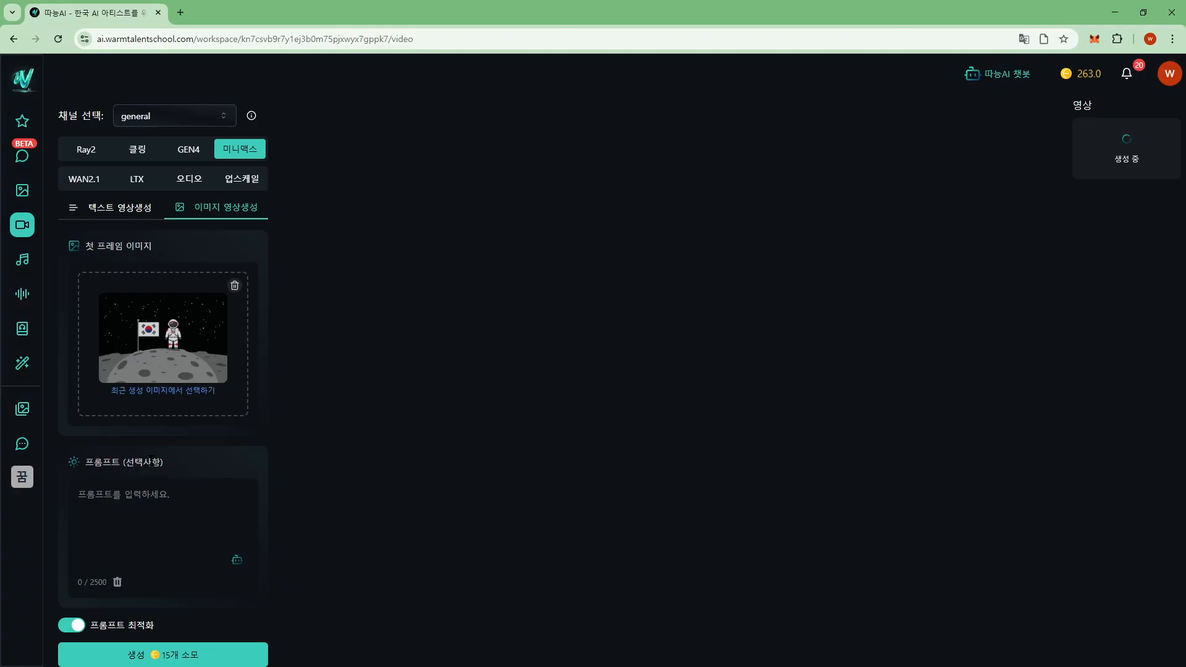
pyautogui.tripleClick(151, 458)
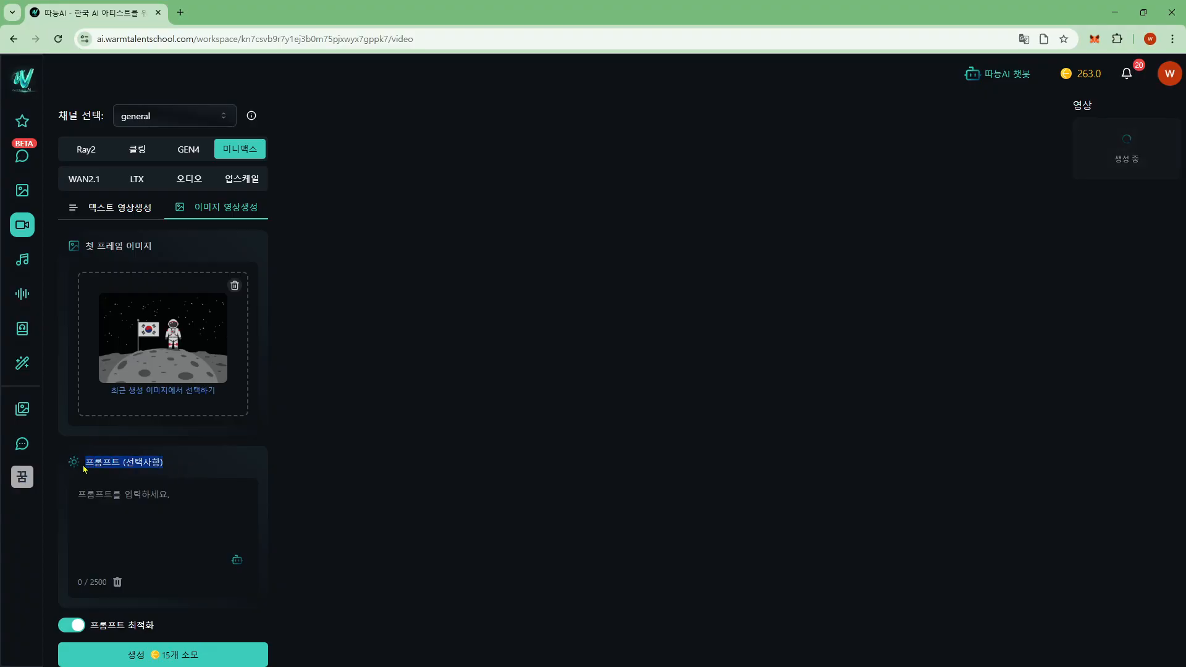
pyautogui.click(239, 561)
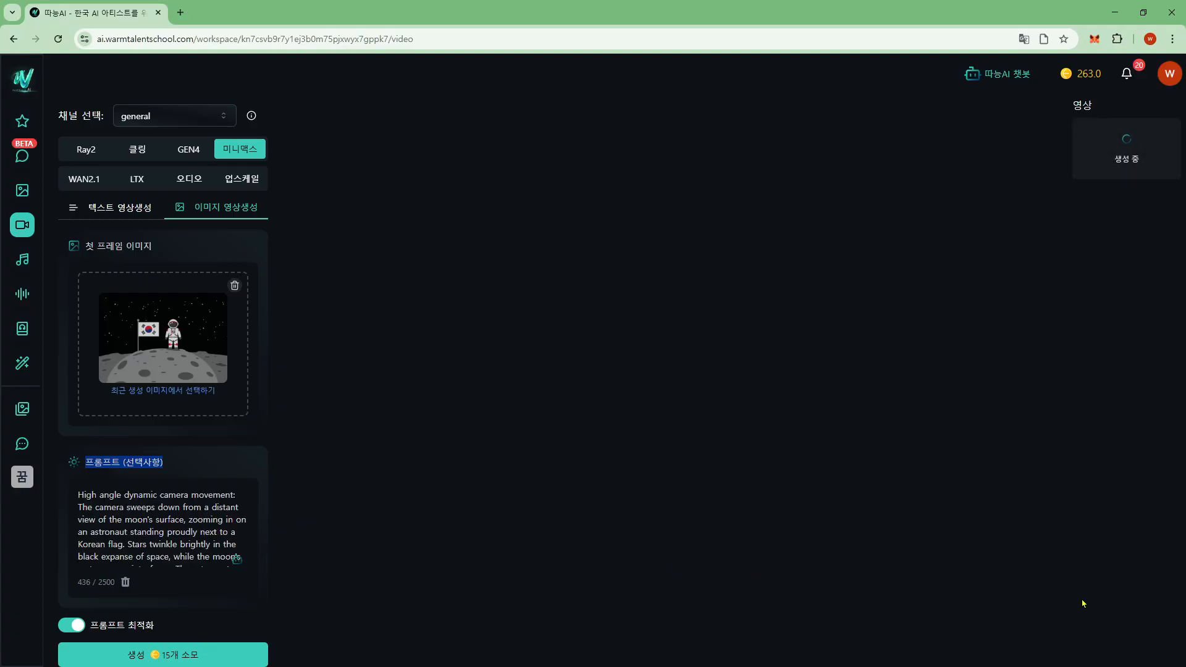
pyautogui.click(216, 544)
pyautogui.scroll(-2, 217, 544)
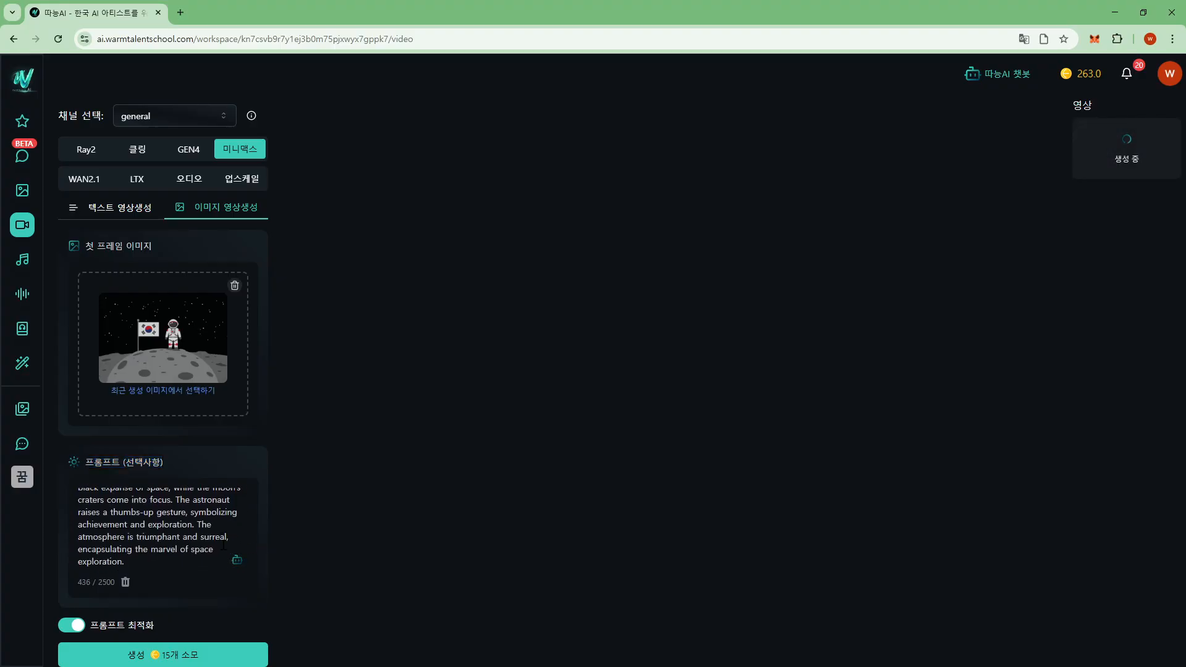
# Copy the whole AI-written astronaut prompt, search for "deepl" in a new browser tab, and open the DeepL translator
pyautogui.hotkey('ctrl', 'a')
pyautogui.hotkey('ctrl', 'c')
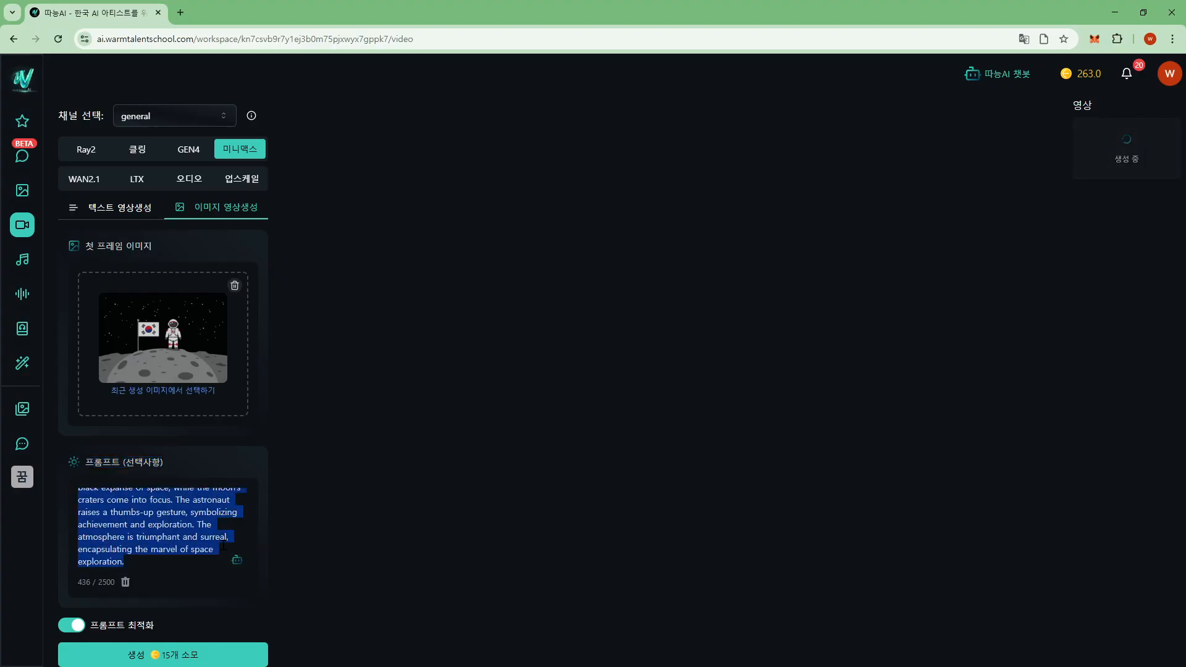
pyautogui.click(182, 20)
pyautogui.write('d')
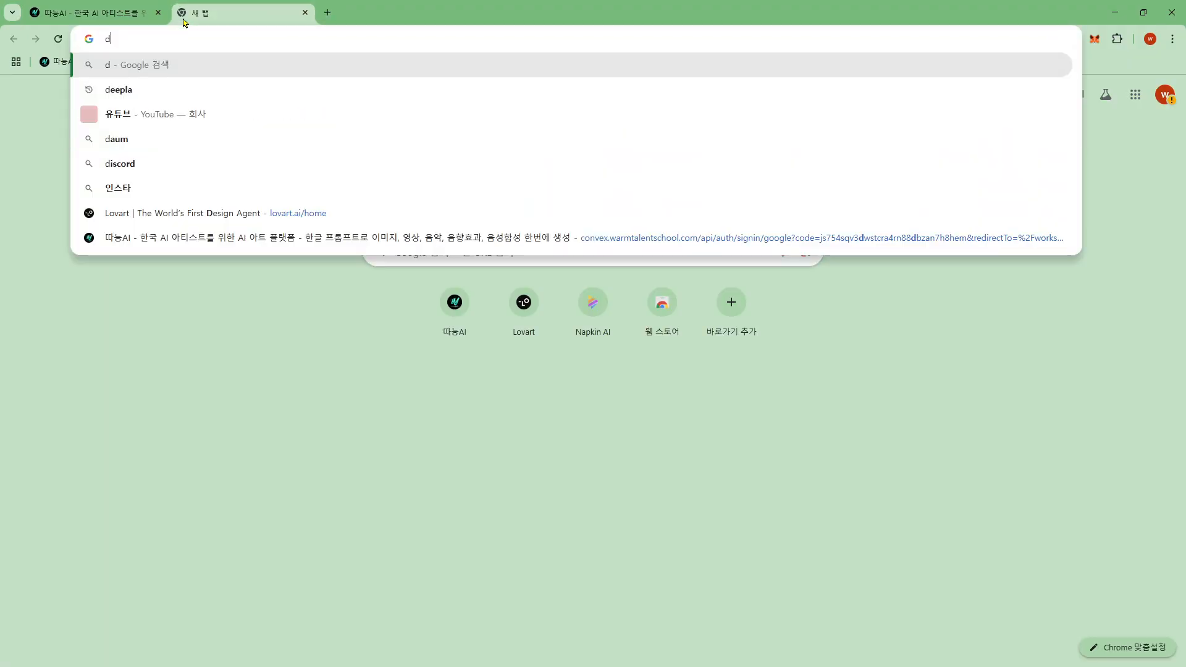
pyautogui.write('eepl')
pyautogui.press('Return')
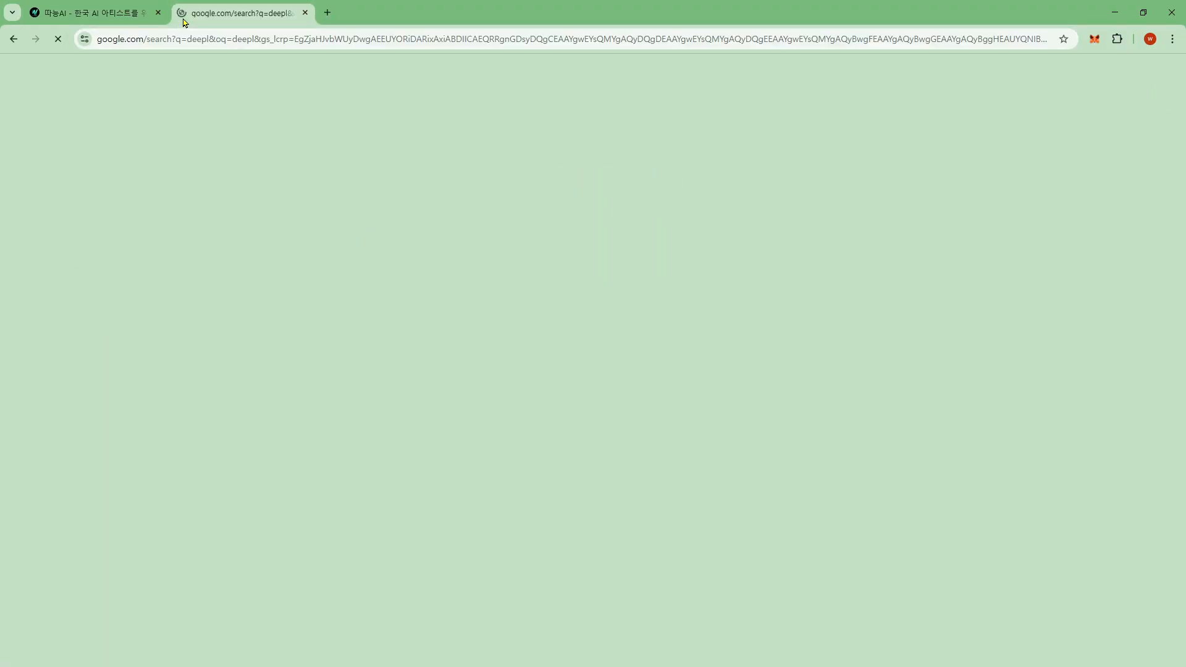
pyautogui.click(262, 299)
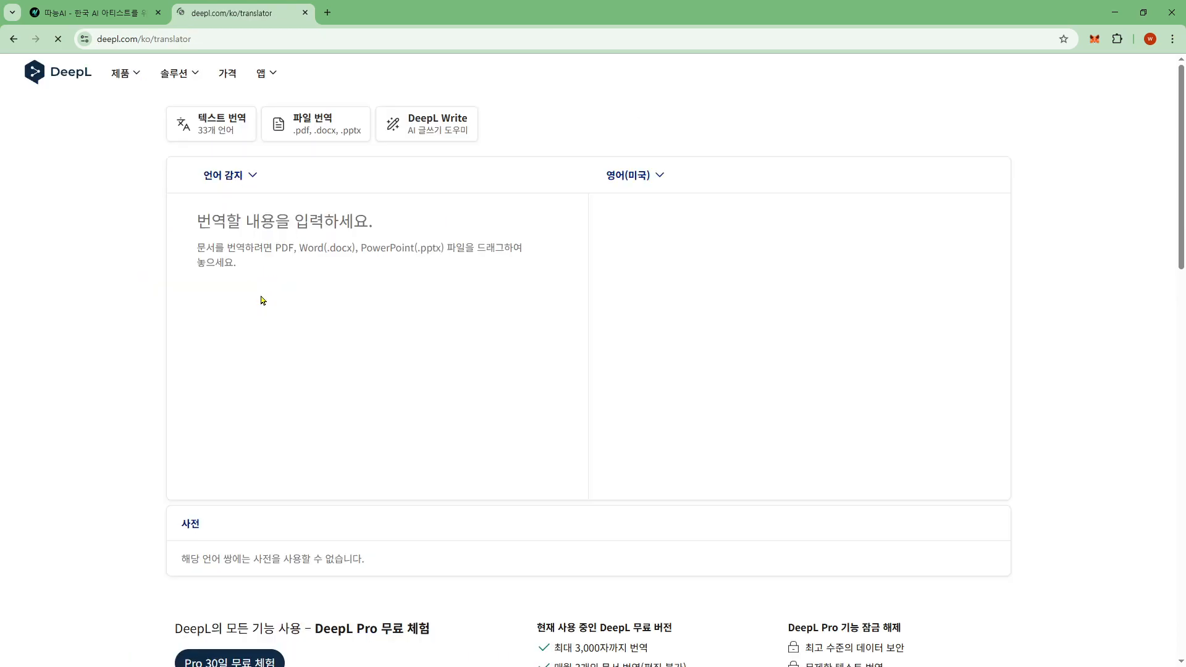
# Paste the prompt into DeepL for translation into Korean, allow cookies, and highlight the phrase "달 표면을 멀리서 바라보던" in the translation
pyautogui.click(283, 276)
pyautogui.hotkey('ctrl', 'v')
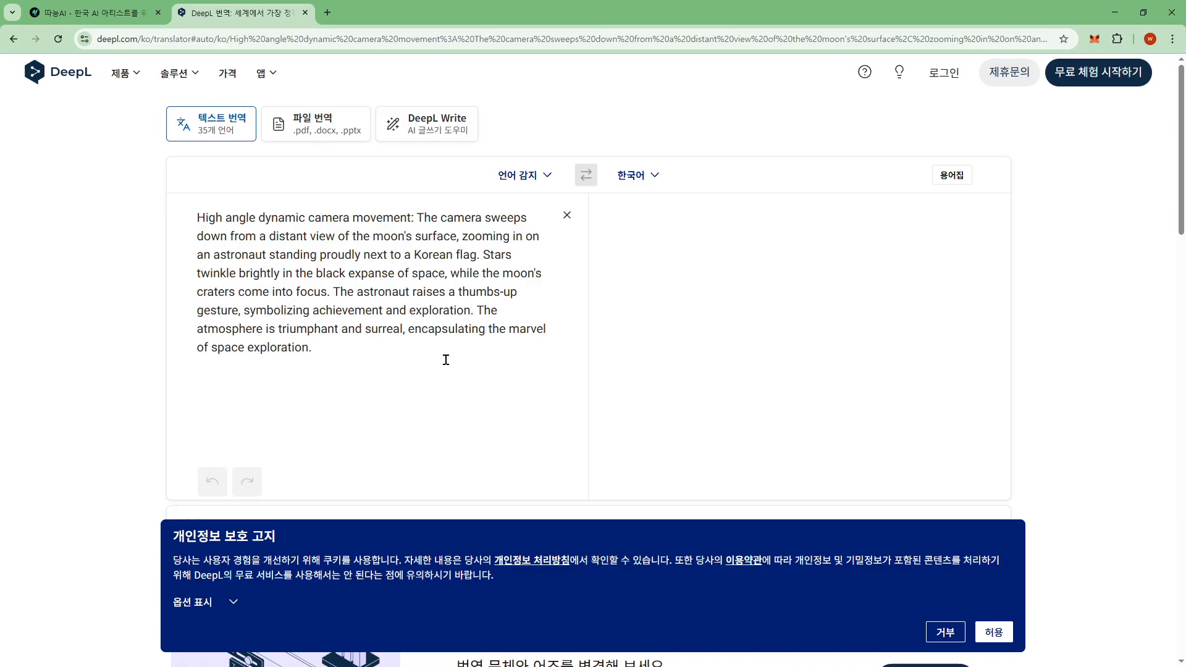
pyautogui.click(994, 630)
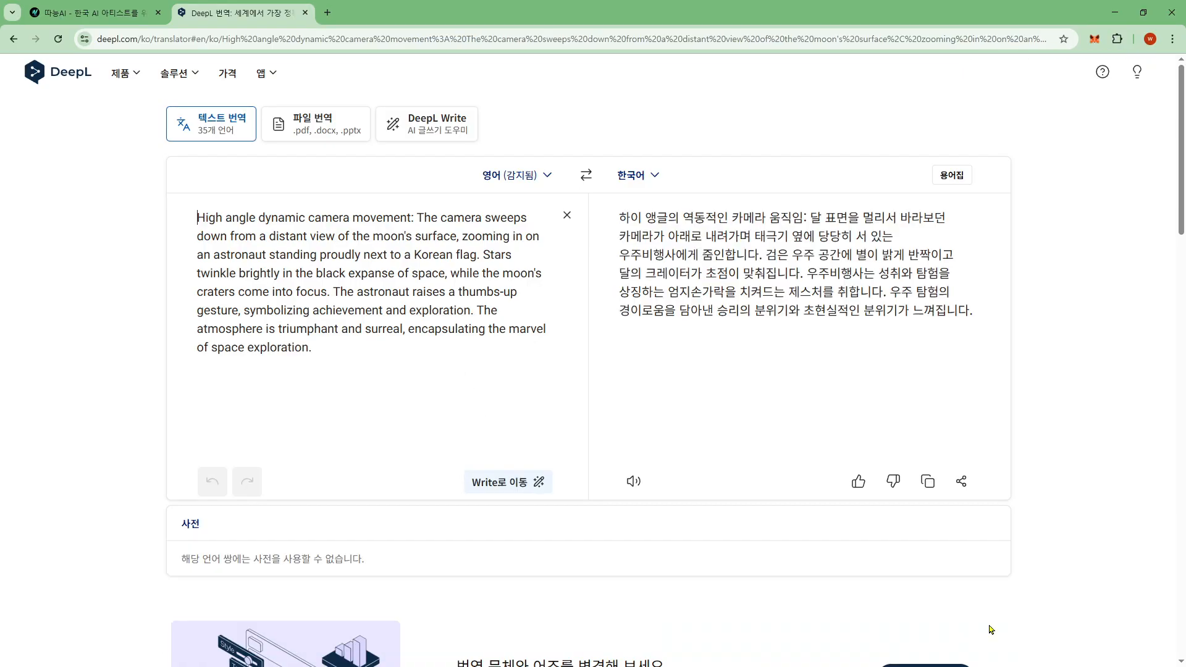
pyautogui.moveTo(812, 217); pyautogui.dragTo(960, 218)
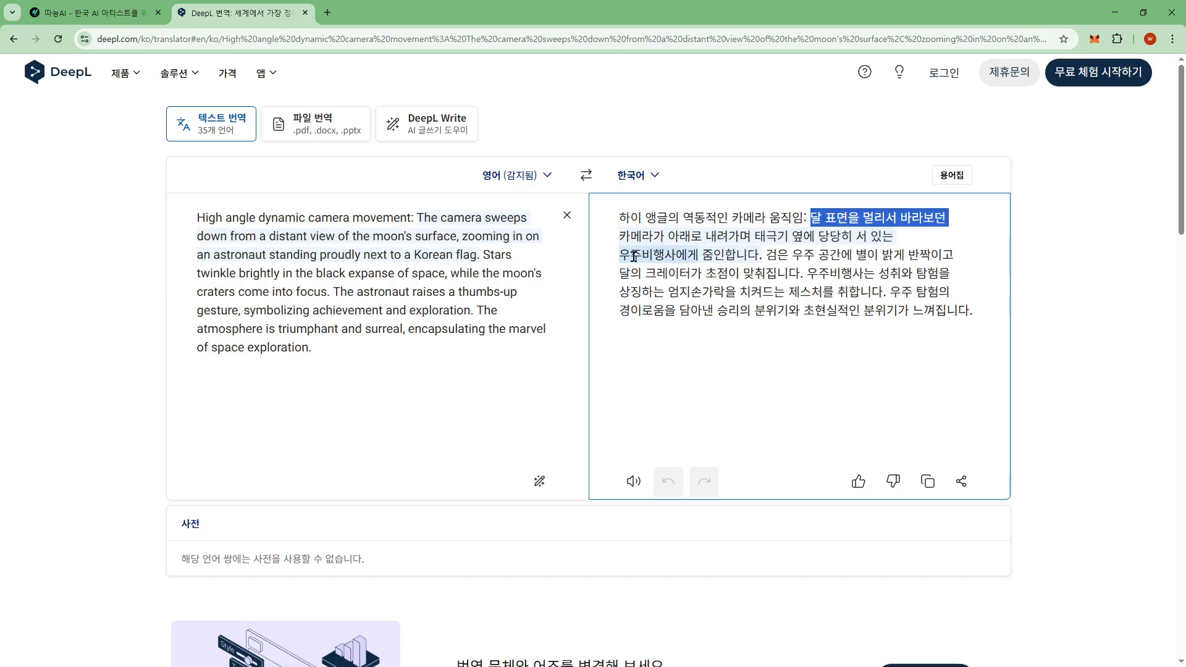
pyautogui.click(883, 350)
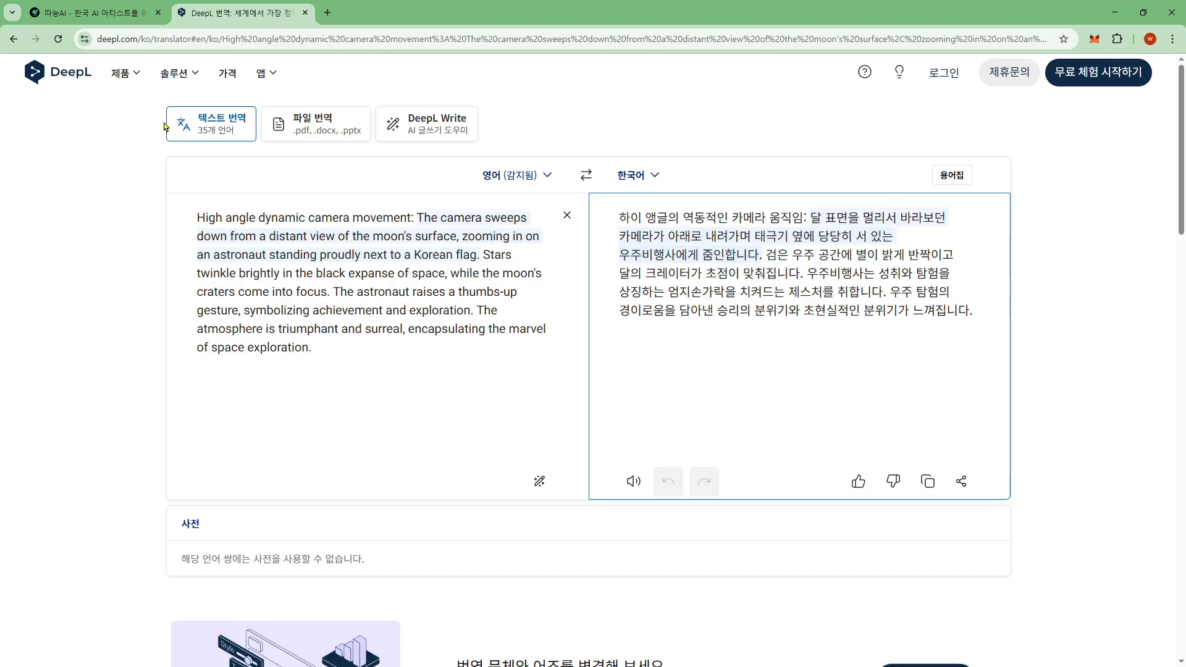
# Compare the beginning of the prompt in the video workspace with the full English source text in DeepL
pyautogui.click(92, 13)
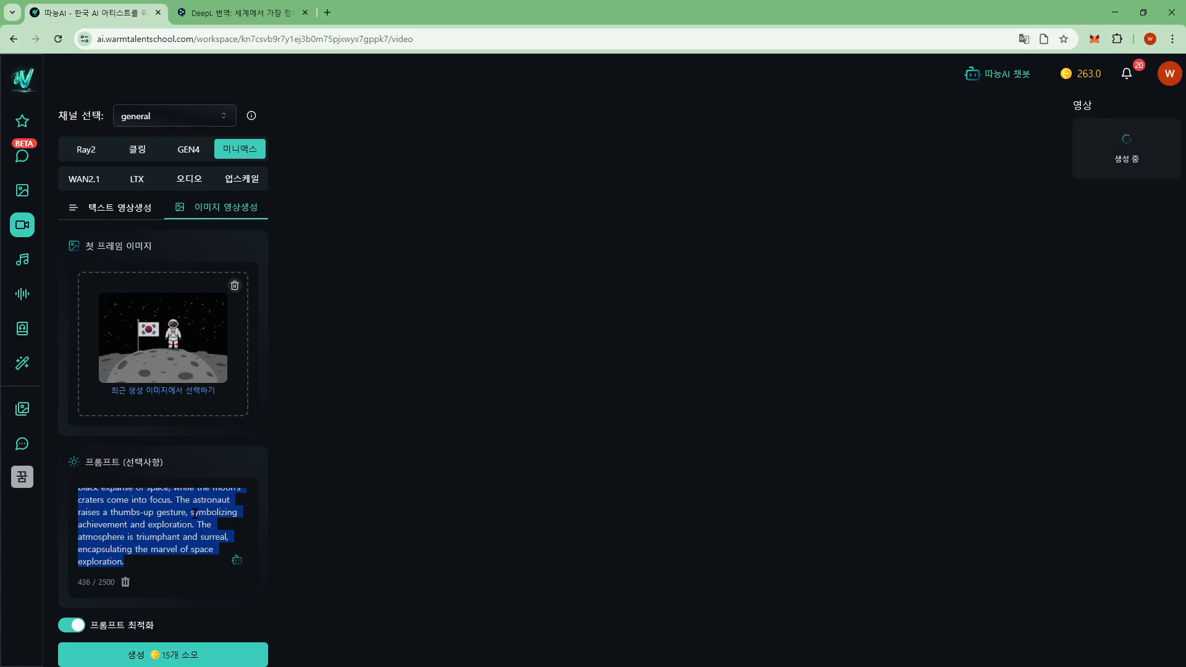
pyautogui.scroll(5, 195, 512)
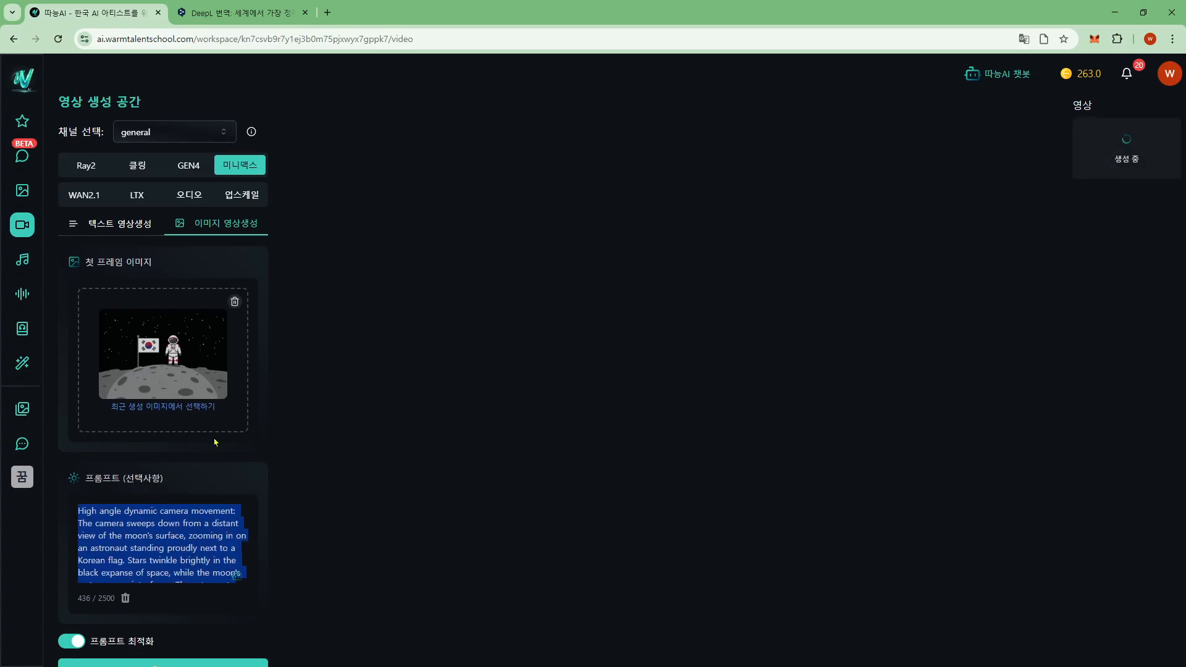
pyautogui.click(217, 8)
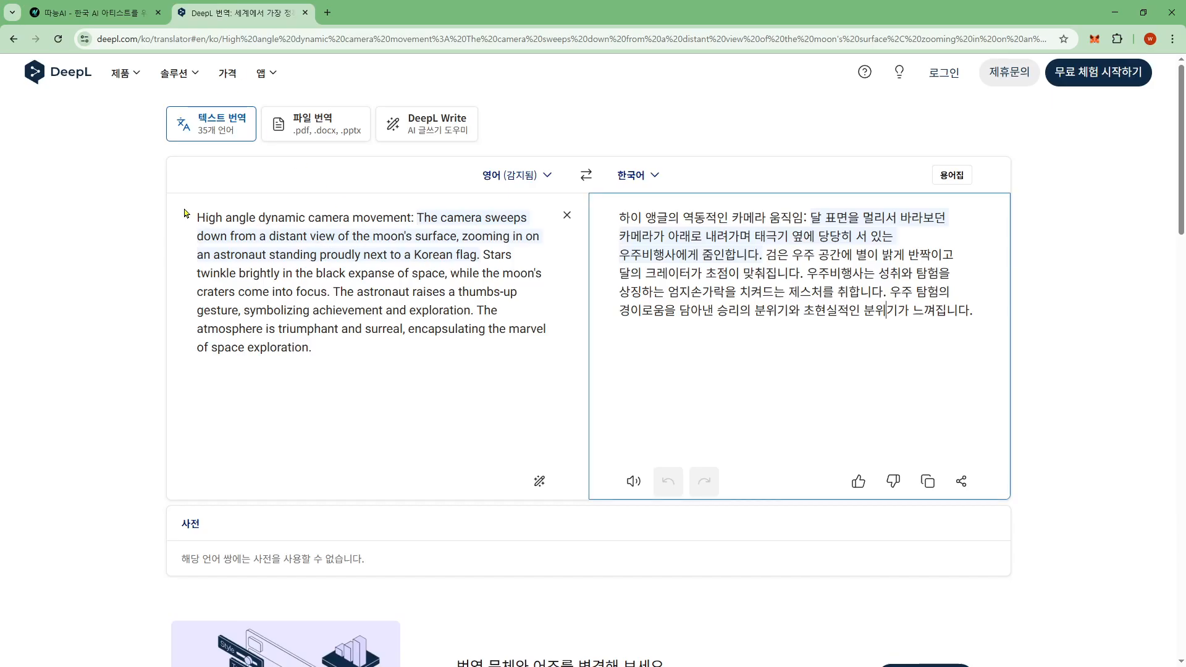
pyautogui.moveTo(197, 214); pyautogui.dragTo(393, 370)
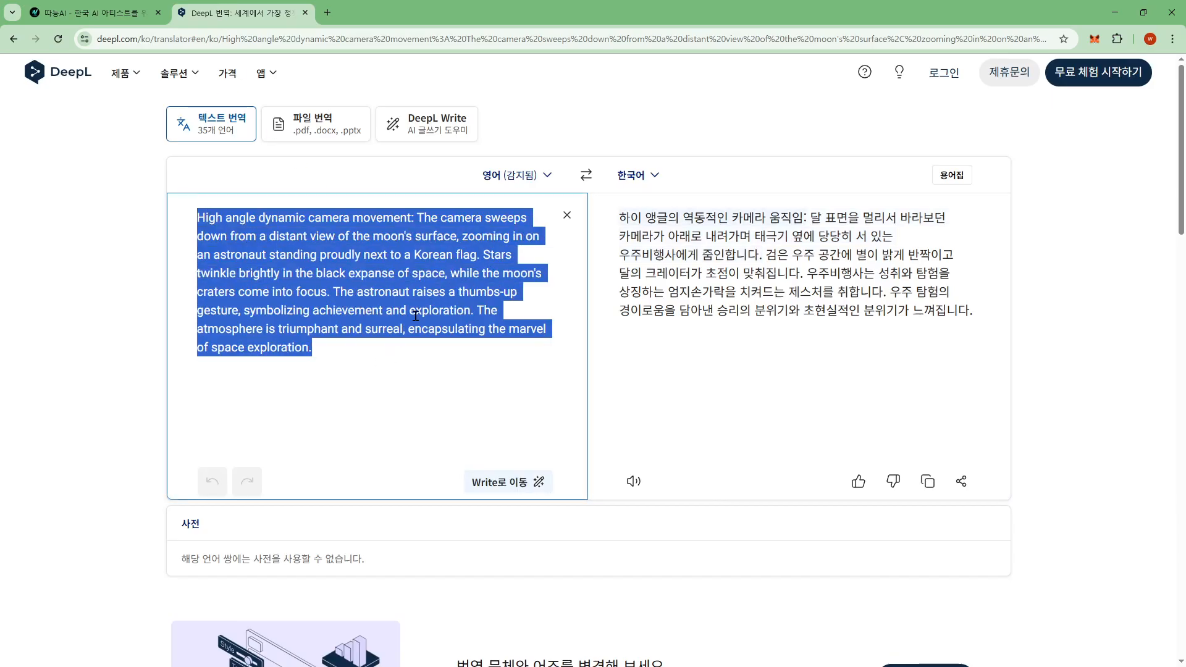
# Return to the video workspace, check the prompt to its end, and generate the 미니맥스 video with it
pyautogui.click(92, 12)
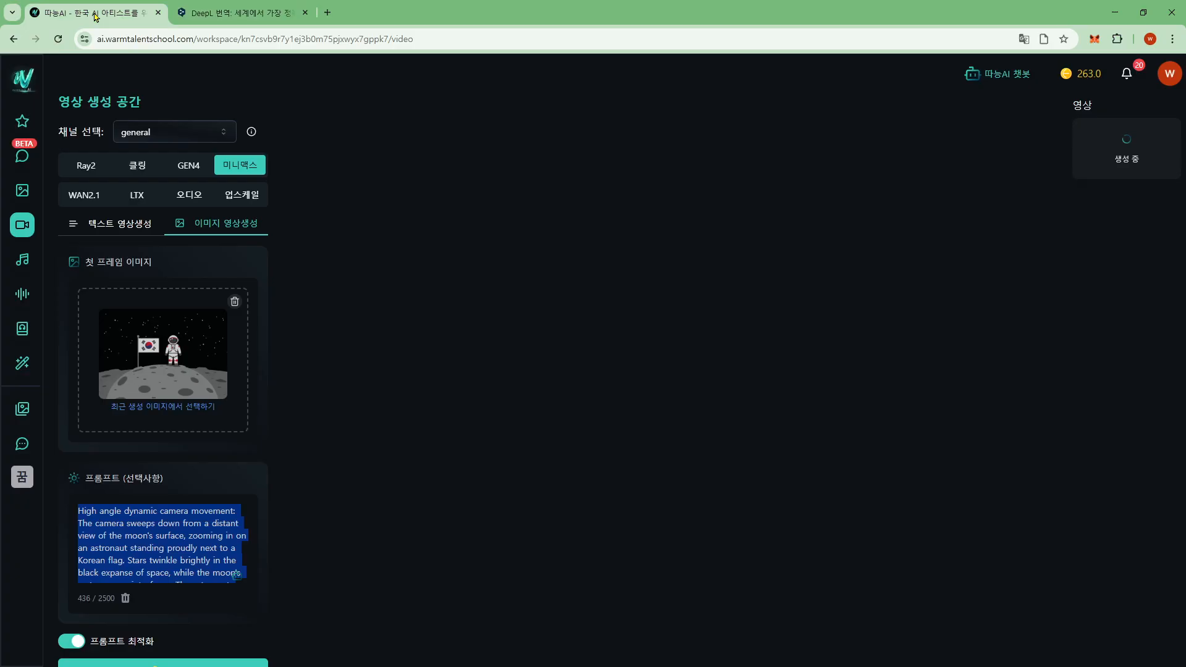
pyautogui.scroll(-2, 145, 523)
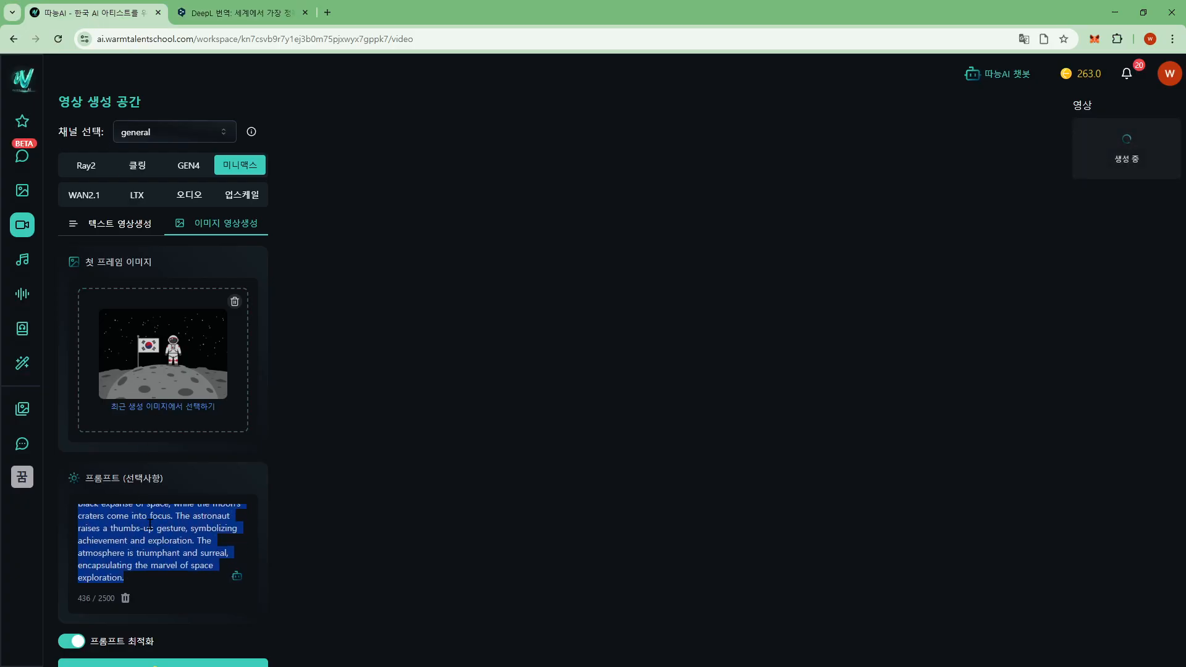
pyautogui.scroll(-1, 198, 643)
pyautogui.click(195, 649)
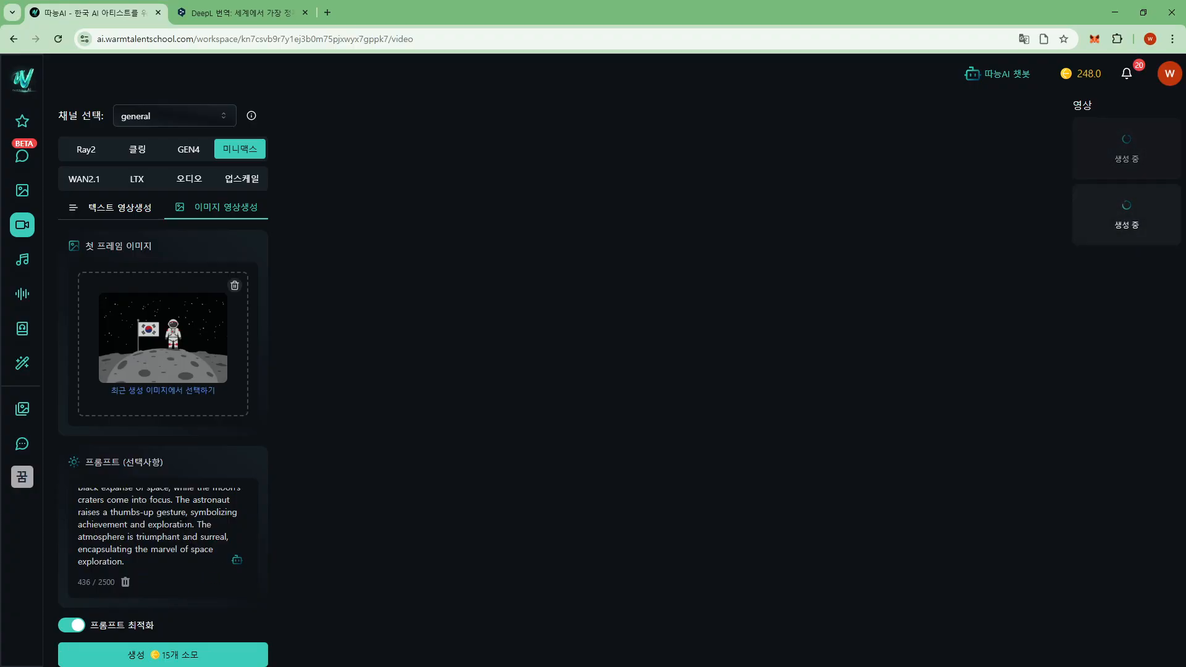
# Switch to the WAN2.1 model, look at its 텍스트 mode, and set the 이미지 mode's aspect ratio to 세로 (9:16)
pyautogui.click(81, 188)
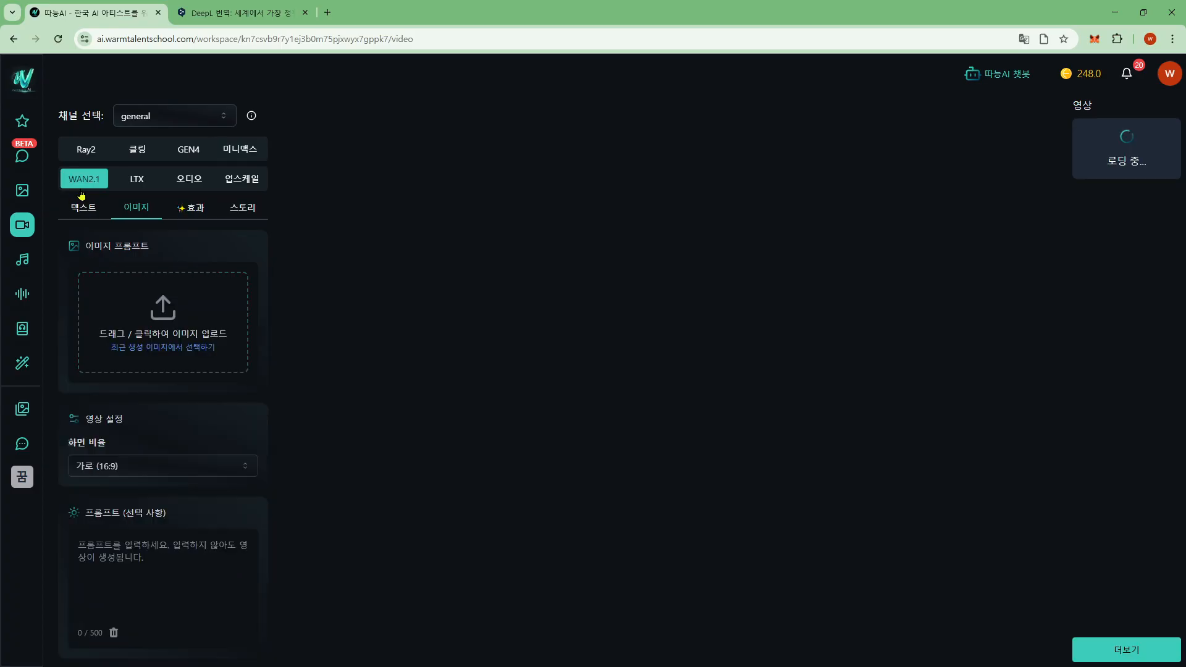
pyautogui.click(65, 223)
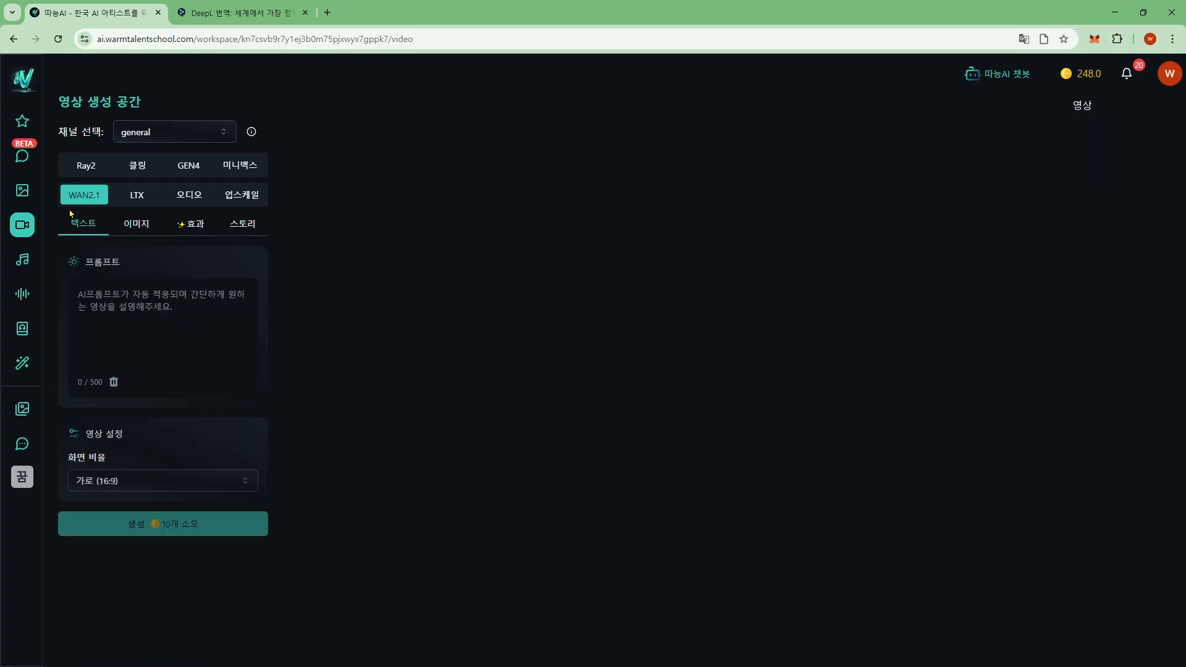
pyautogui.click(137, 239)
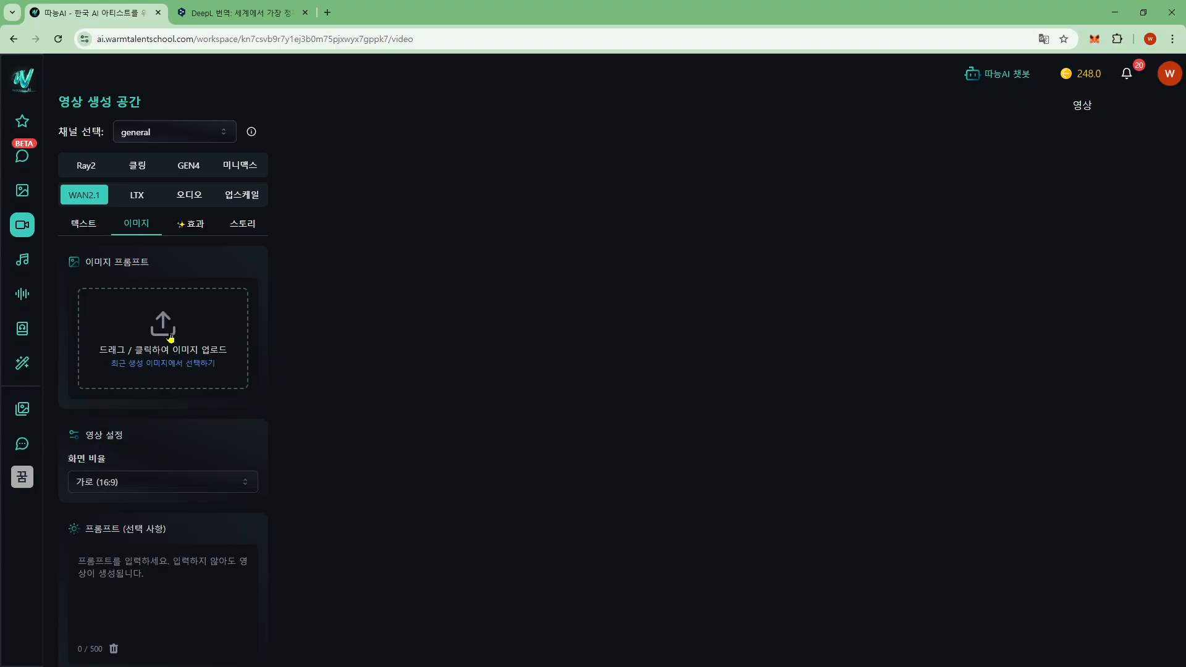
pyautogui.click(183, 487)
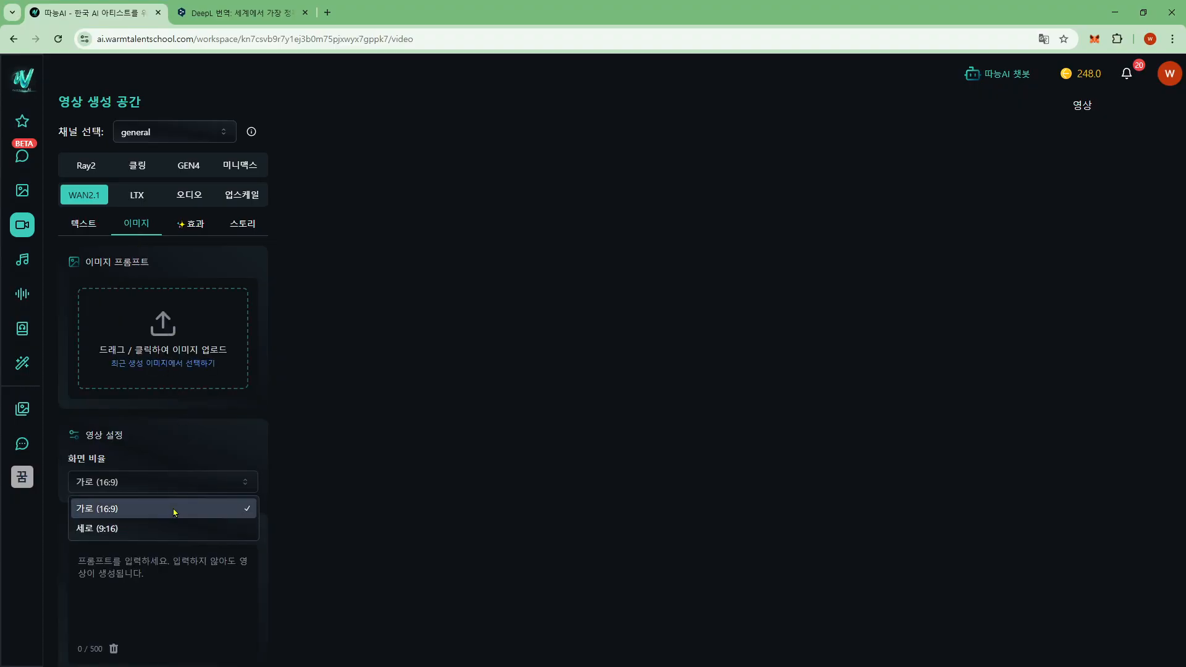
pyautogui.click(169, 528)
pyautogui.scroll(-1, 195, 490)
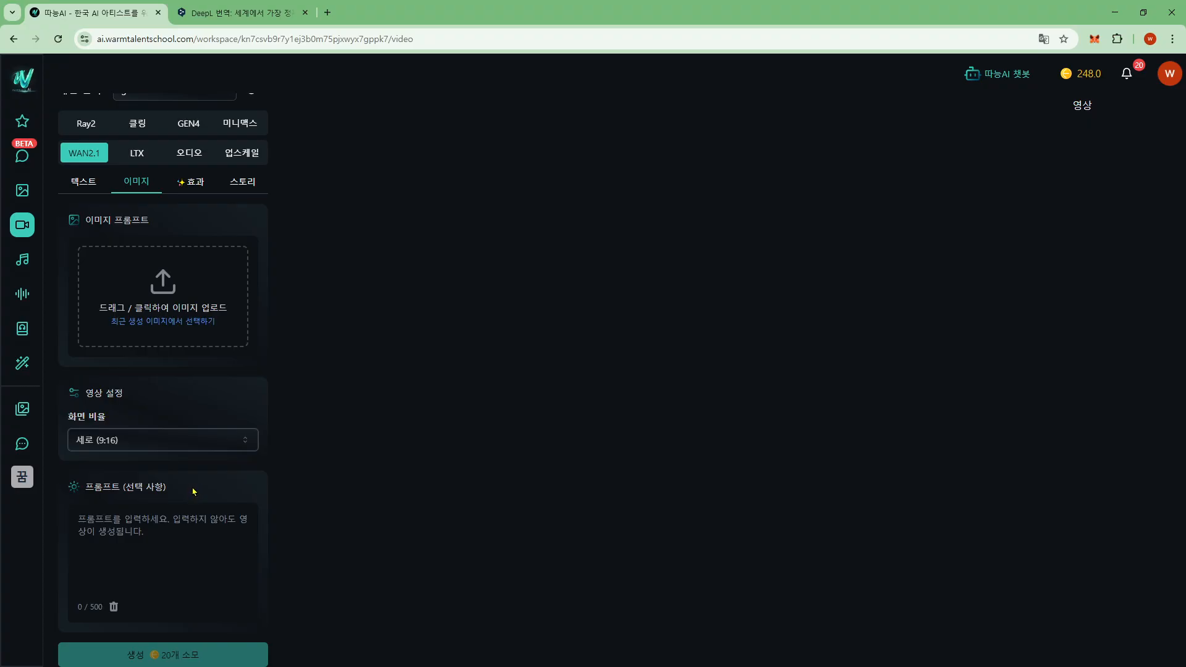
# Switch WAN2.1 to the 효과 mode and add the cartoon astronaut picture as its image
pyautogui.click(195, 181)
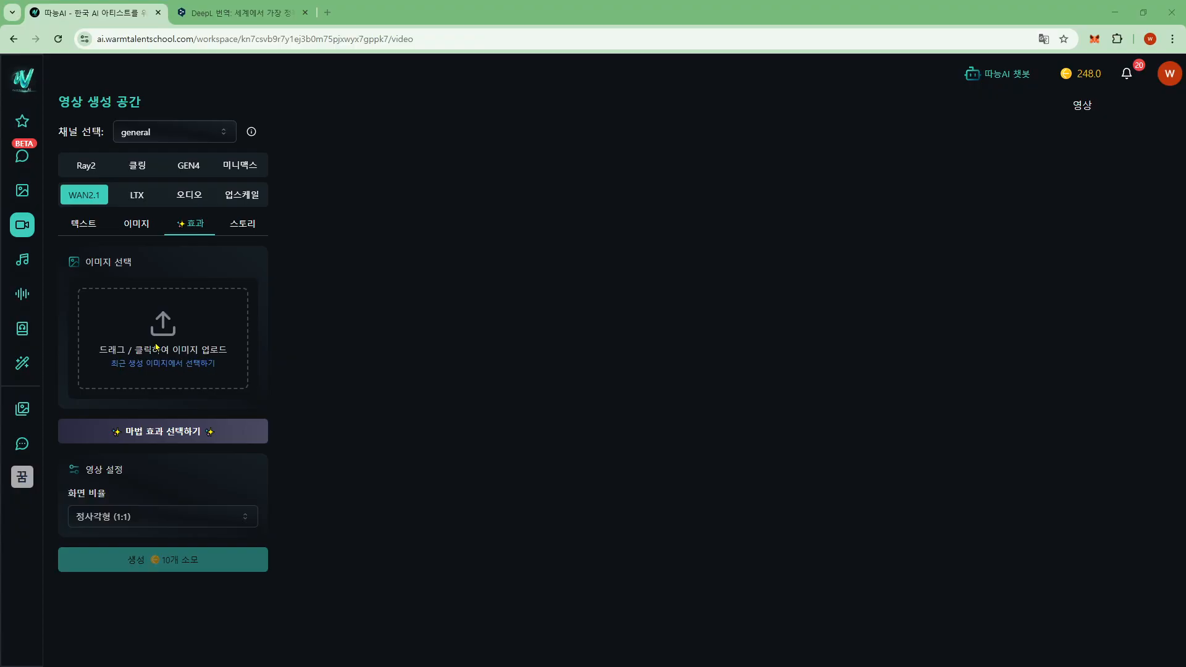
pyautogui.moveTo(157, 348); pyautogui.dragTo(171, 344)
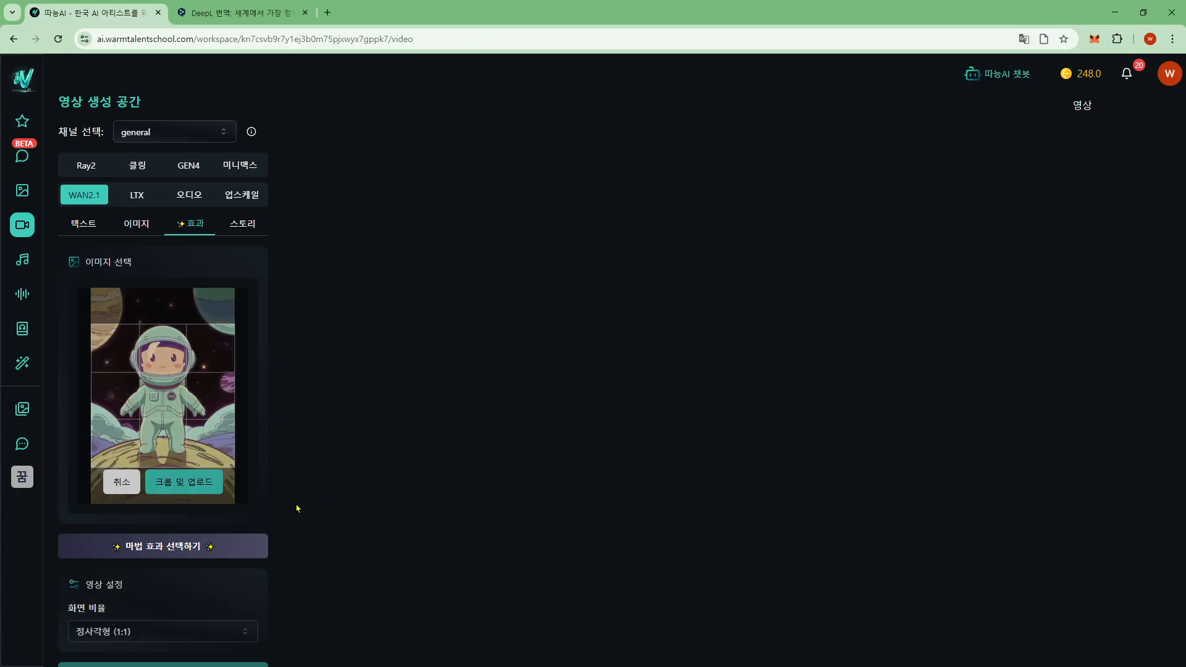
# Try the aspect ratios 가로 (16:9), 세로 (9:16) and 정사각형 (1:1) on the astronaut image's crop frame
pyautogui.scroll(-1, 290, 519)
pyautogui.click(138, 618)
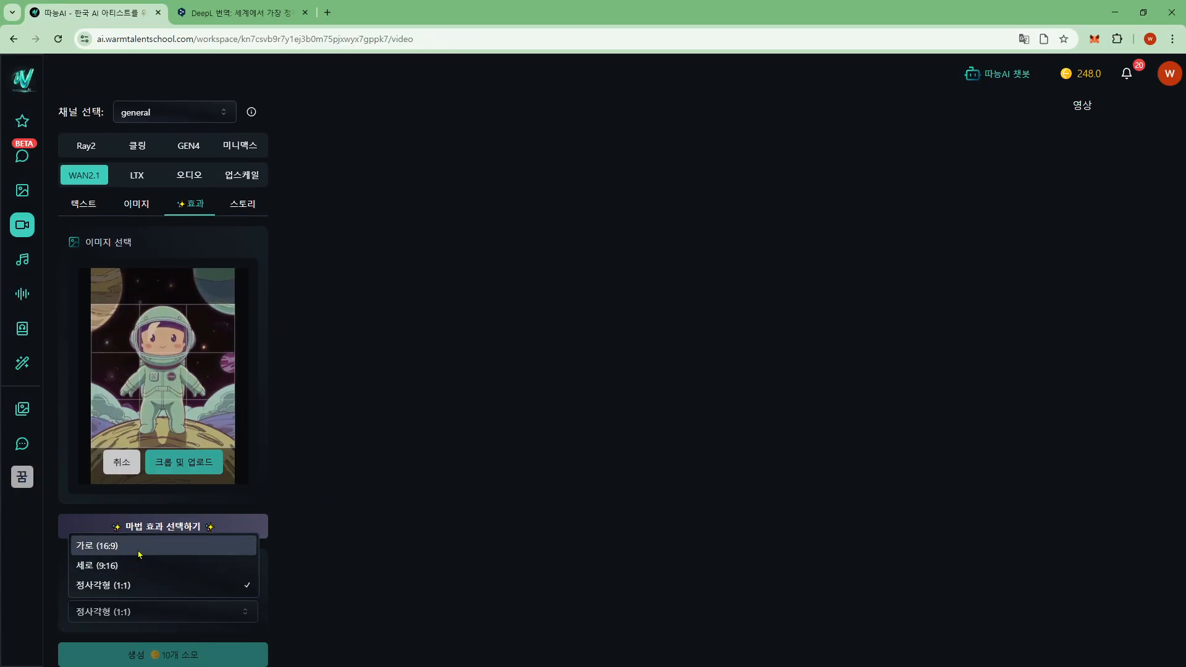
pyautogui.click(139, 546)
pyautogui.click(134, 610)
pyautogui.click(146, 571)
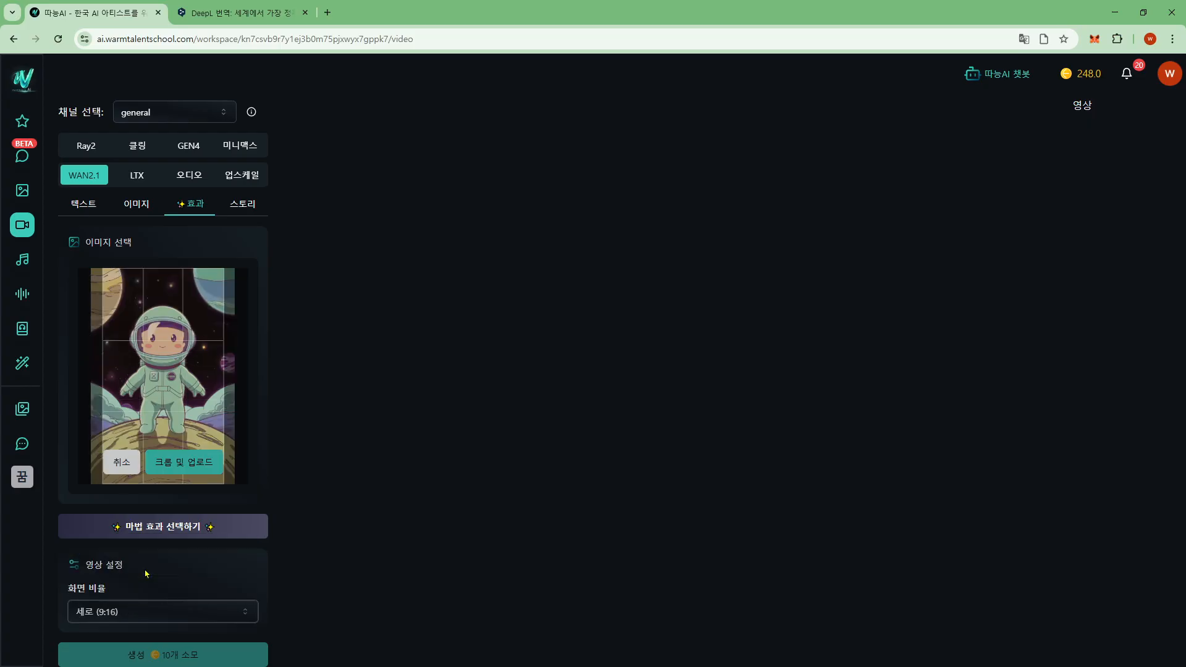
pyautogui.click(148, 613)
pyautogui.click(148, 588)
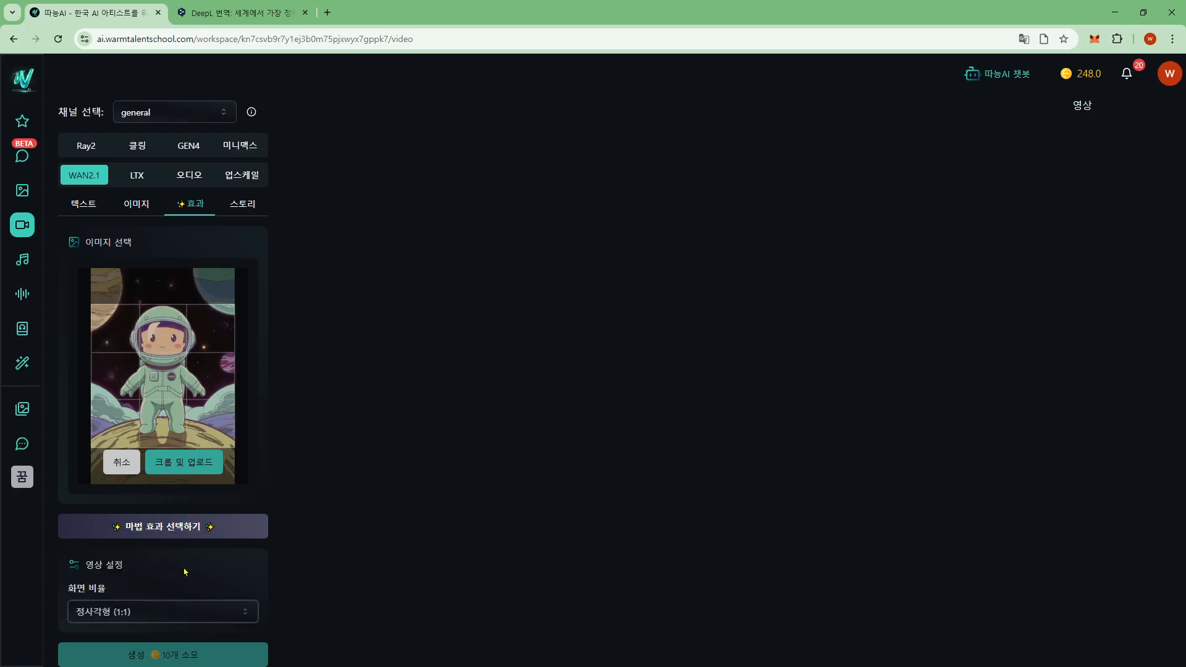
# Set the aspect ratio to 세로 (9:16), then crop and upload the cartoon astronaut image
pyautogui.click(153, 612)
pyautogui.click(157, 569)
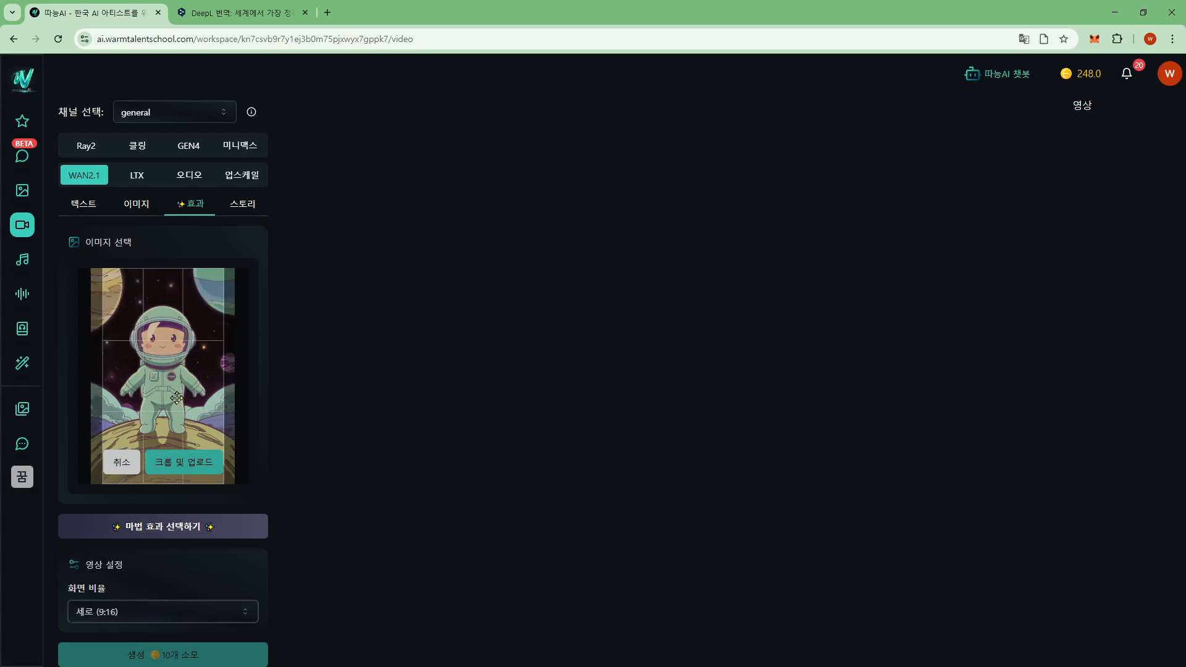
pyautogui.click(181, 465)
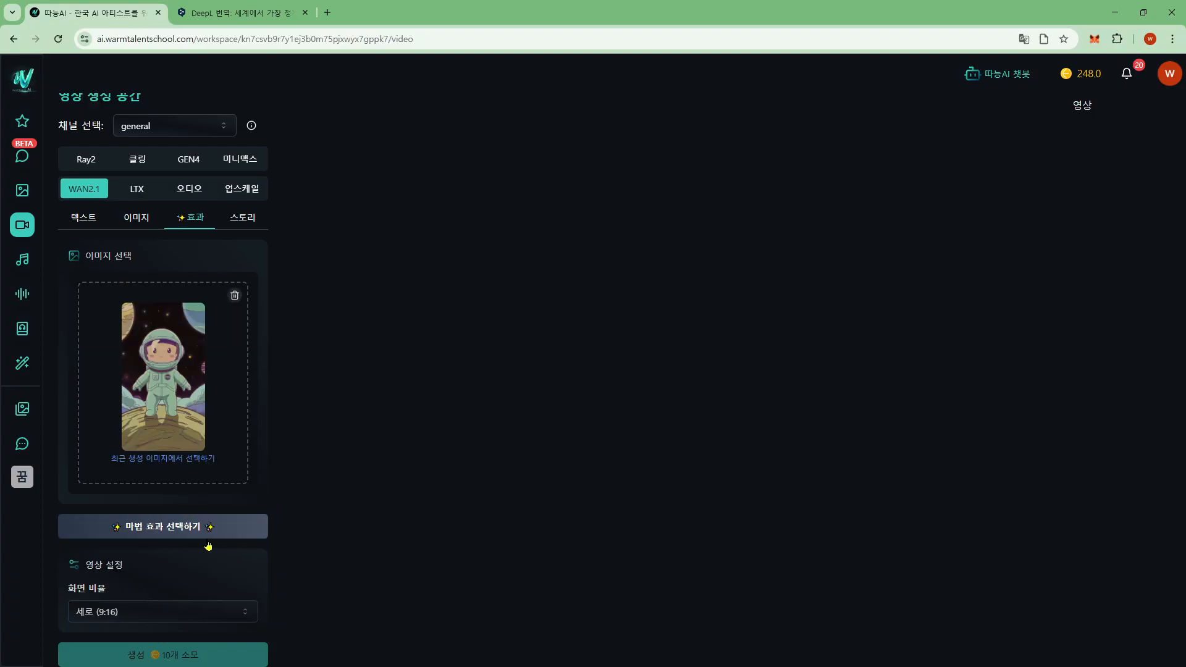
# Open the magic effect selection and look through the whole effect gallery, previewing effects such as 평화로운 선승 and 아기 변신
pyautogui.click(181, 535)
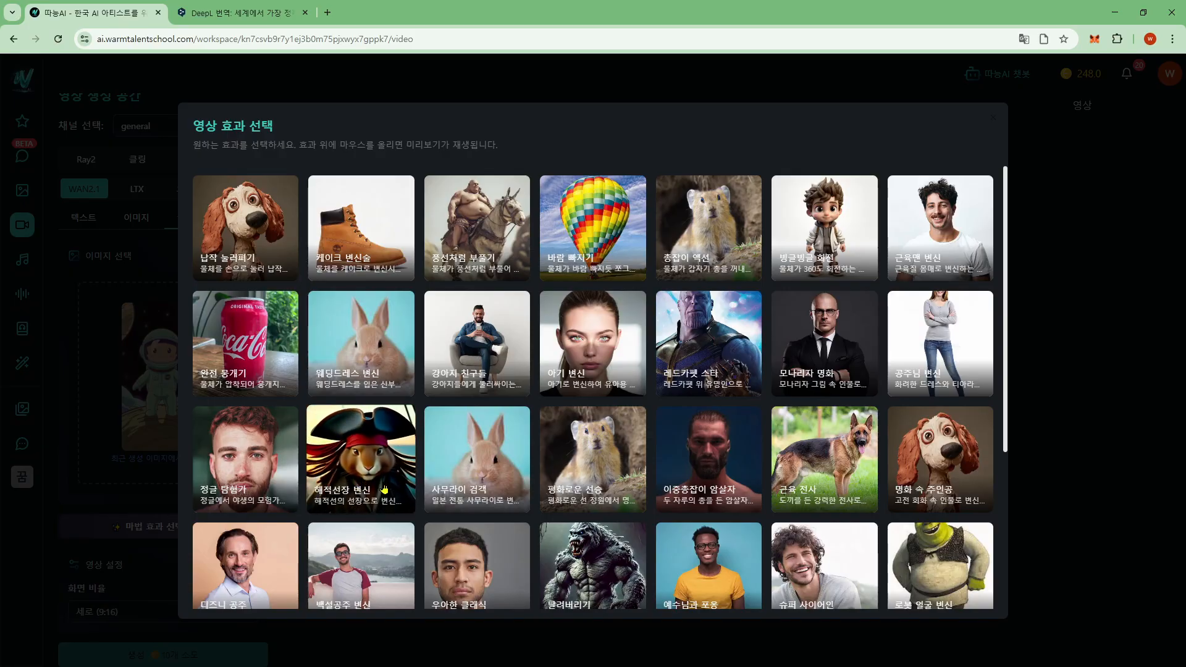
pyautogui.scroll(-3, 392, 483)
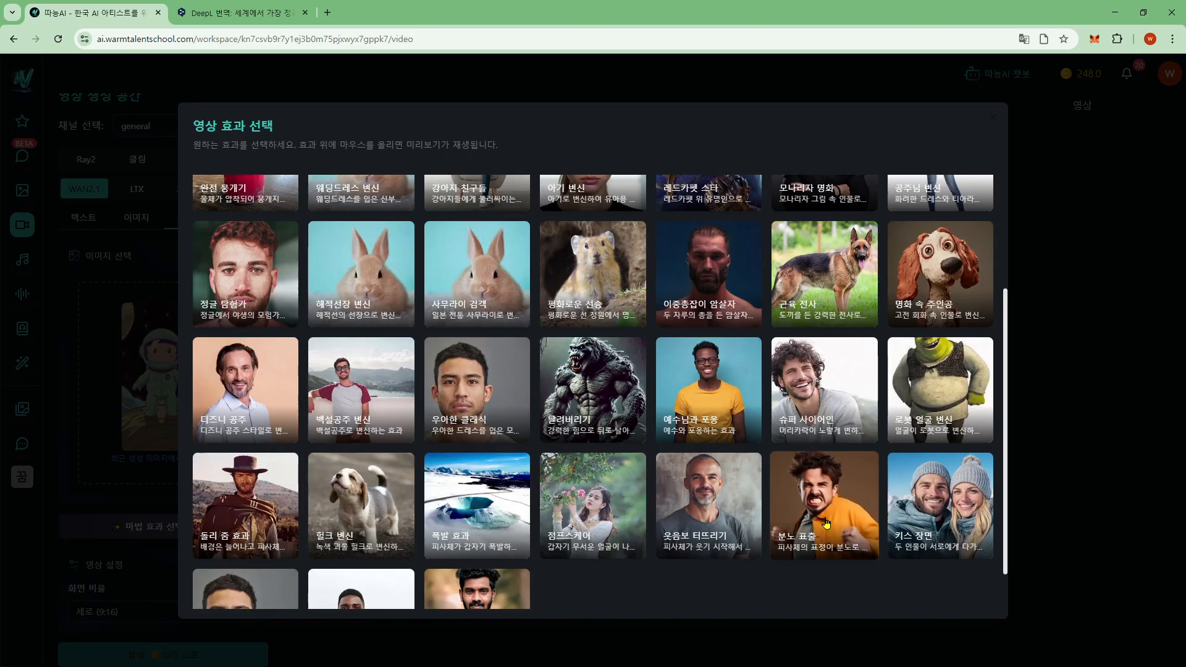
pyautogui.scroll(-1, 825, 524)
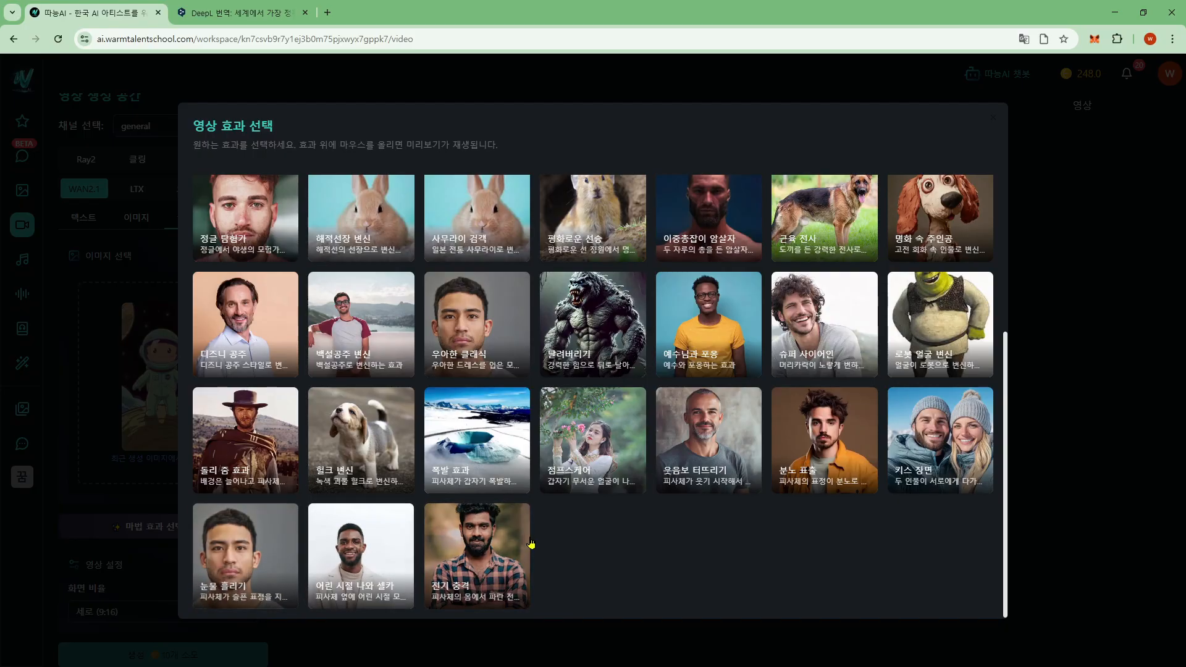
pyautogui.scroll(3, 529, 559)
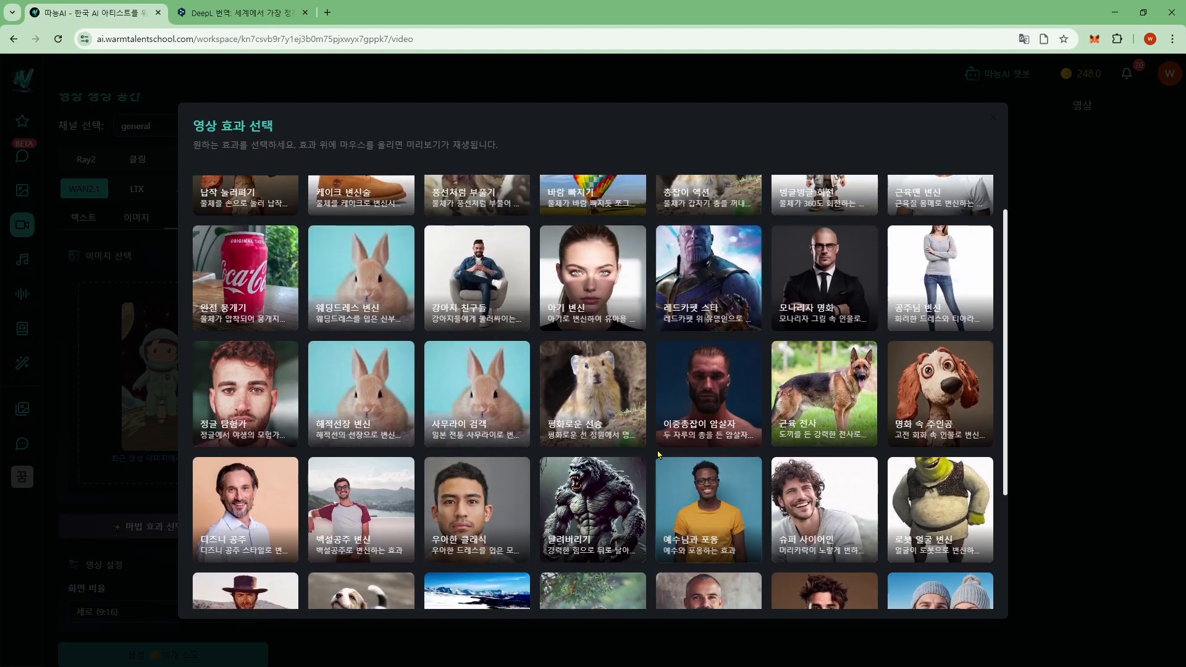
pyautogui.scroll(1, 592, 506)
pyautogui.moveTo(630, 469)
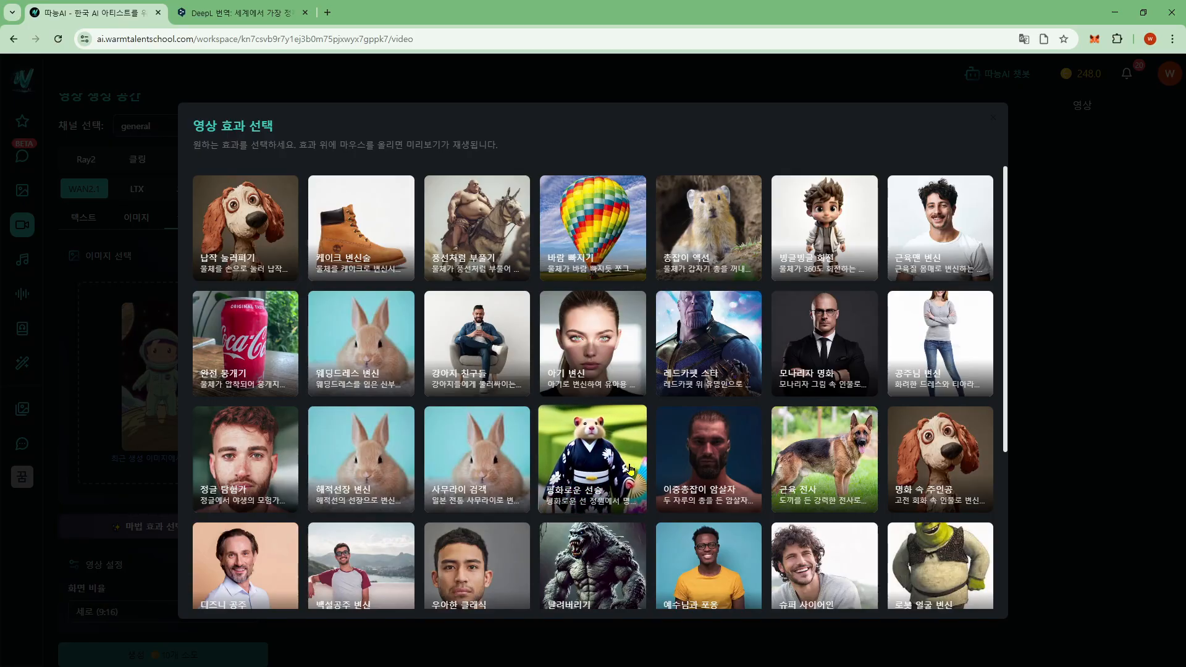
pyautogui.moveTo(597, 349)
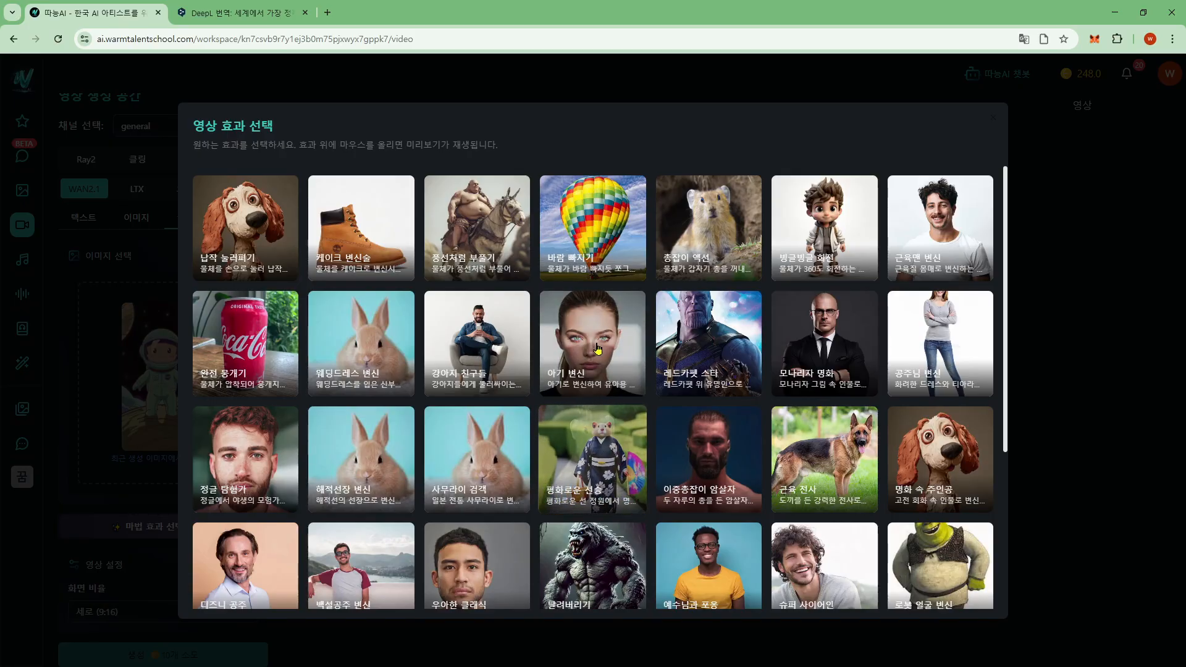
# Choose the 강아지 친구들 effect and generate the WAN2.1 effect video
pyautogui.click(501, 363)
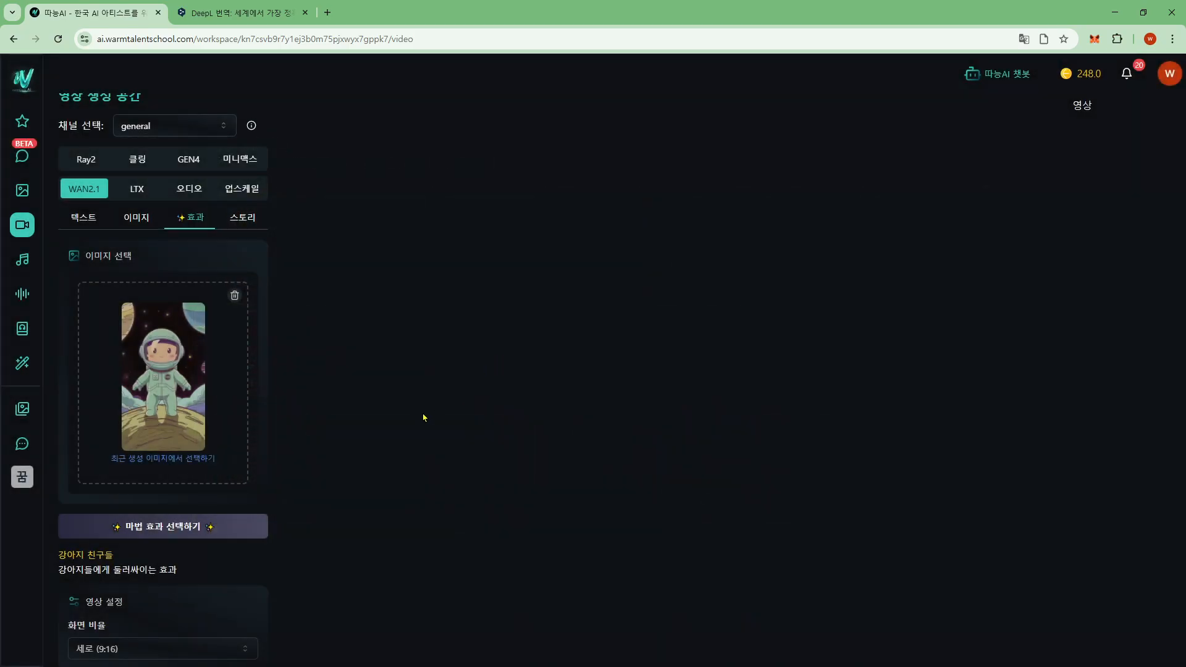
pyautogui.scroll(-1, 346, 494)
pyautogui.click(216, 654)
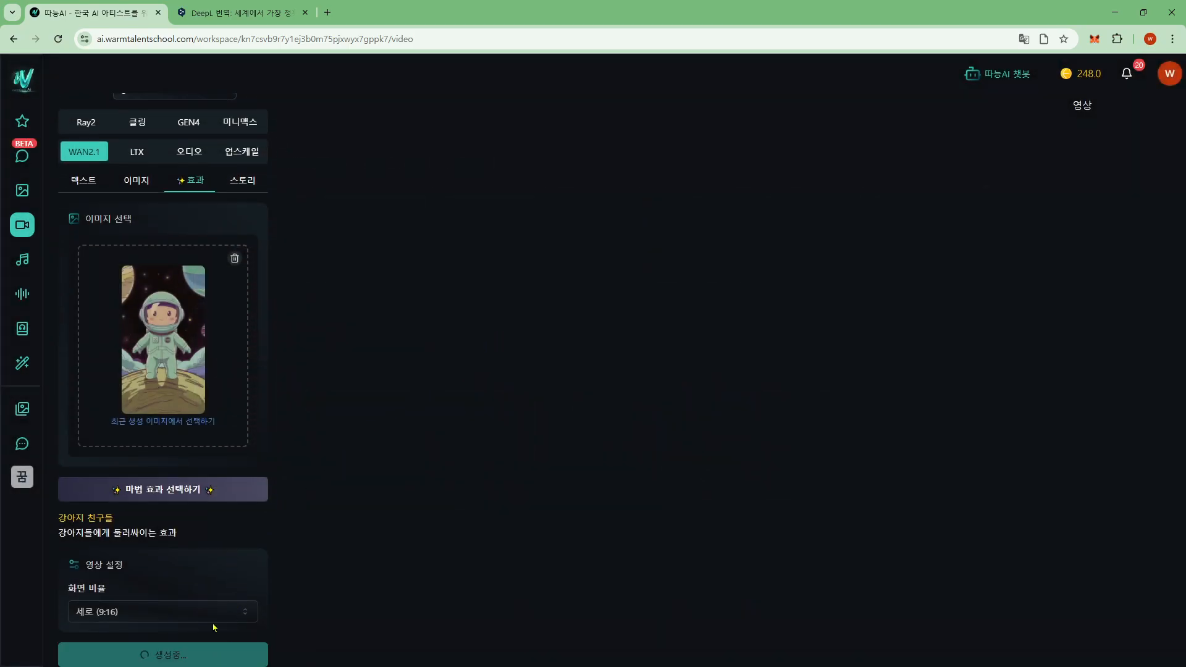
# Choose the 웃음보 터뜨리기 magic effect for the astronaut image and generate another WAN2.1 effect video
pyautogui.click(208, 499)
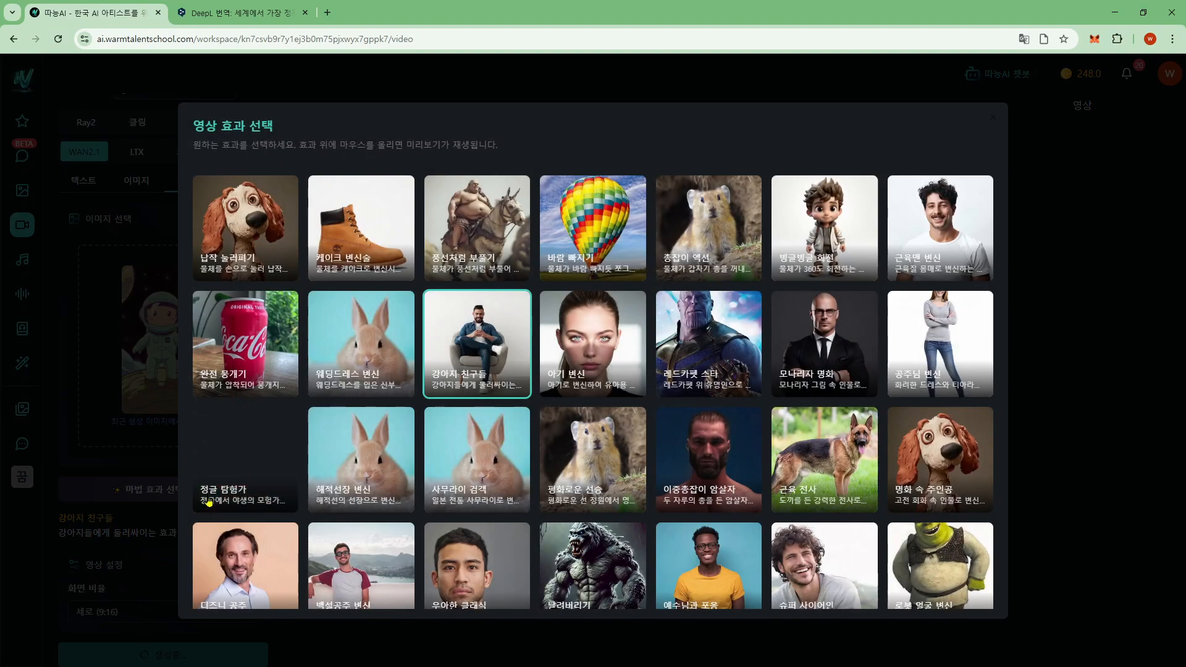
pyautogui.scroll(-3, 506, 453)
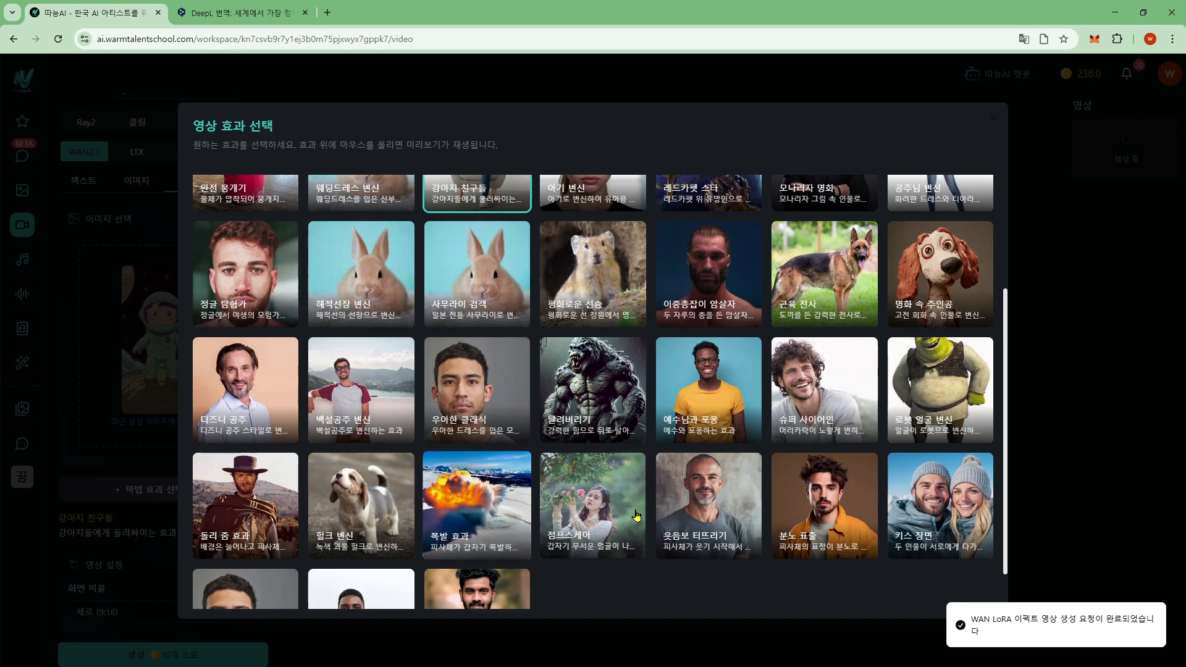
pyautogui.click(695, 519)
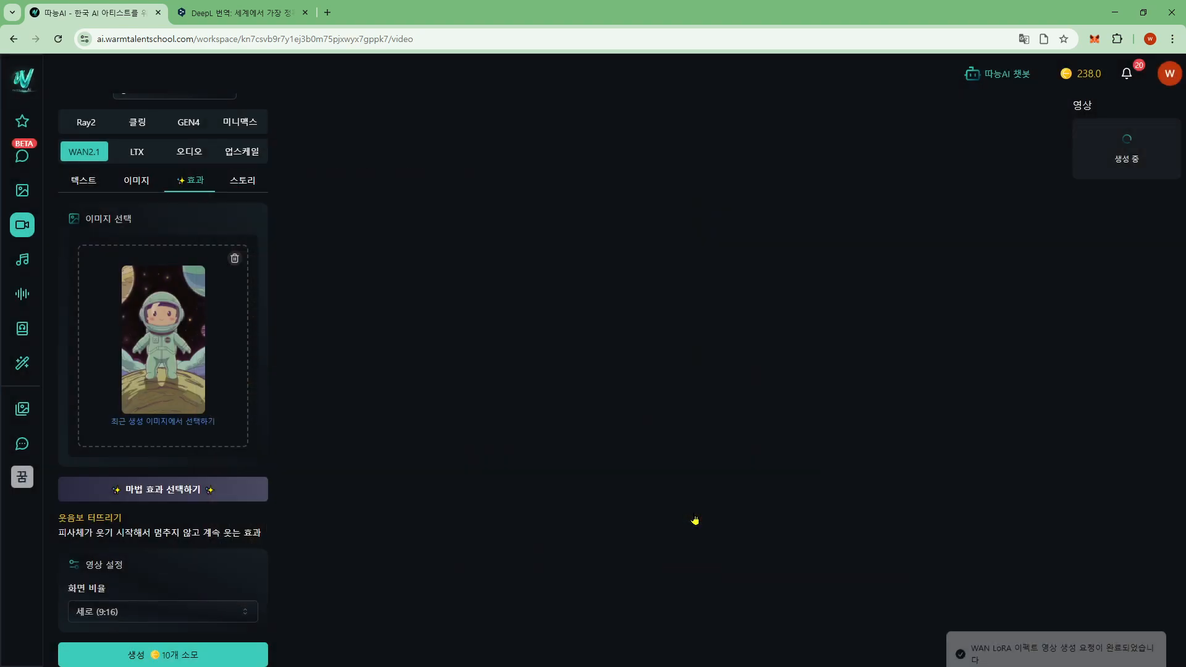
pyautogui.click(208, 652)
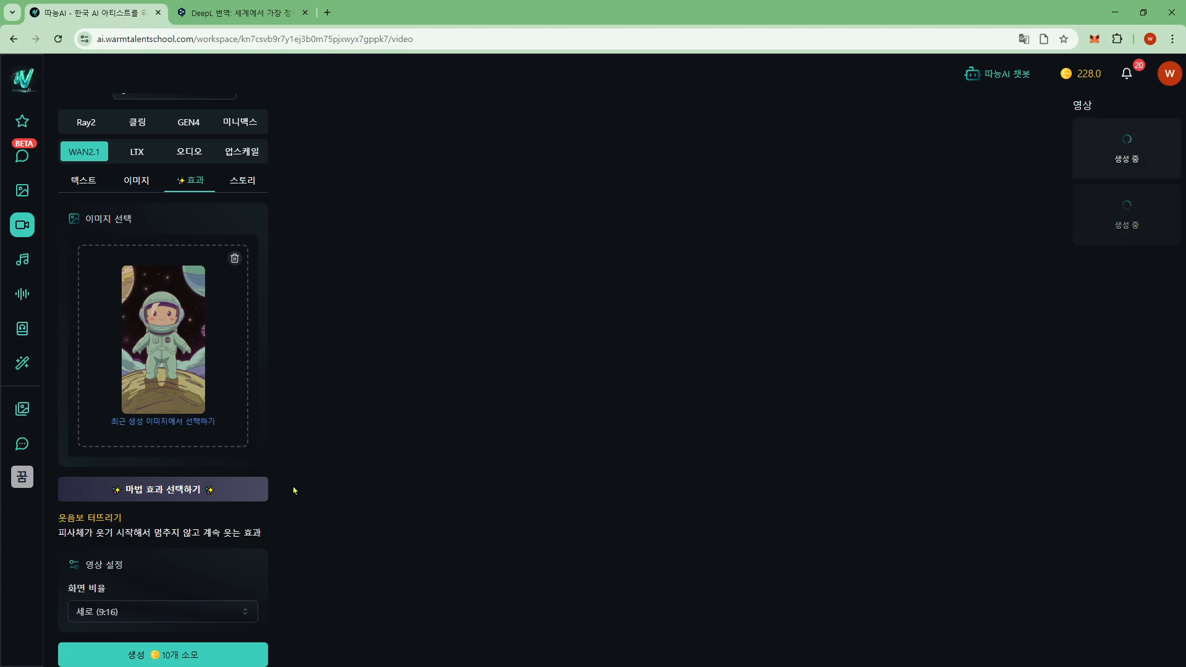
# Review the settings of Ray2, GEN4 image-to-video, 미니맥스 and the WAN2.1 effect mode one after another
pyautogui.scroll(1, 295, 439)
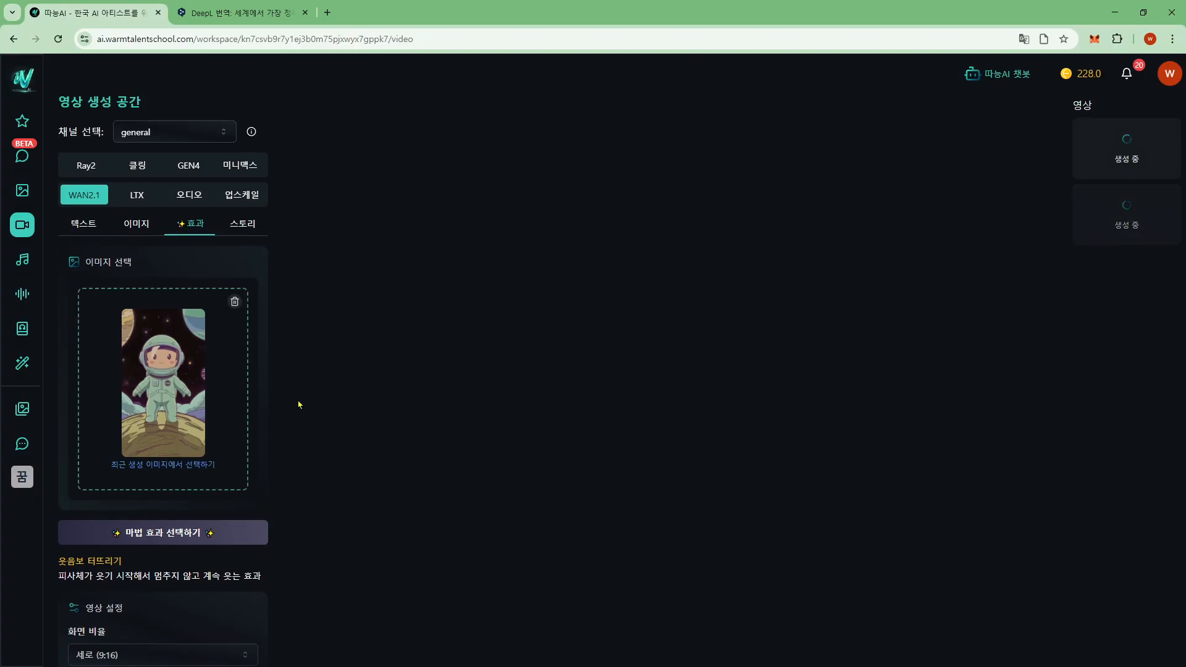
pyautogui.click(86, 168)
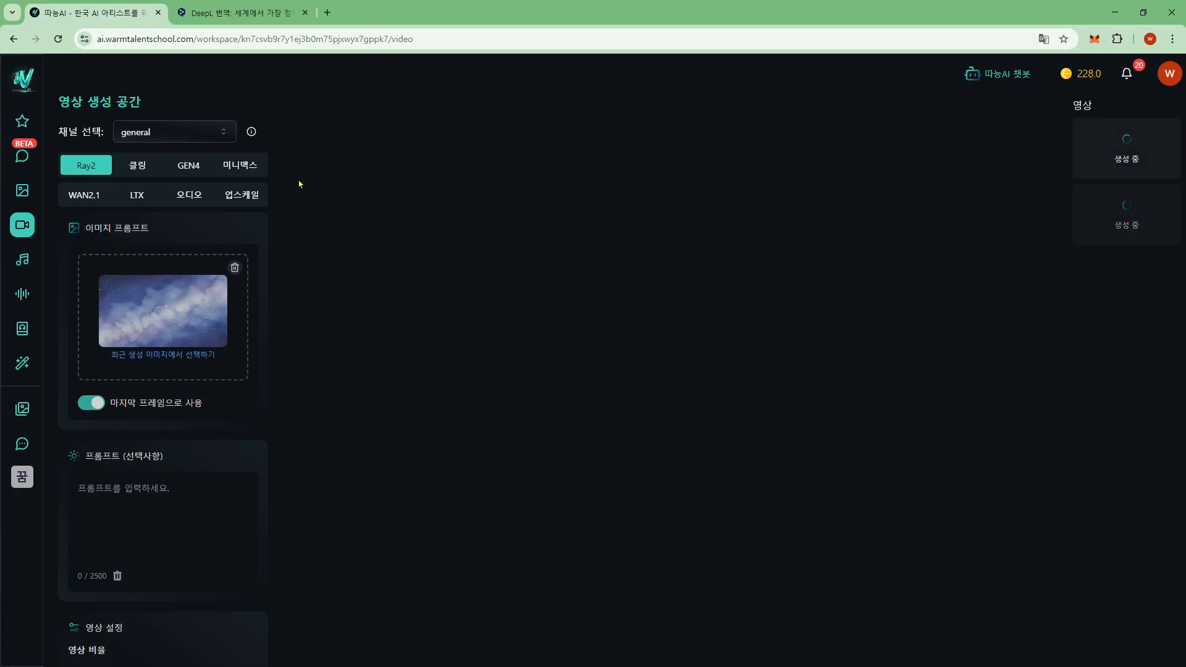
pyautogui.click(196, 171)
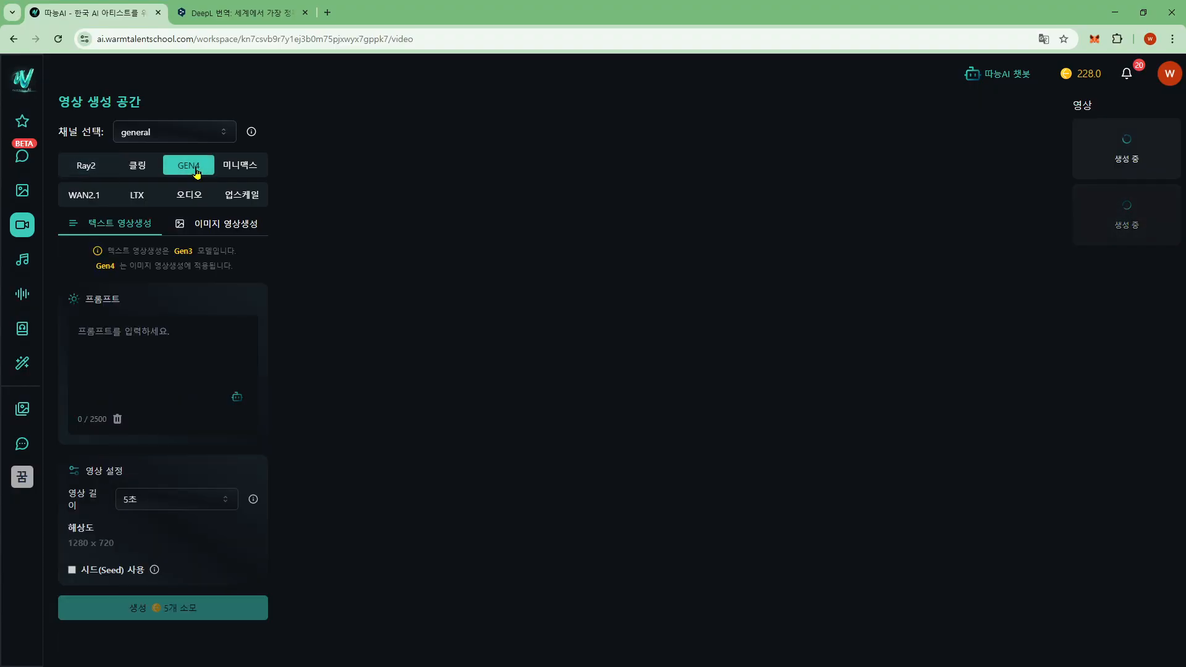
pyautogui.click(202, 225)
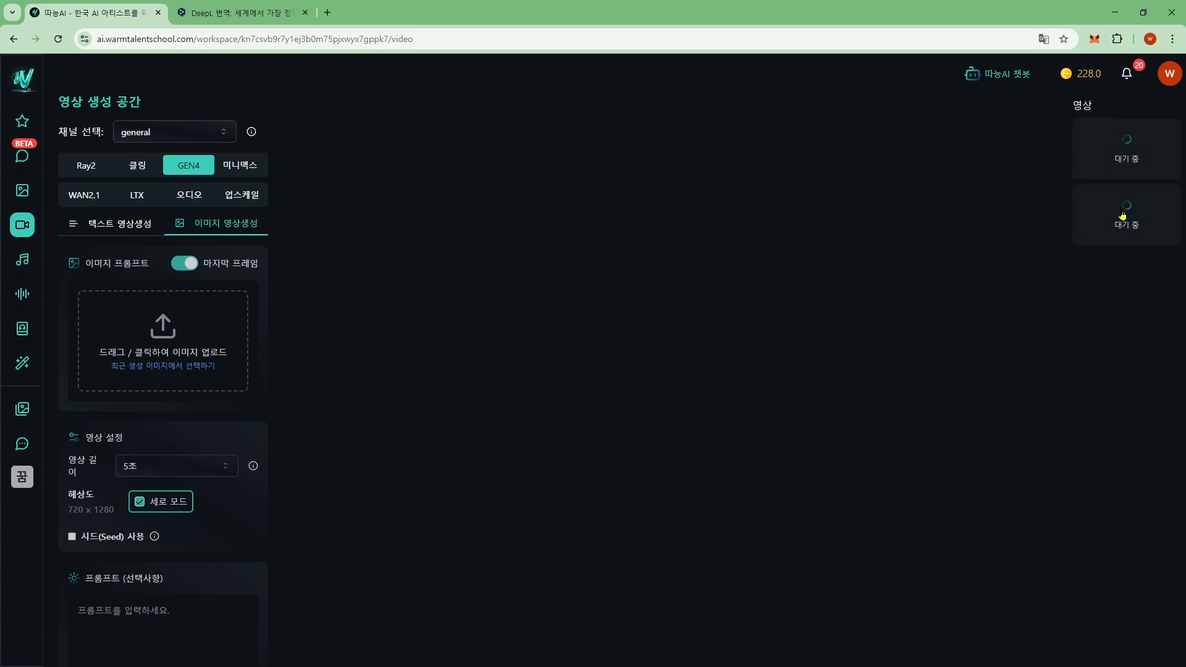
pyautogui.click(250, 172)
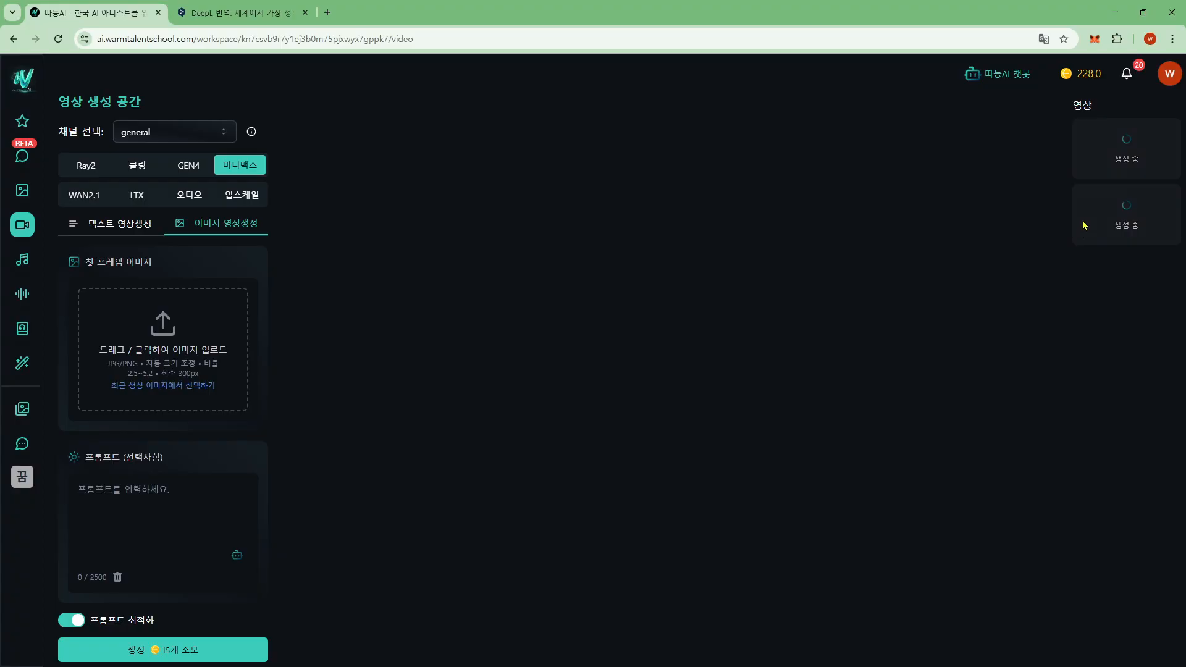
pyautogui.click(88, 206)
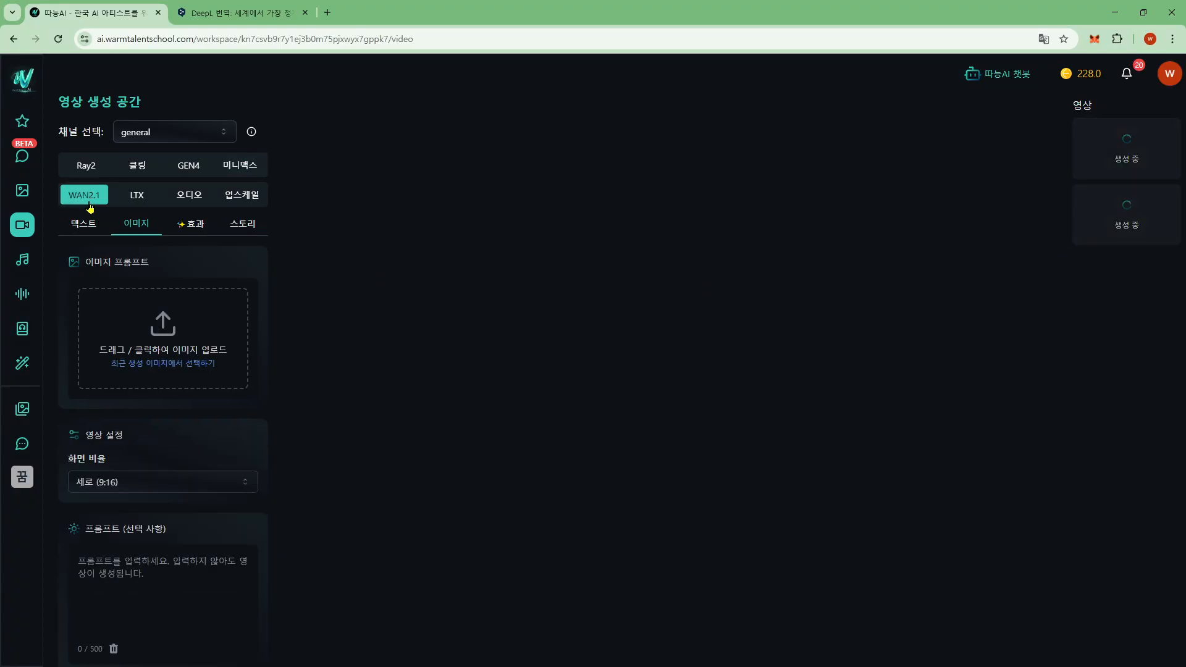
pyautogui.click(178, 229)
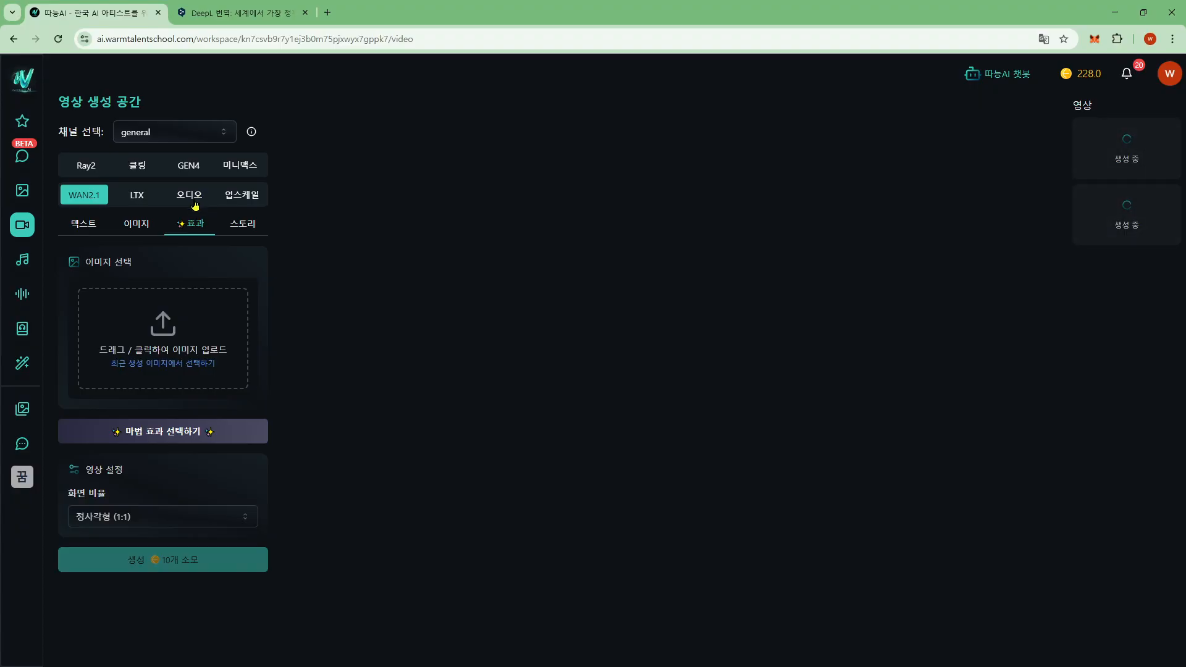
# Look at the upload and prompt options of 오디오 and the video requirements of 업스케일
pyautogui.click(194, 201)
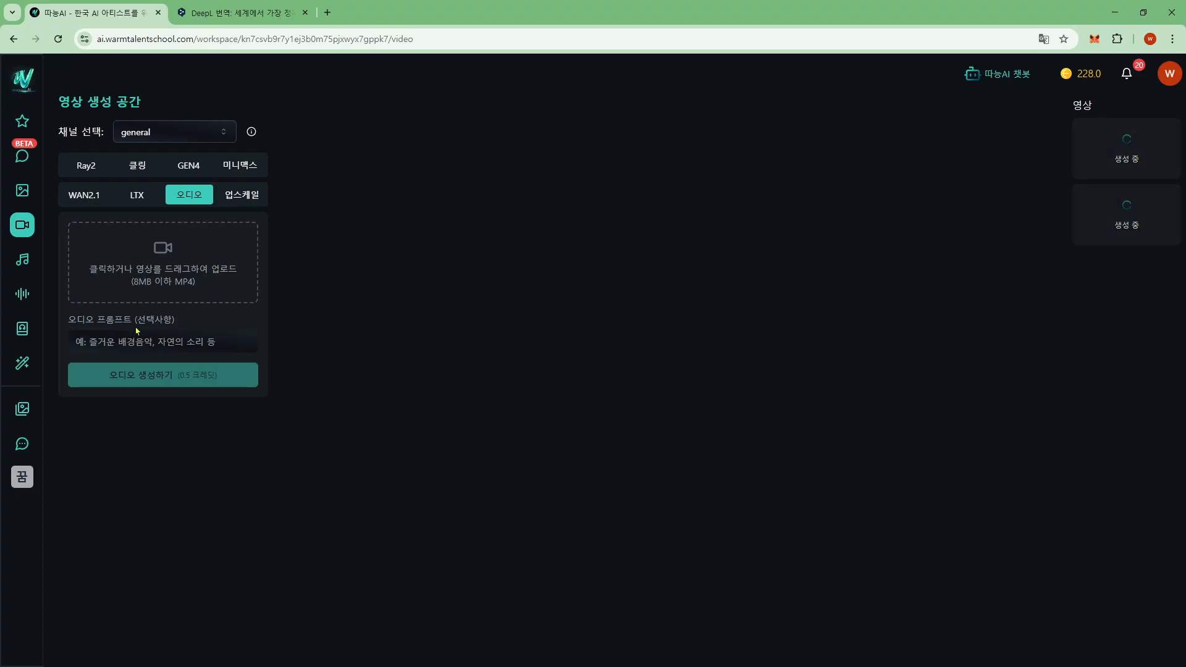
pyautogui.click(172, 342)
pyautogui.click(247, 196)
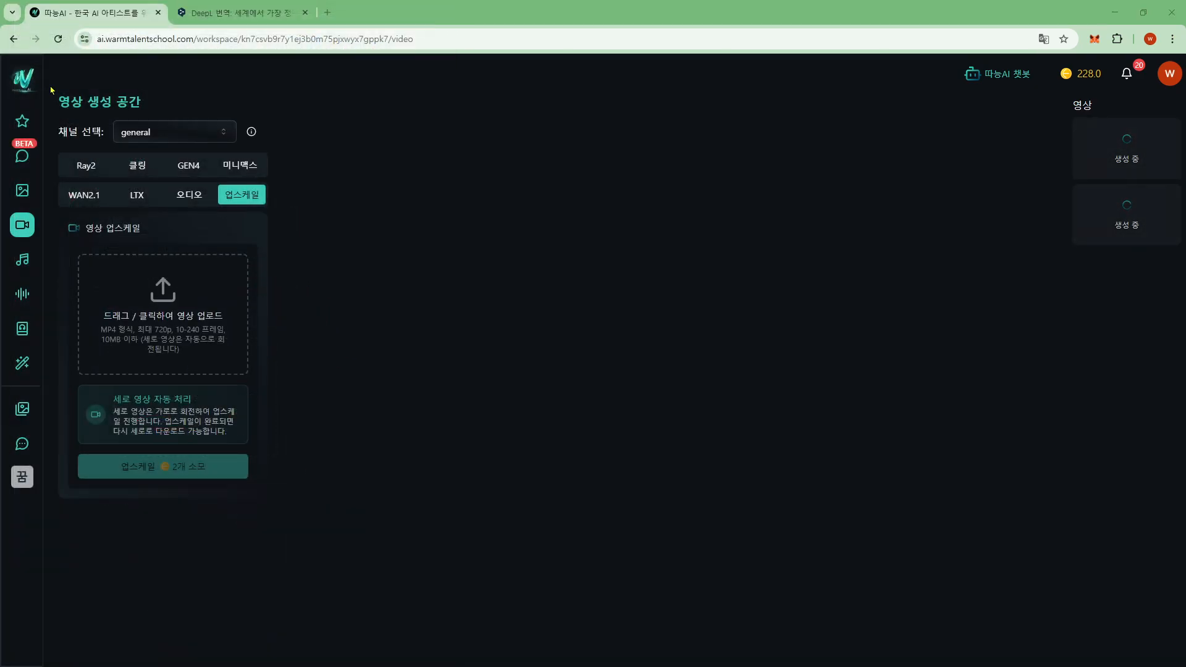
# Capture the 영상 업스케일 settings as a screenshot and mark 최대 720p, 10MB 이하 and the 세로 영상 자동 처리 note in red
pyautogui.press('super+shift+s')
pyautogui.moveTo(1, 47); pyautogui.dragTo(400, 517)
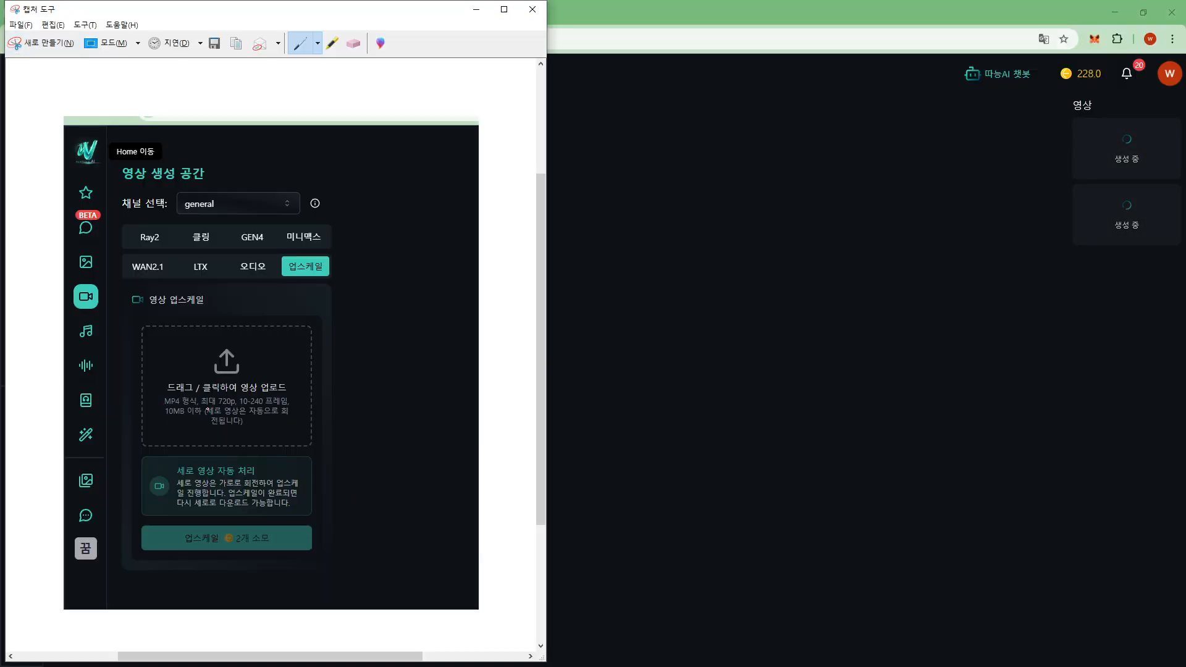
pyautogui.moveTo(197, 410)
pyautogui.mouseDown()
pyautogui.moveTo(252, 410)
pyautogui.moveTo(195, 395)
pyautogui.moveTo(197, 411)
pyautogui.moveTo(236, 398)
pyautogui.moveTo(276, 359)
pyautogui.mouseUp()
pyautogui.moveTo(166, 418); pyautogui.dragTo(196, 412)
pyautogui.moveTo(301, 451)
pyautogui.mouseDown()
pyautogui.moveTo(313, 482)
pyautogui.moveTo(290, 511)
pyautogui.moveTo(292, 459)
pyautogui.moveTo(317, 492)
pyautogui.moveTo(304, 514)
pyautogui.mouseUp()
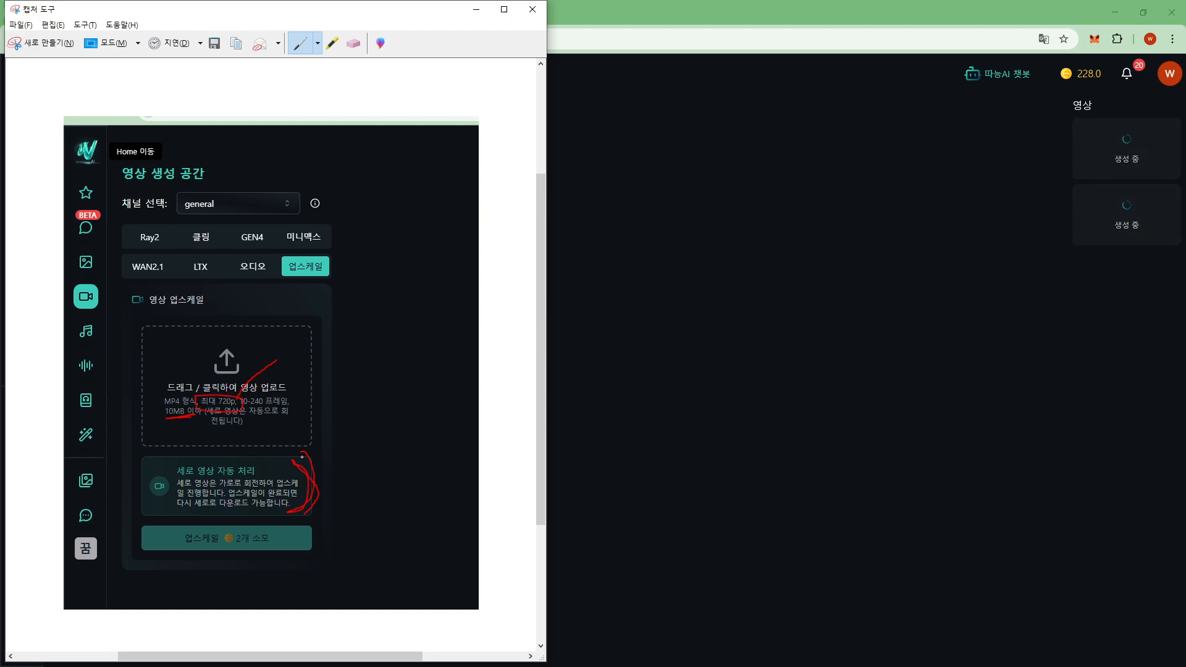
# Sketch an upright and a horizontal rectangle beside the captured settings to illustrate vertical-video rotation, then return to the workspace
pyautogui.moveTo(357, 347)
pyautogui.mouseDown()
pyautogui.moveTo(351, 428)
pyautogui.moveTo(376, 348)
pyautogui.moveTo(370, 426)
pyautogui.moveTo(352, 428)
pyautogui.moveTo(354, 472)
pyautogui.moveTo(424, 473)
pyautogui.moveTo(437, 453)
pyautogui.moveTo(358, 445)
pyautogui.mouseUp()
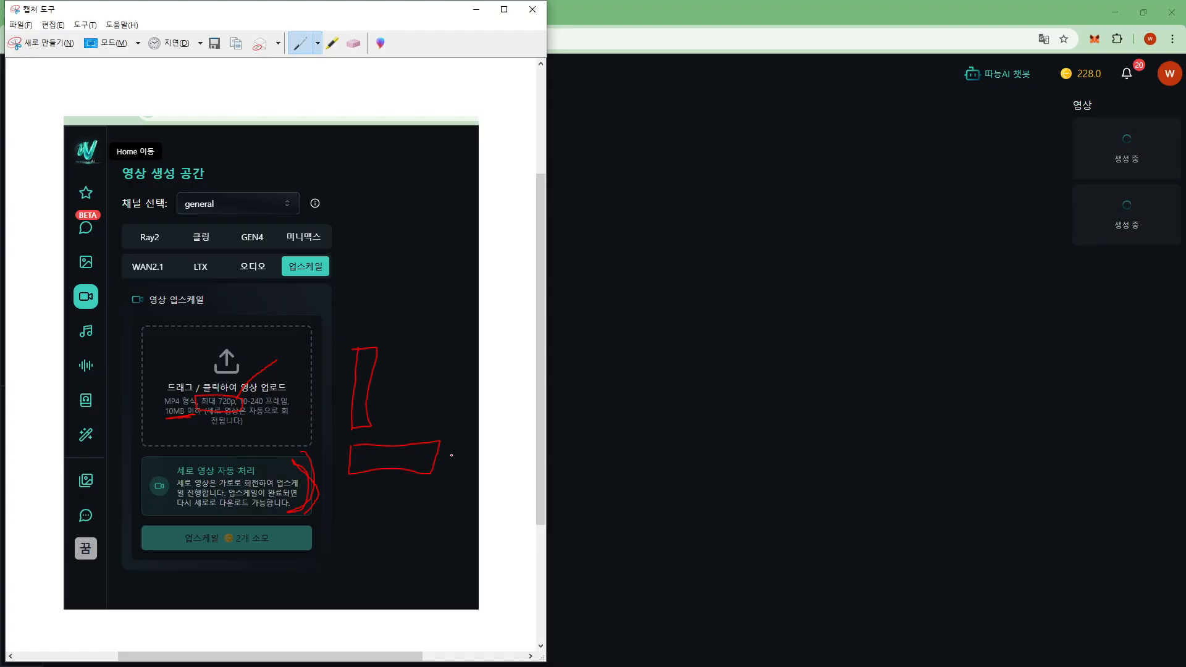
pyautogui.moveTo(452, 455)
pyautogui.mouseDown()
pyautogui.moveTo(433, 411)
pyautogui.moveTo(389, 397)
pyautogui.moveTo(400, 435)
pyautogui.mouseUp()
pyautogui.click(646, 395)
# Check the two clips in the 미니맥스 video list
pyautogui.click(83, 168)
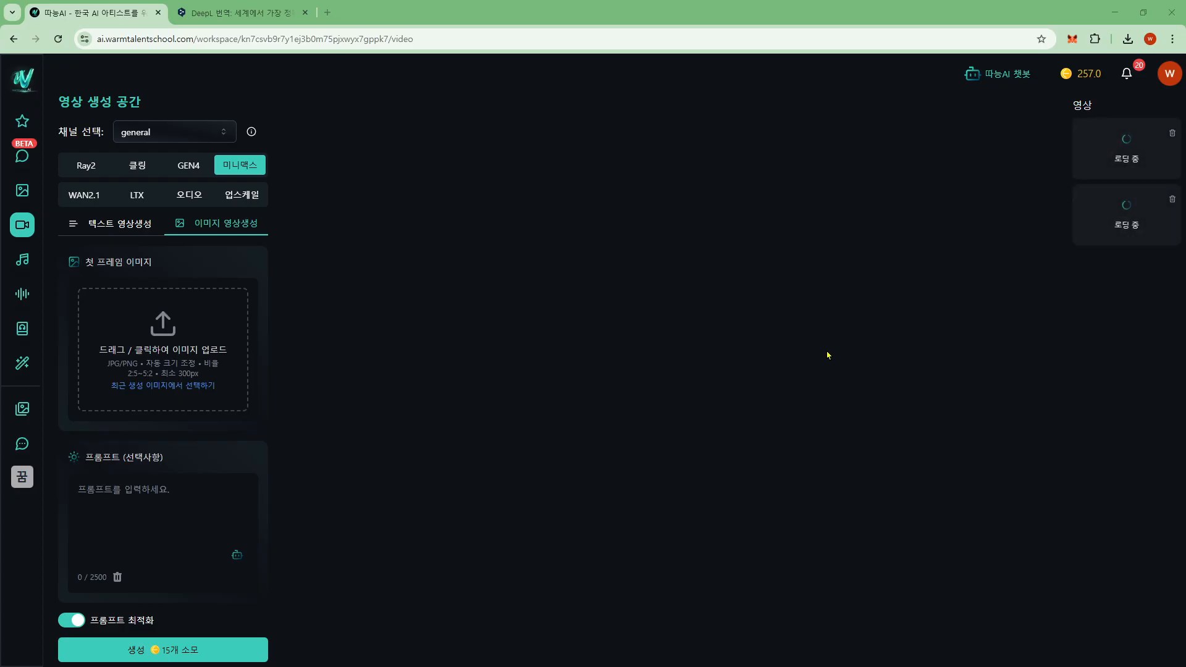
pyautogui.click(111, 224)
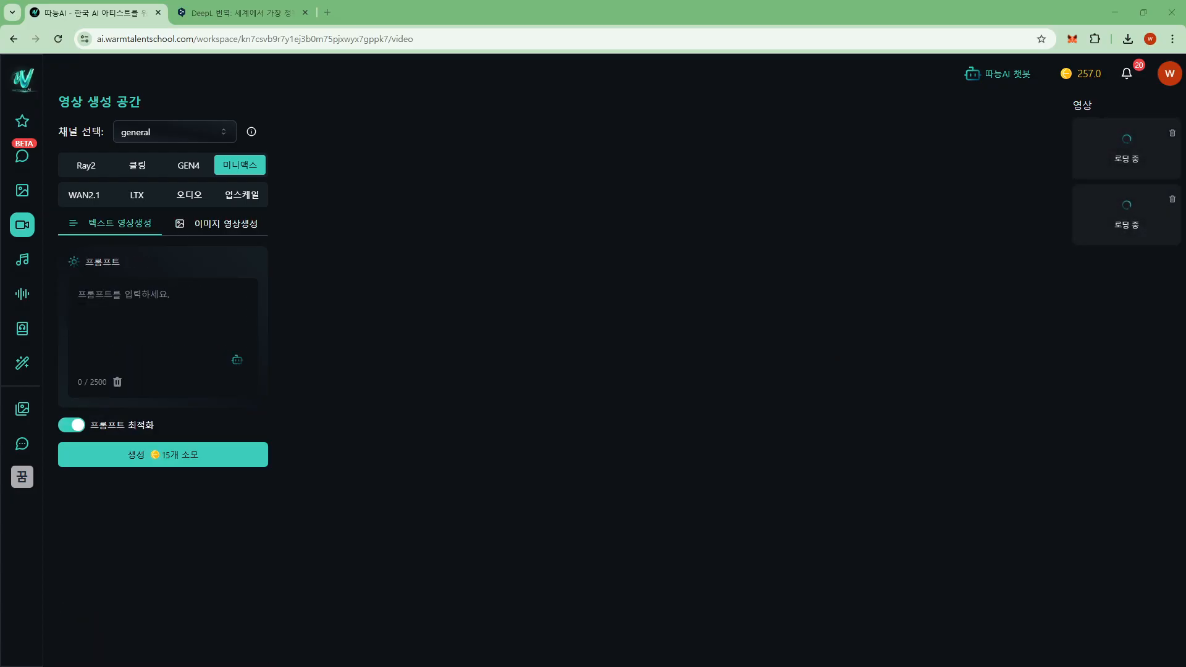
pyautogui.click(1100, 163)
pyautogui.click(1108, 224)
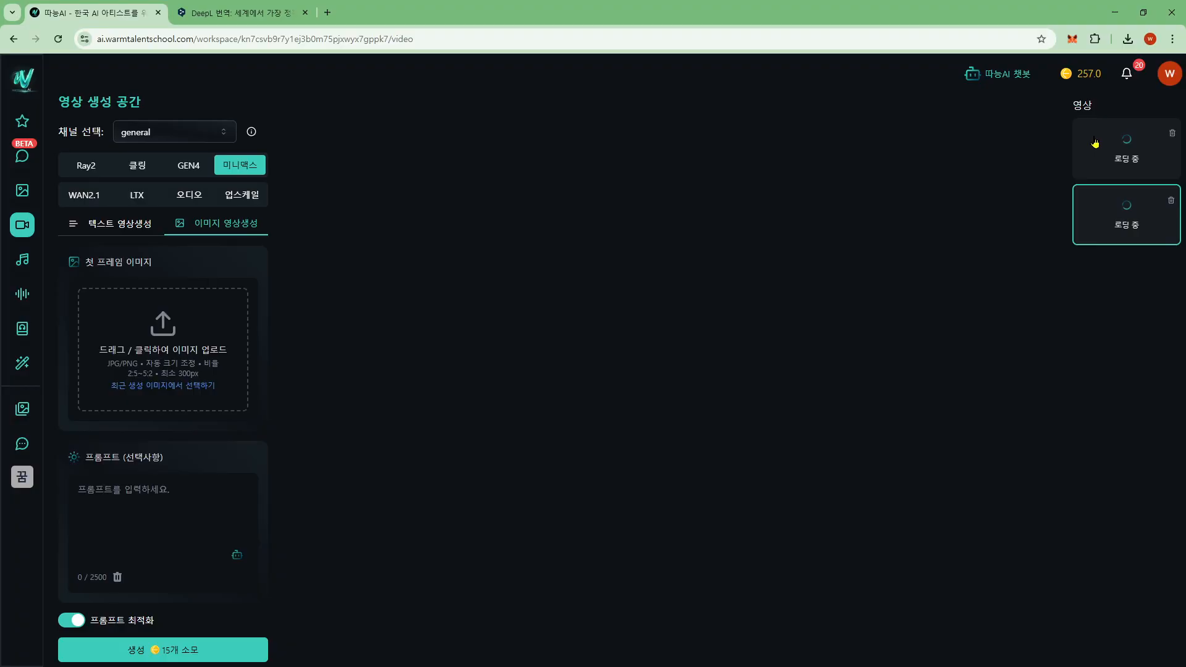
pyautogui.doubleClick(1020, 142)
pyautogui.click(975, 206)
# Open WAN2.1 and view the generated 웃음보 터뜨리기 clip together with its audio and download options
pyautogui.click(88, 206)
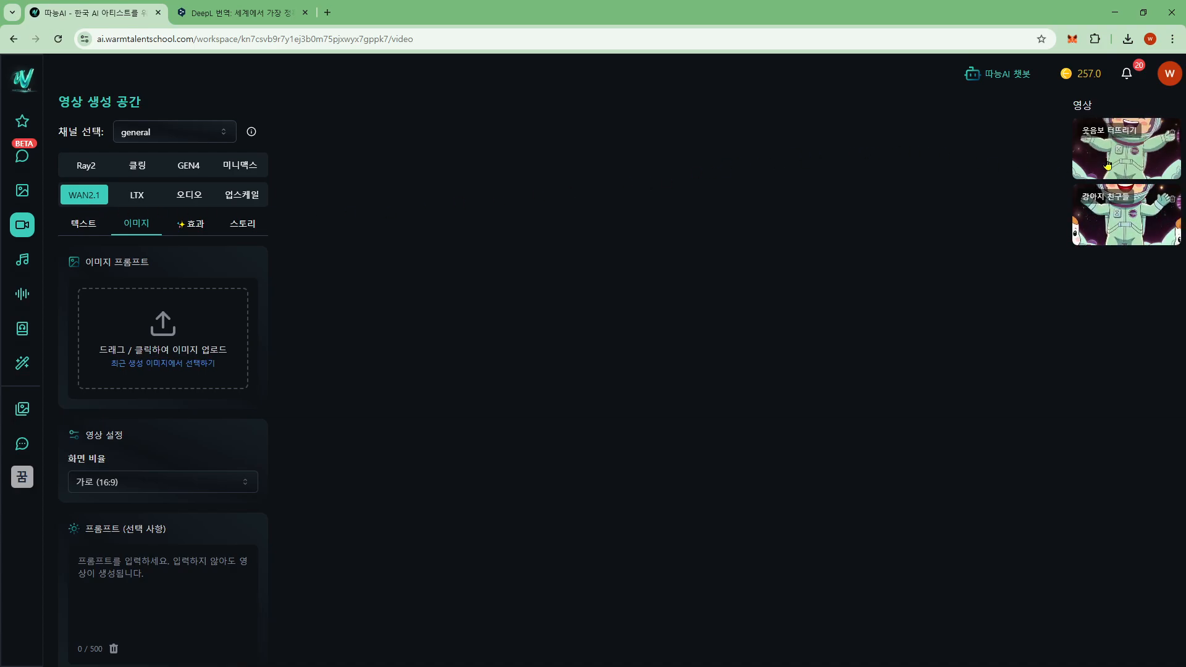
pyautogui.click(1107, 165)
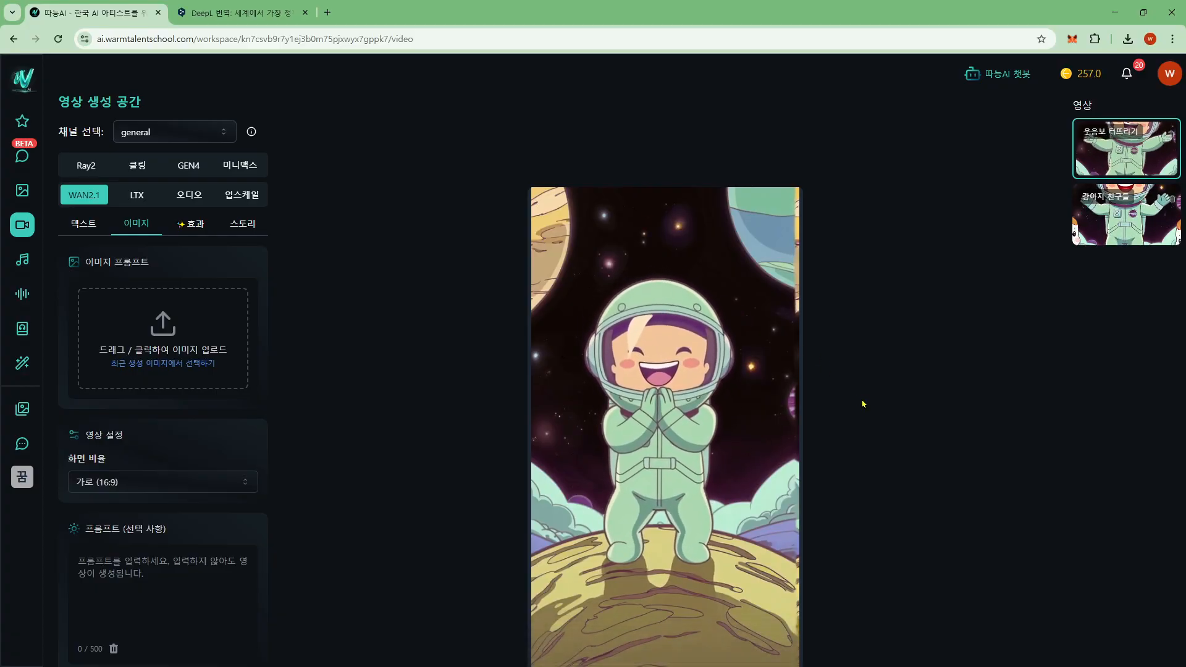
pyautogui.scroll(-1, 863, 404)
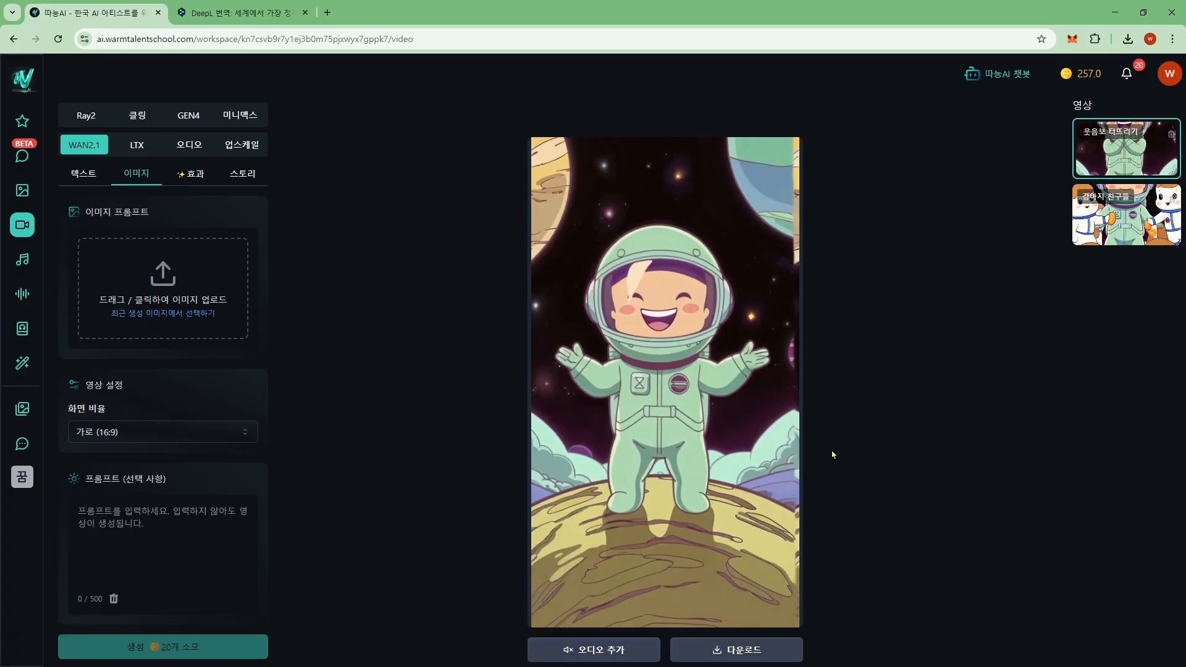
# Generate audio for the 웃음보 터뜨리기 clip with the prompt "아이들 밝게 웃는 소리", then play and download the clip
pyautogui.click(610, 651)
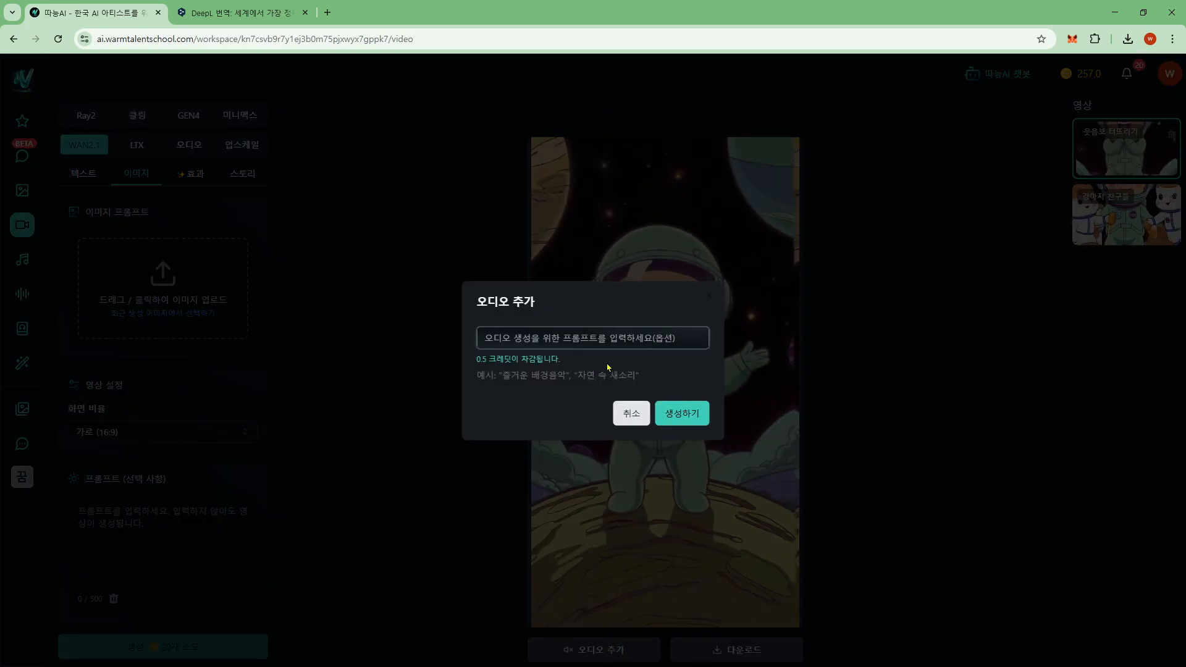
pyautogui.write('아이돌')
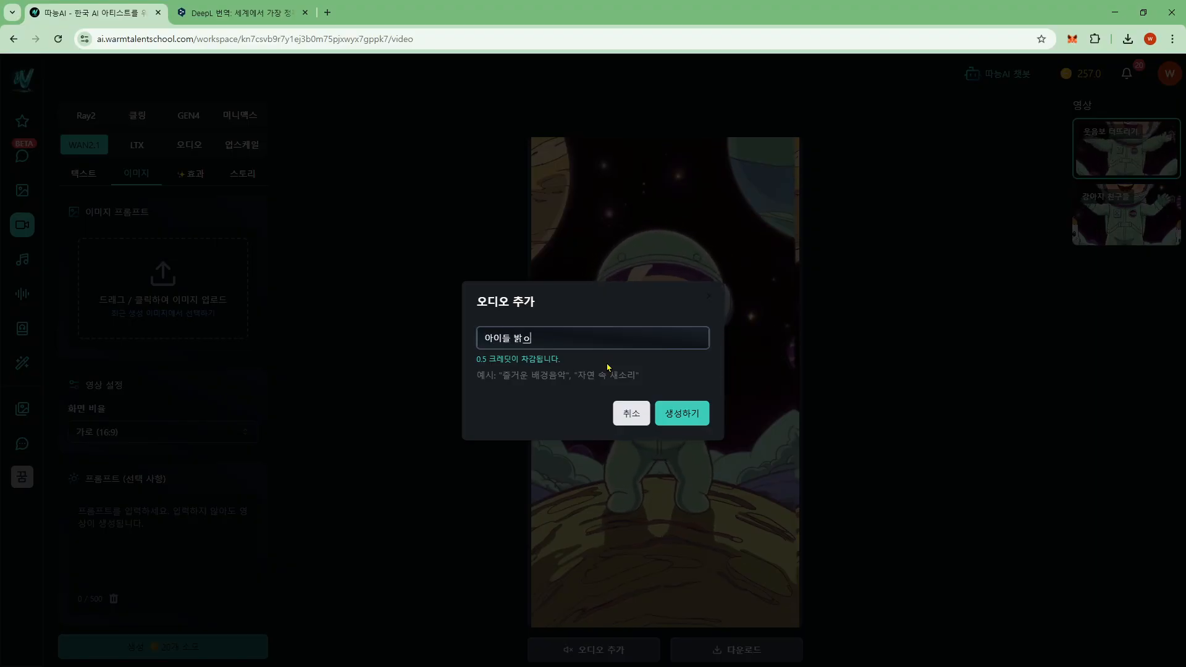
pyautogui.write('게 웃는ㄴ')
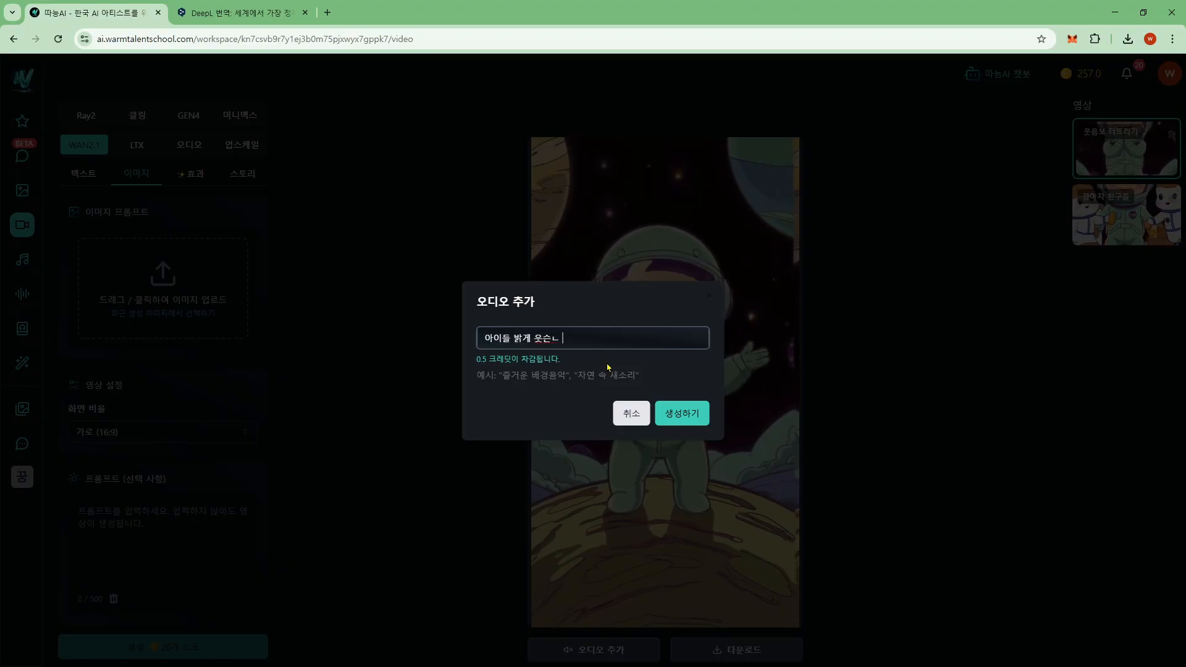
pyautogui.press('BackSpace')
pyautogui.press('BackSpace')
pyautogui.write('소리')
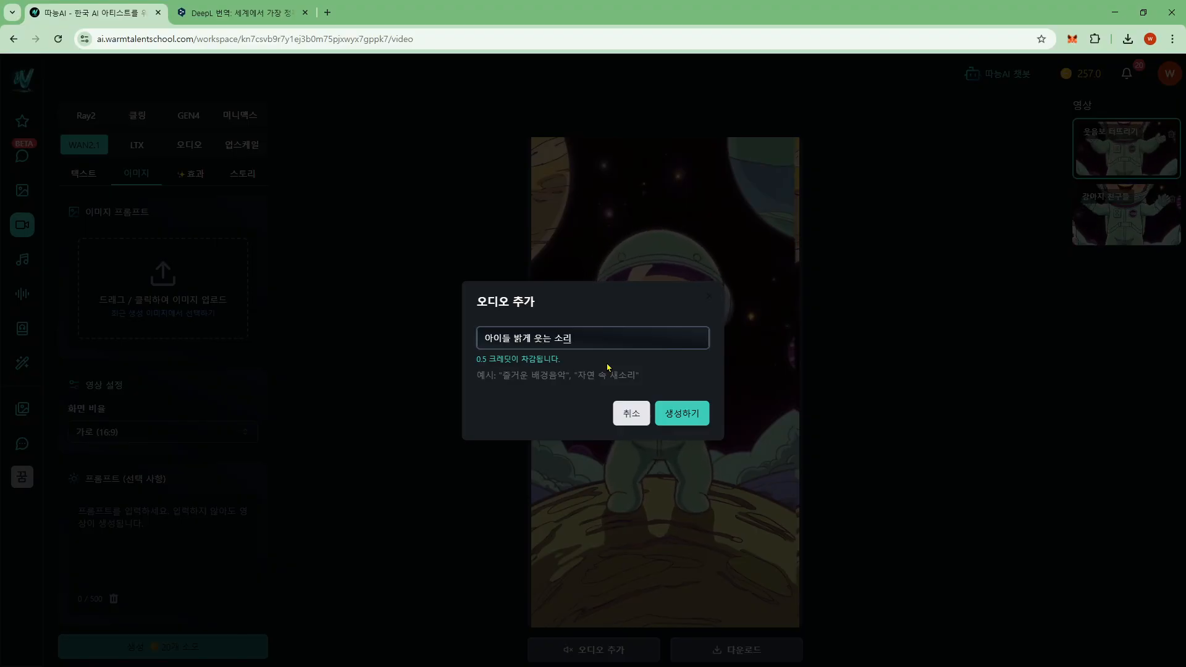
pyautogui.click(695, 414)
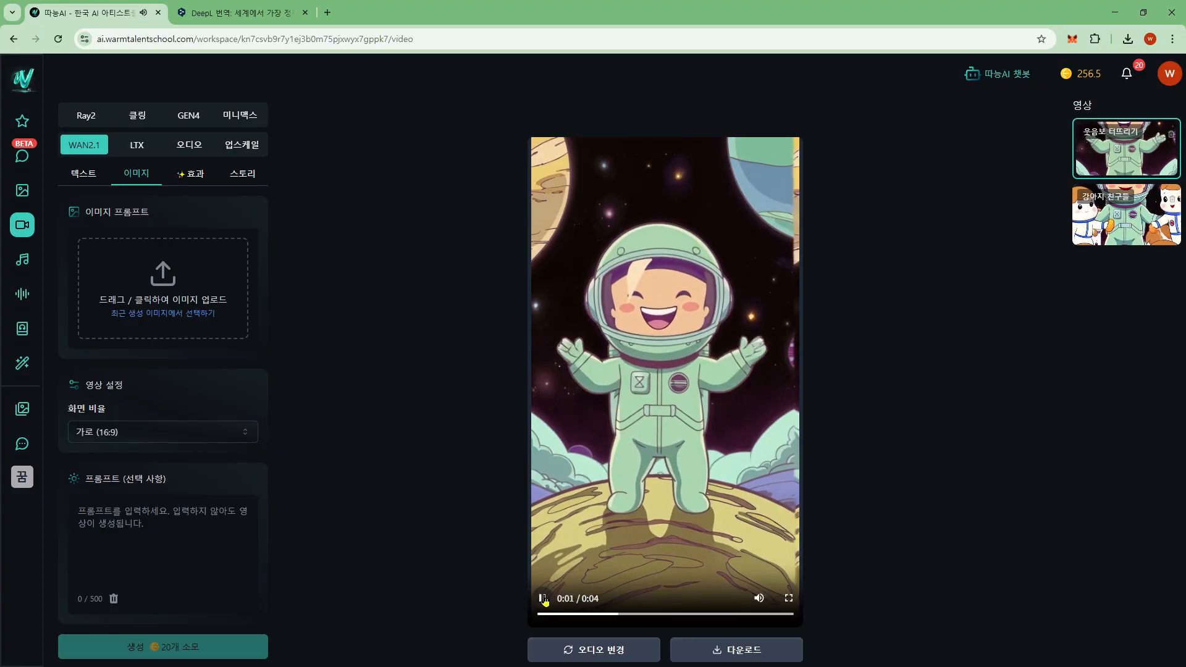
pyautogui.click(543, 599)
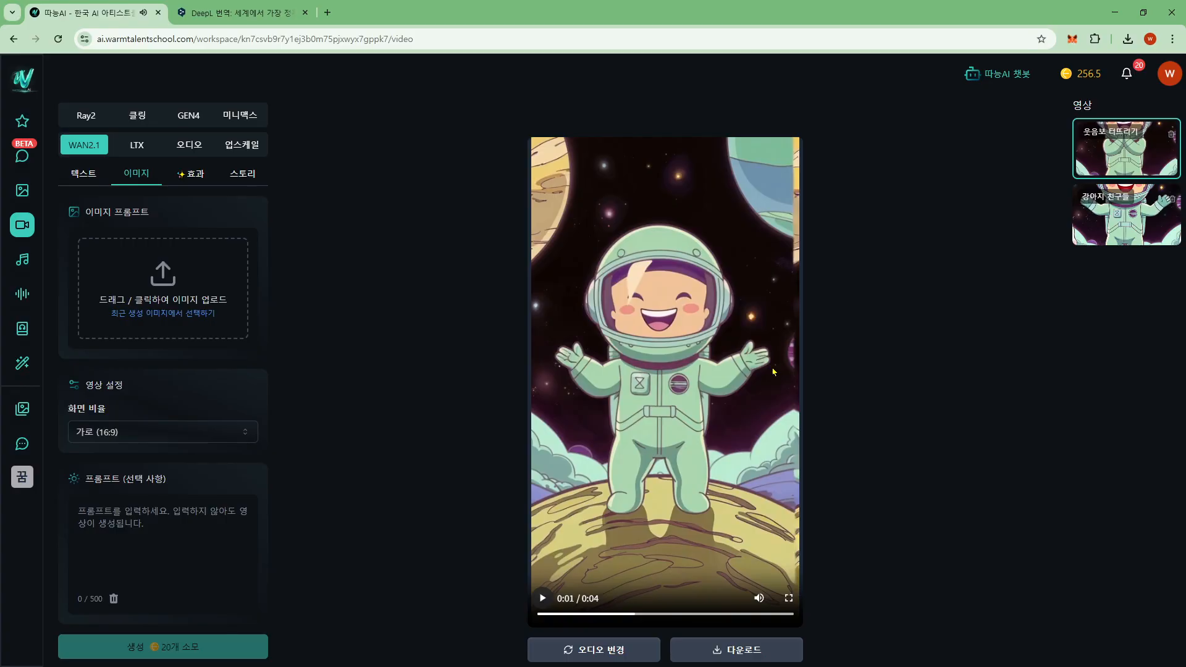
pyautogui.click(738, 649)
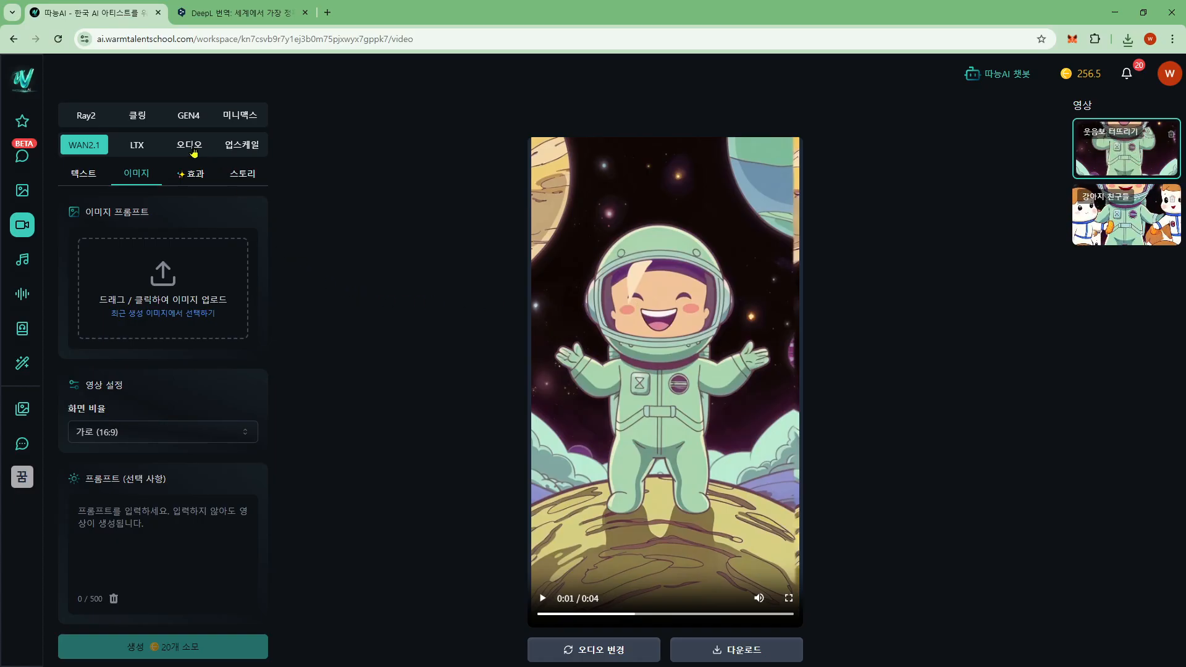
# Open the GEN4 clip of the child sitting on the crescent moon and download it
pyautogui.click(229, 121)
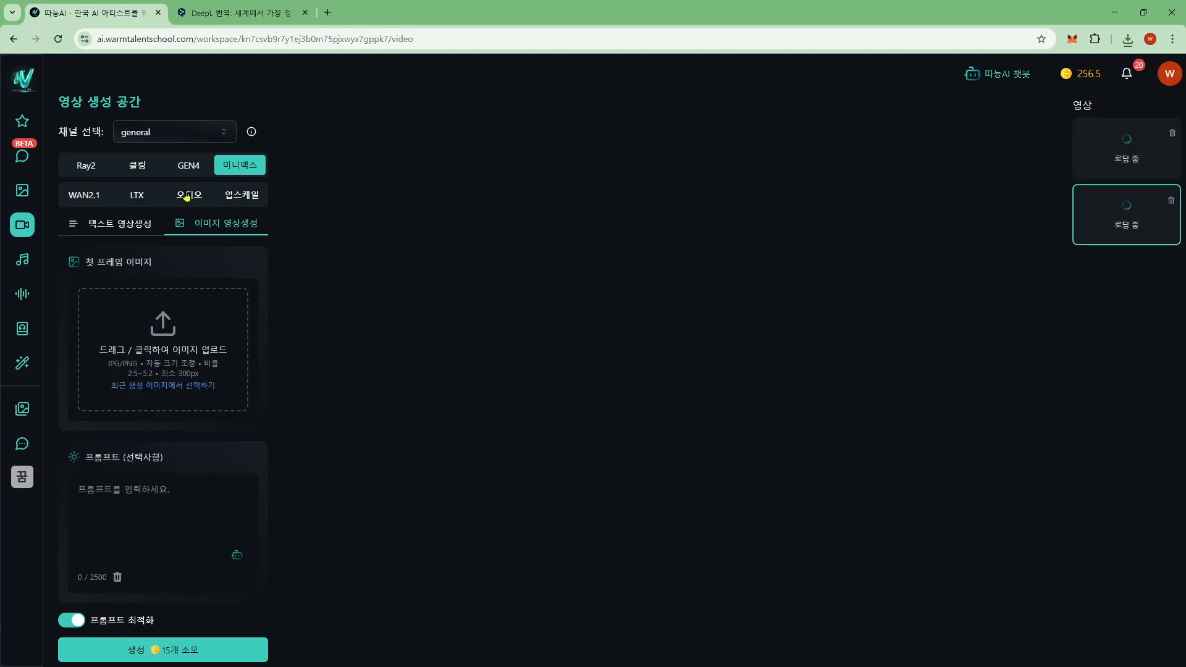
pyautogui.click(188, 168)
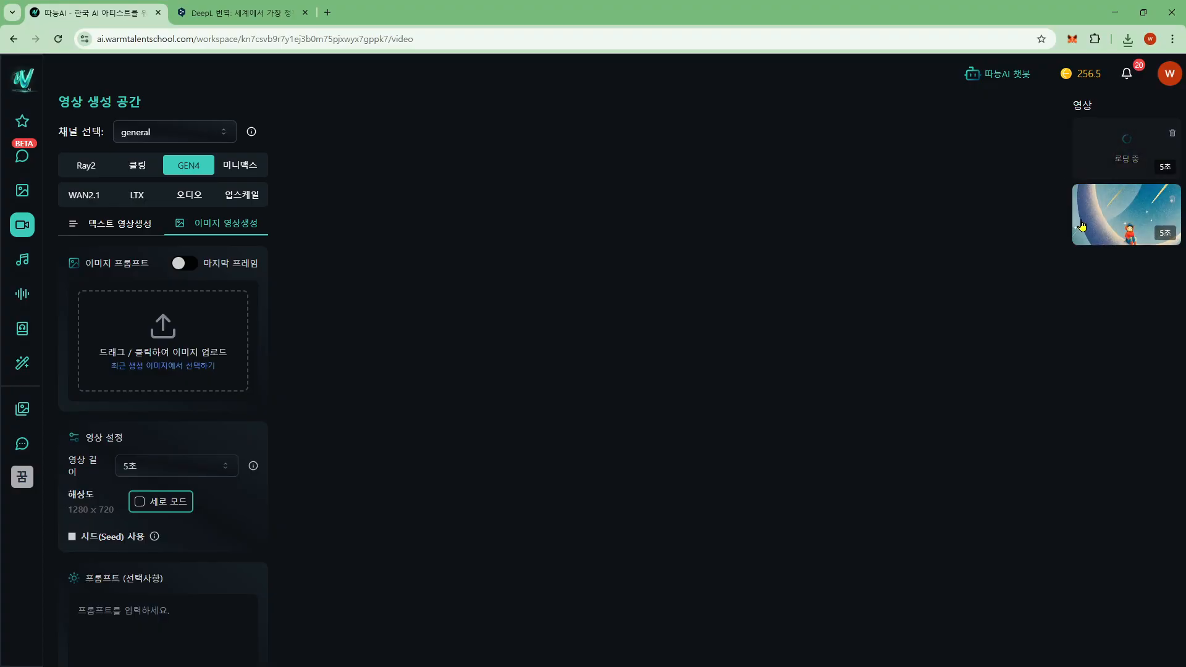
pyautogui.click(1081, 229)
pyautogui.scroll(-3, 741, 432)
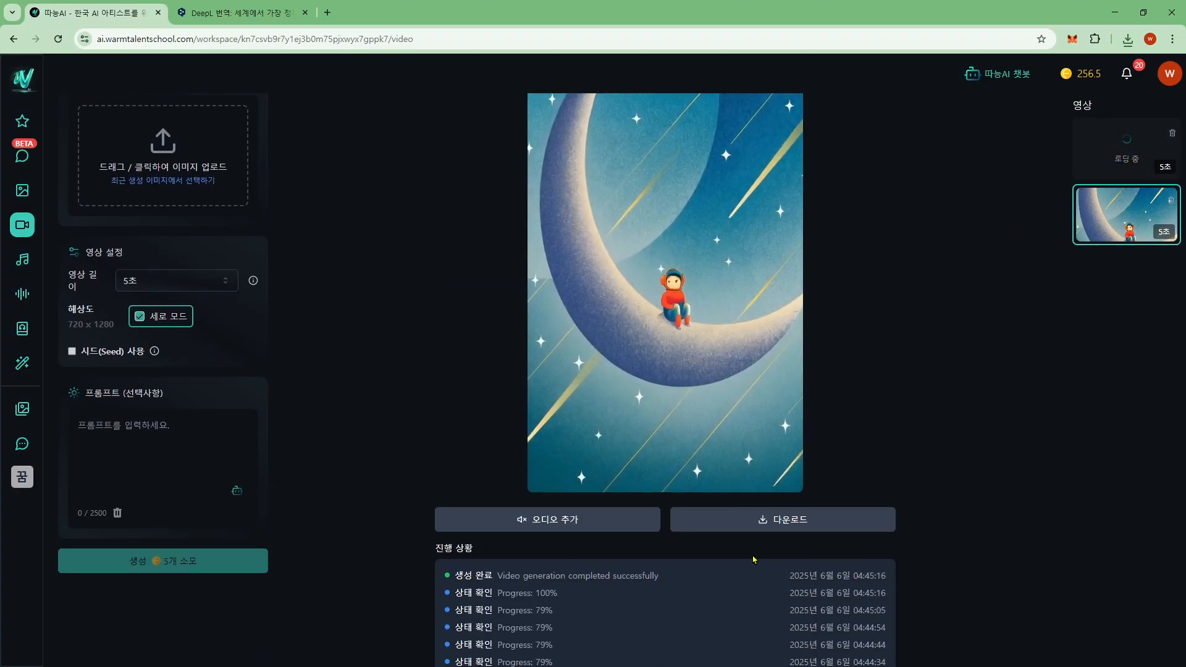
pyautogui.click(745, 522)
# Load video_2025-06-05.mp4 into the 오디오 tool and generate its audio without a prompt
pyautogui.scroll(3, 842, 410)
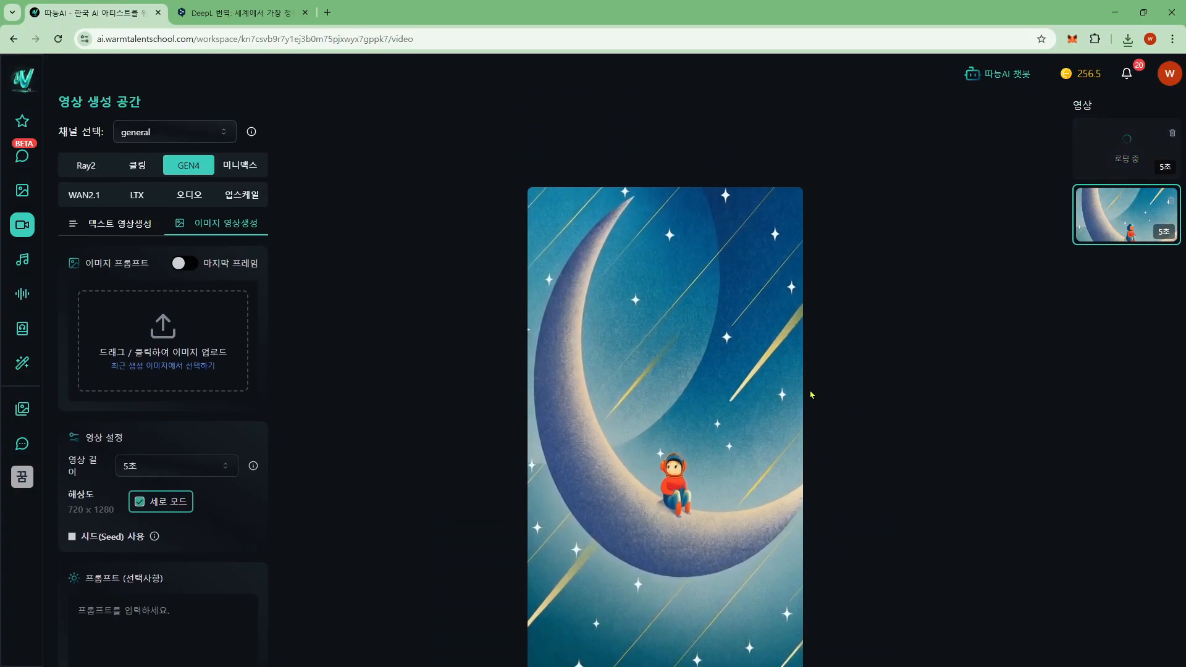
pyautogui.click(192, 196)
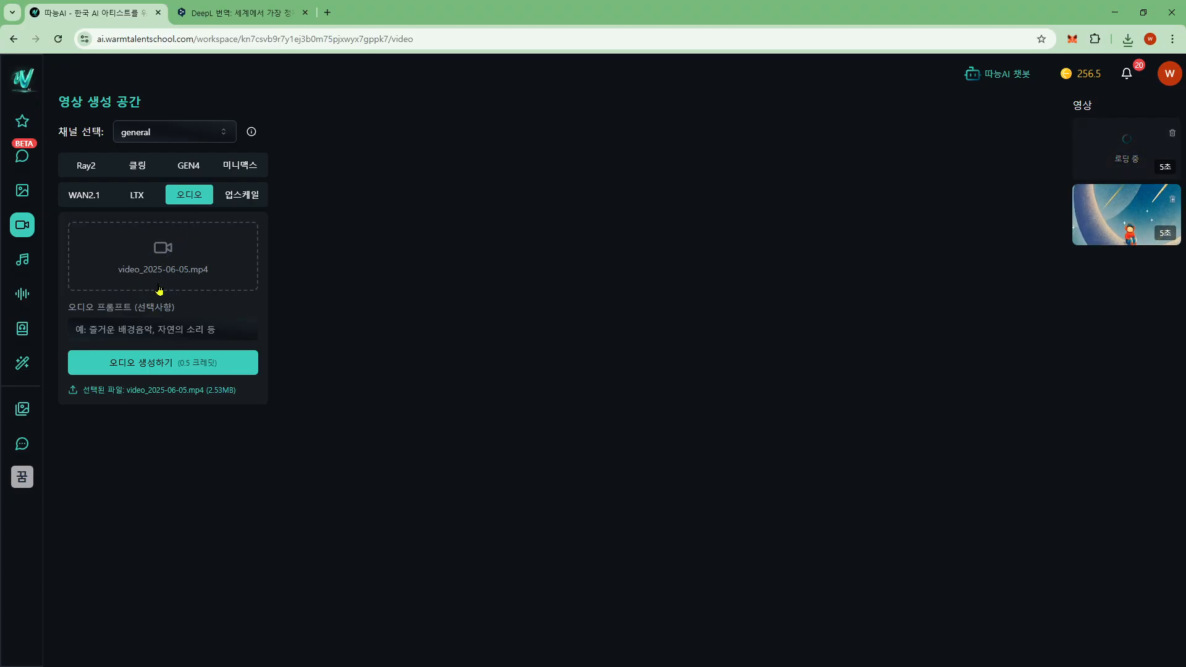
pyautogui.click(176, 365)
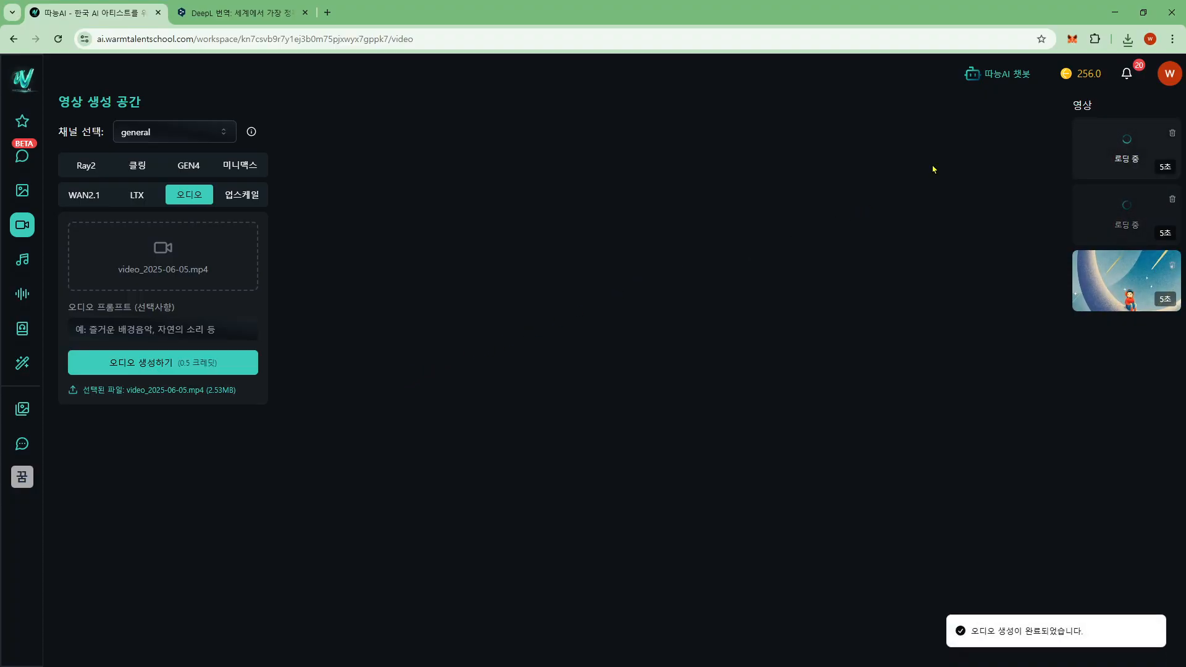
# Play the newly generated crescent moon clip with audio and check its 오디오 변경 prompt dialog without generating new audio
pyautogui.click(1100, 156)
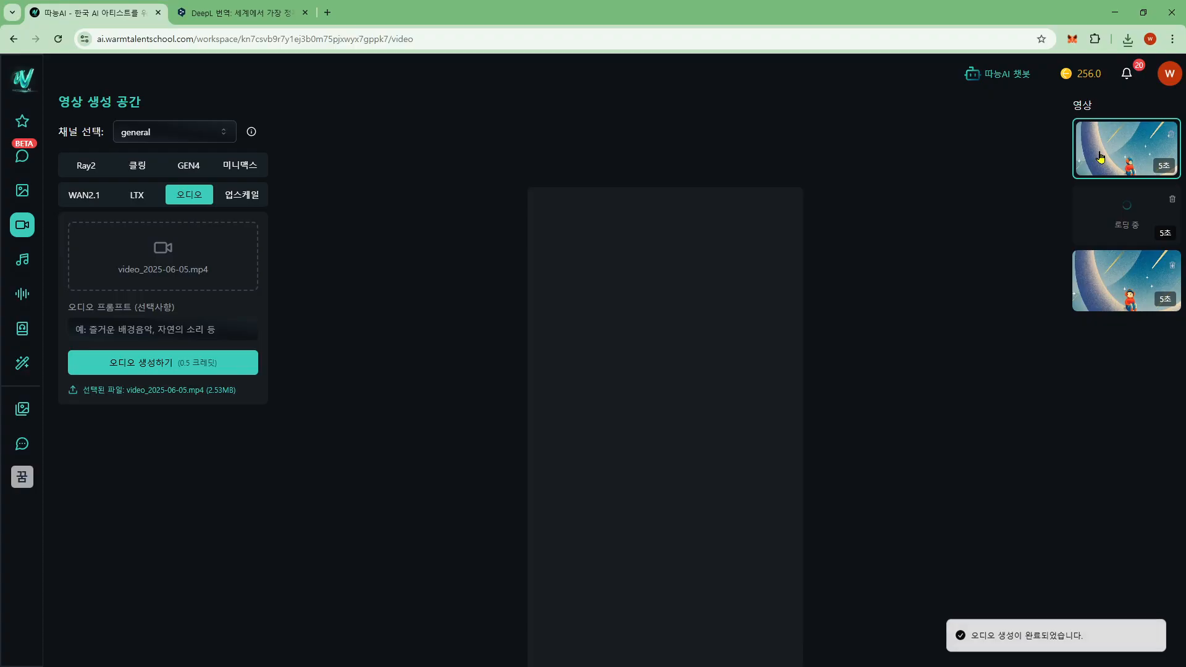
pyautogui.scroll(-1, 813, 407)
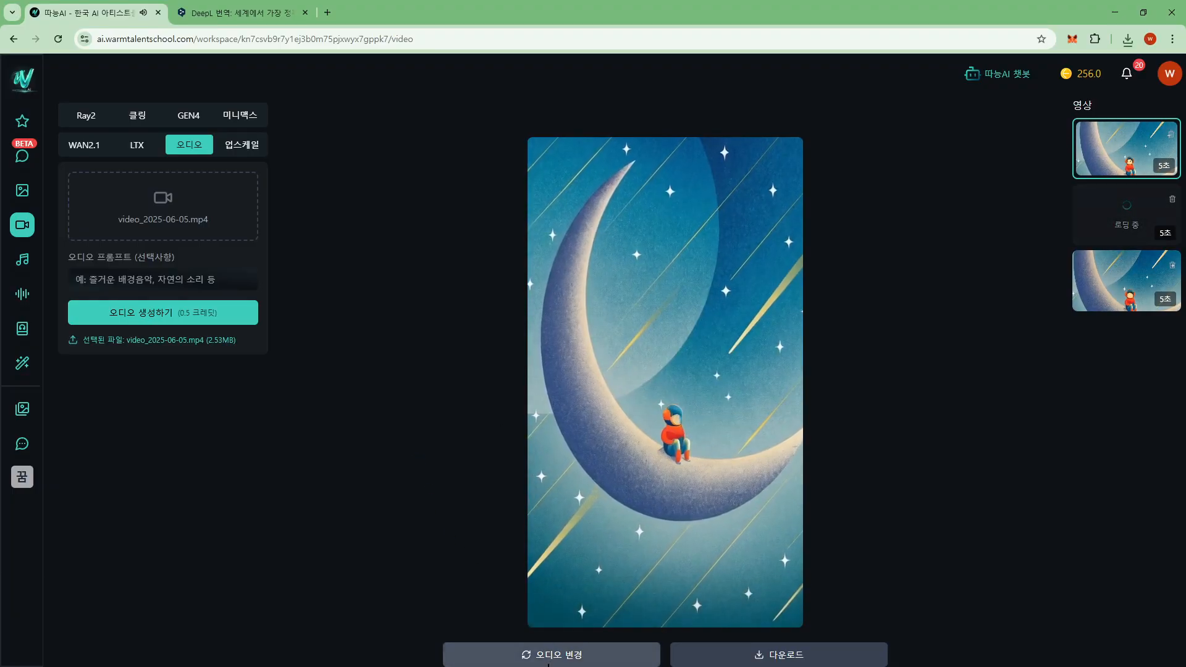
pyautogui.click(548, 660)
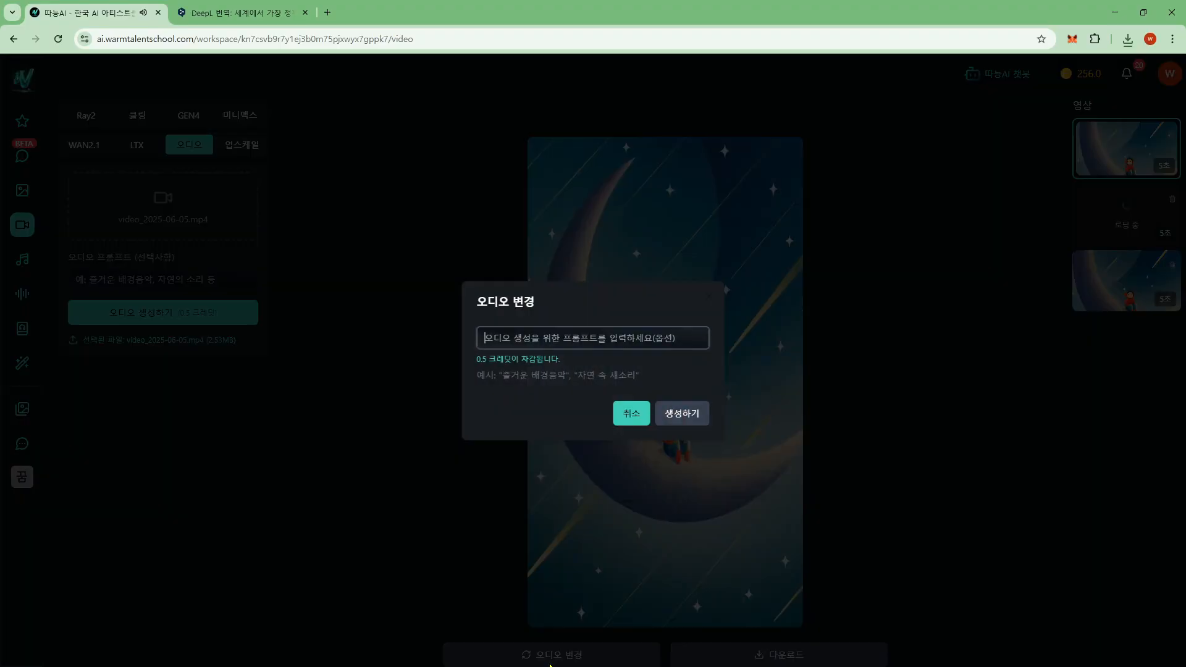
pyautogui.click(632, 414)
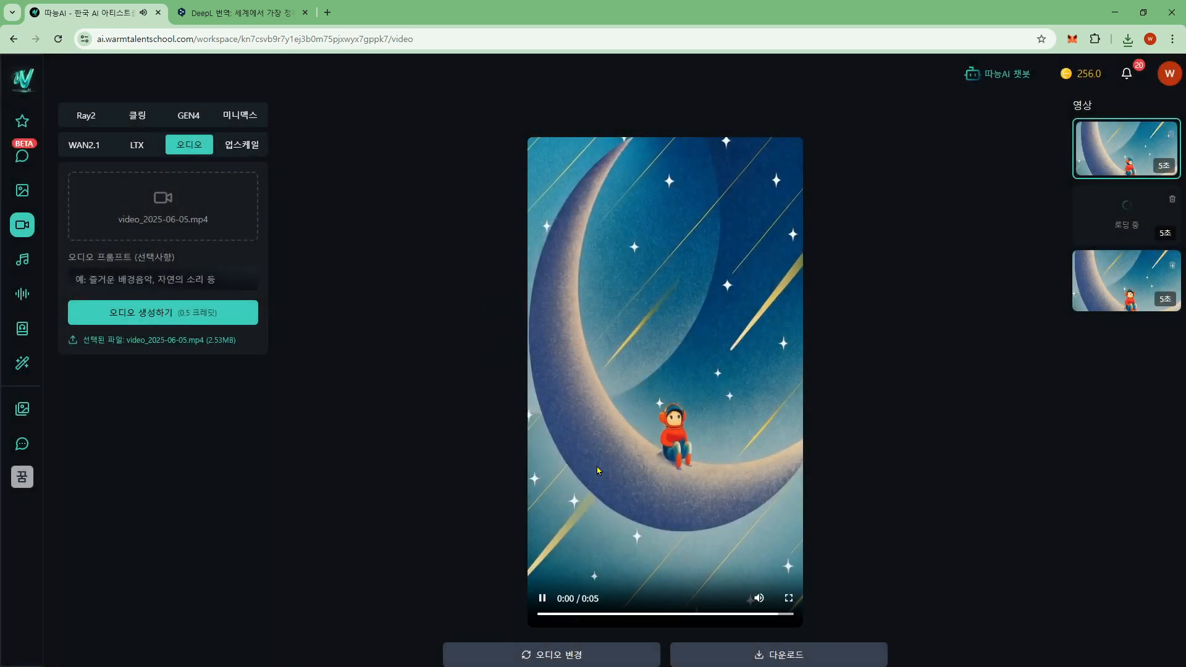
# Load the vertical astronaut clip into the 업스케일 tool and start upscaling it
pyautogui.click(255, 155)
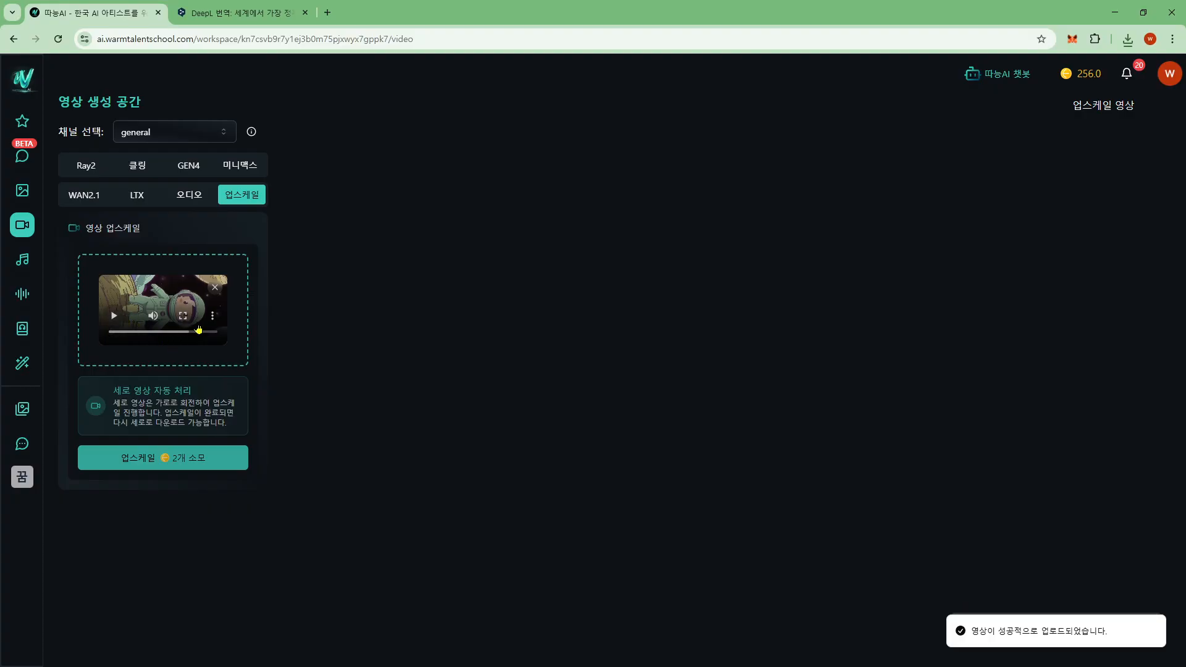
pyautogui.click(182, 469)
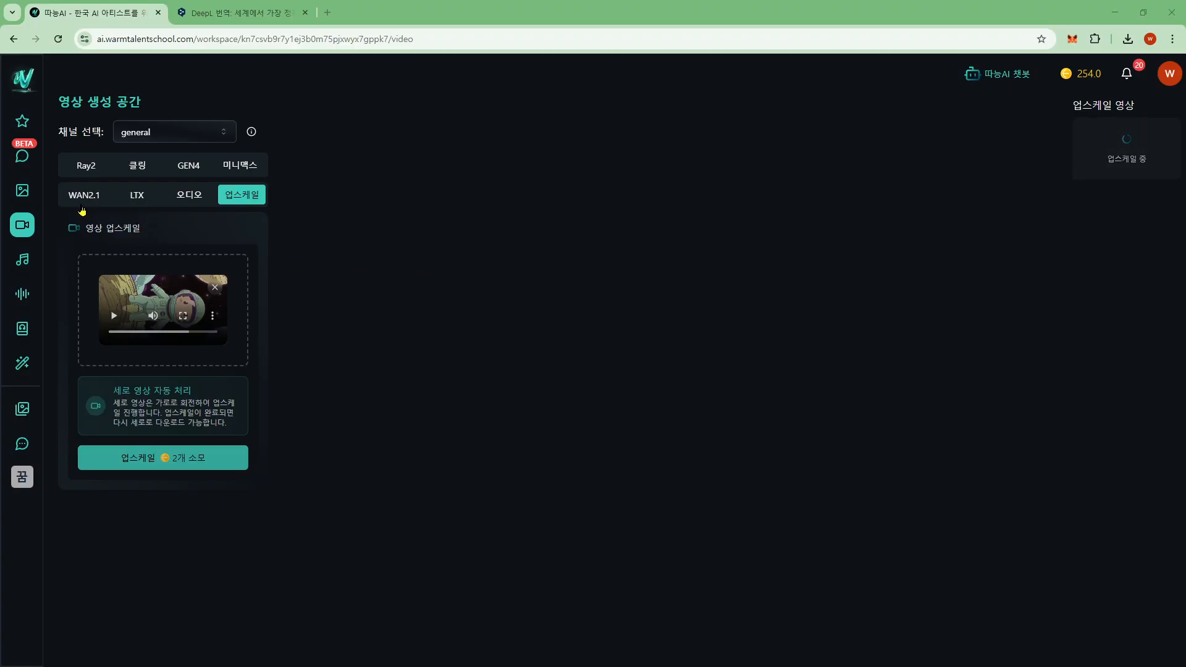
# Review the Ray2, GEN4, 미니맥스, WAN2.1 and 오디오 workspaces and return to the 업스케일 results
pyautogui.click(79, 172)
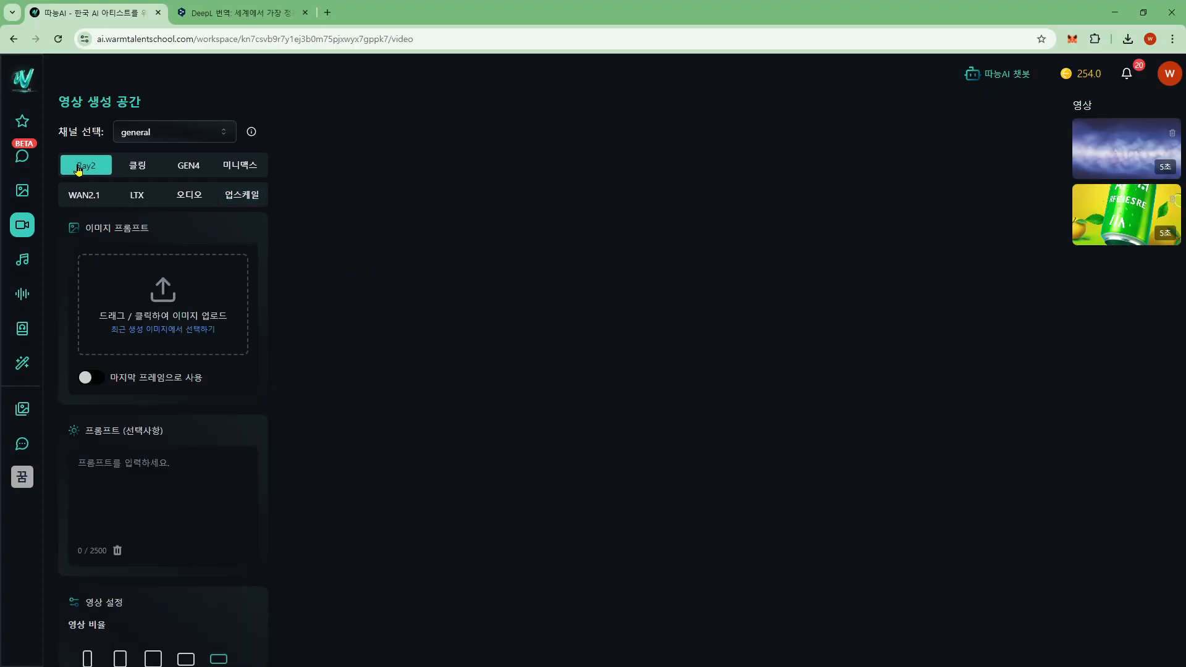
pyautogui.click(187, 171)
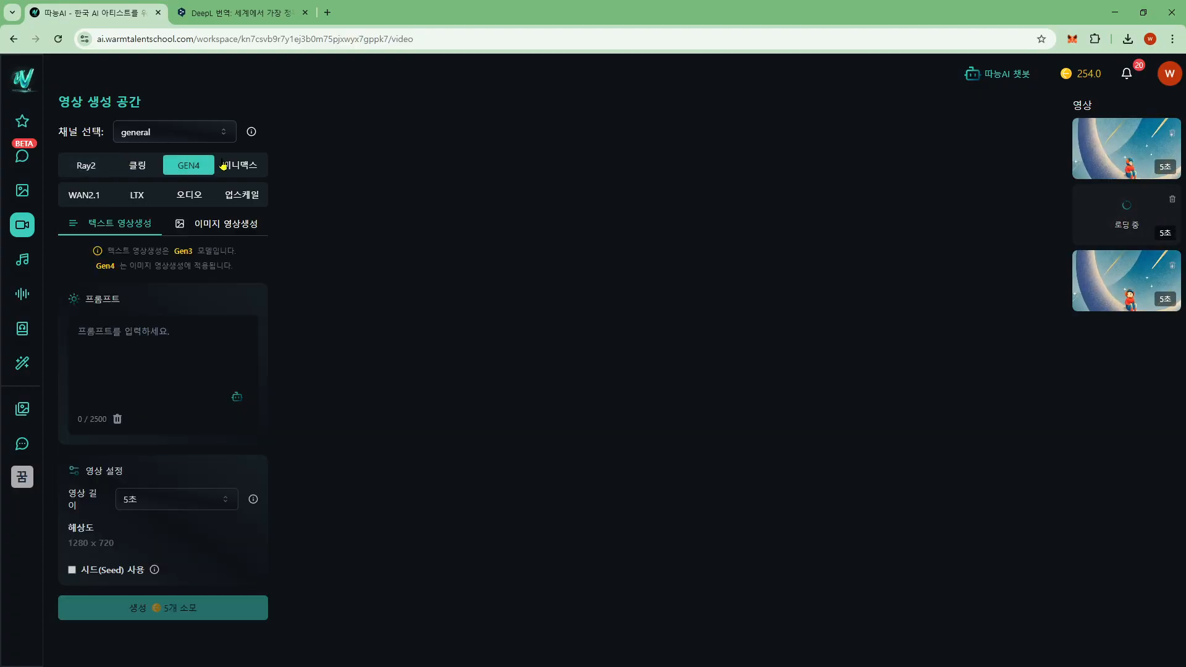
pyautogui.click(250, 174)
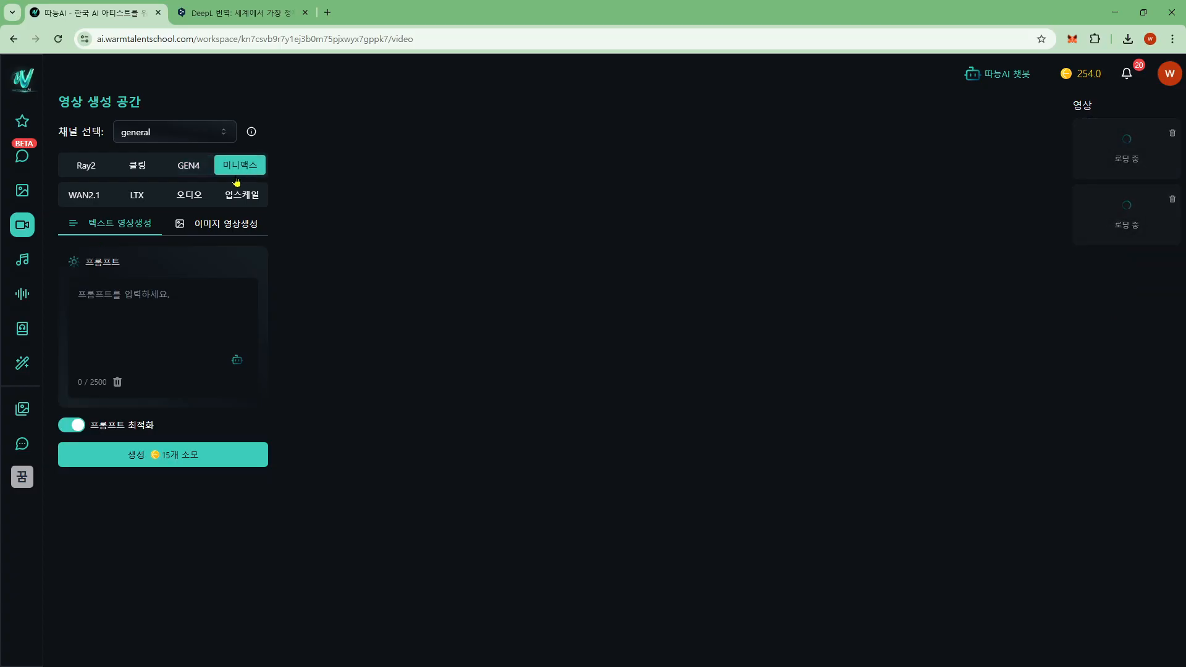
pyautogui.click(86, 201)
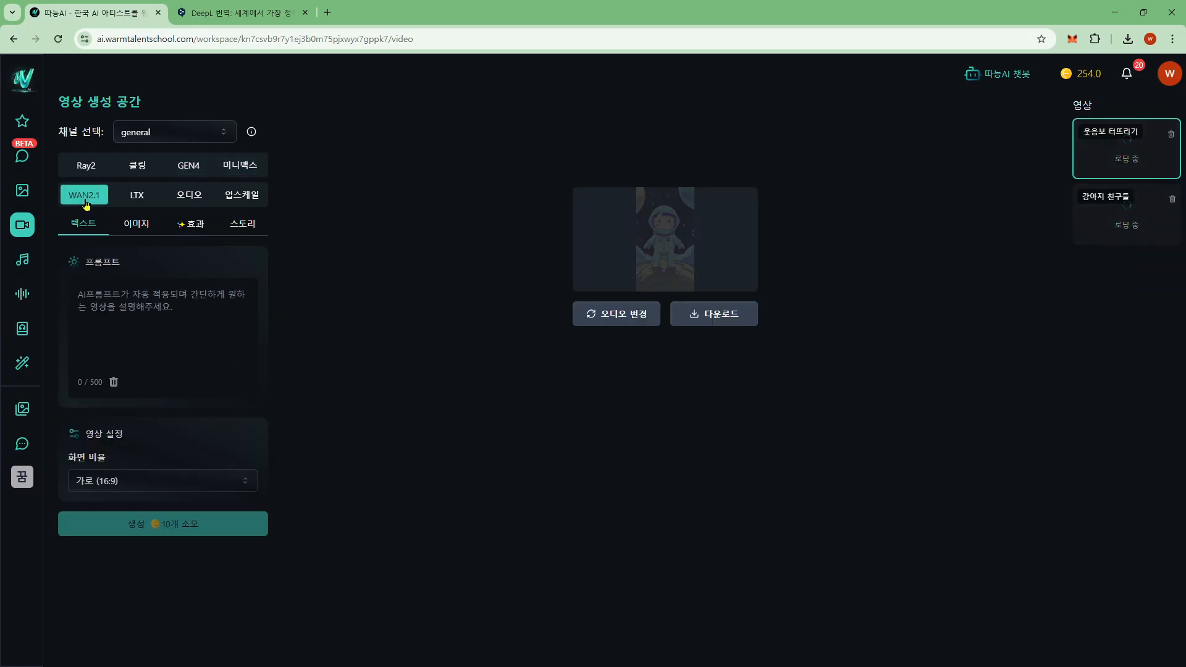
pyautogui.click(190, 198)
pyautogui.click(233, 198)
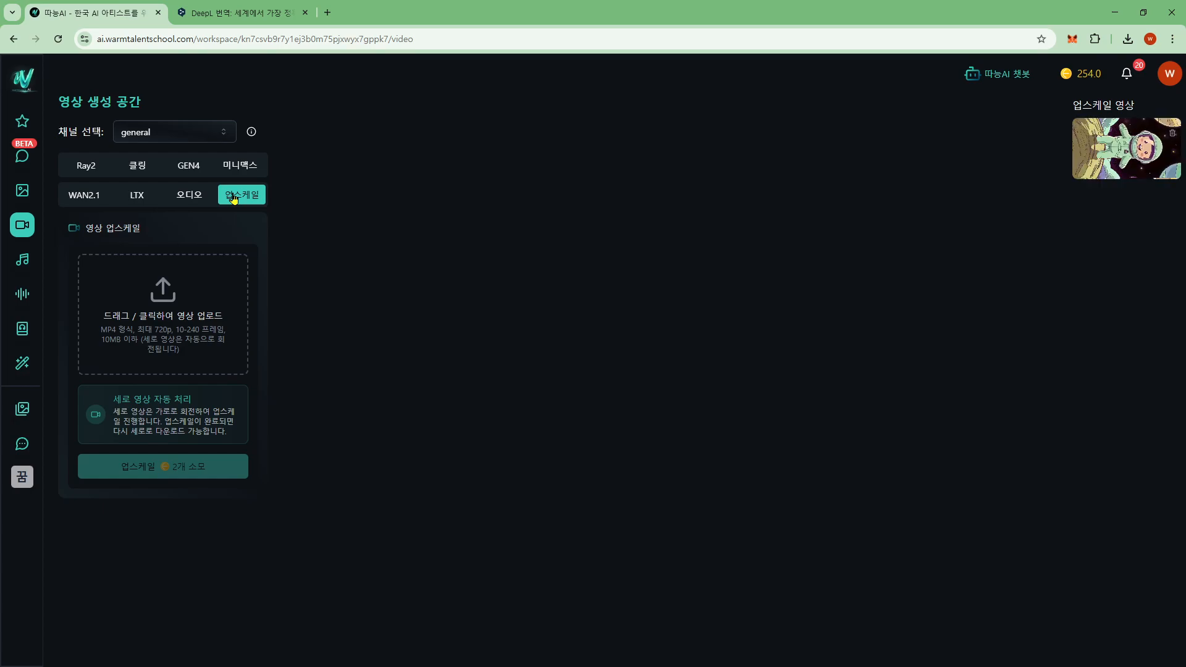
# Open the upscaled astronaut clip and download it both as is and rotated back to vertical
pyautogui.click(1100, 150)
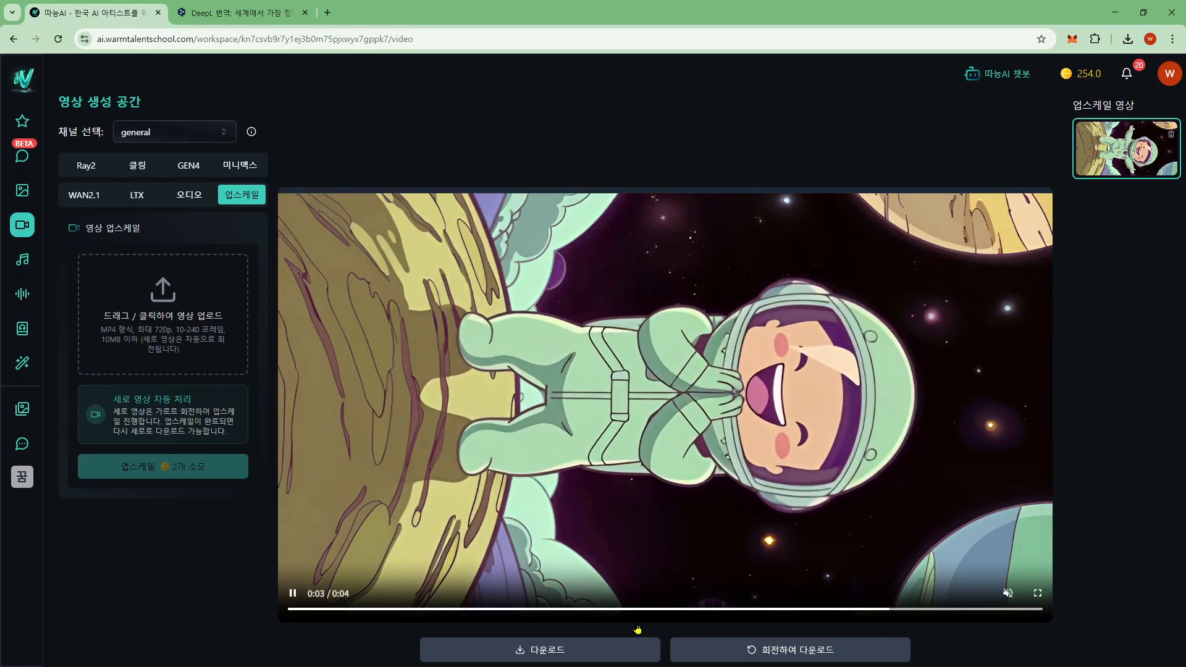
pyautogui.click(545, 652)
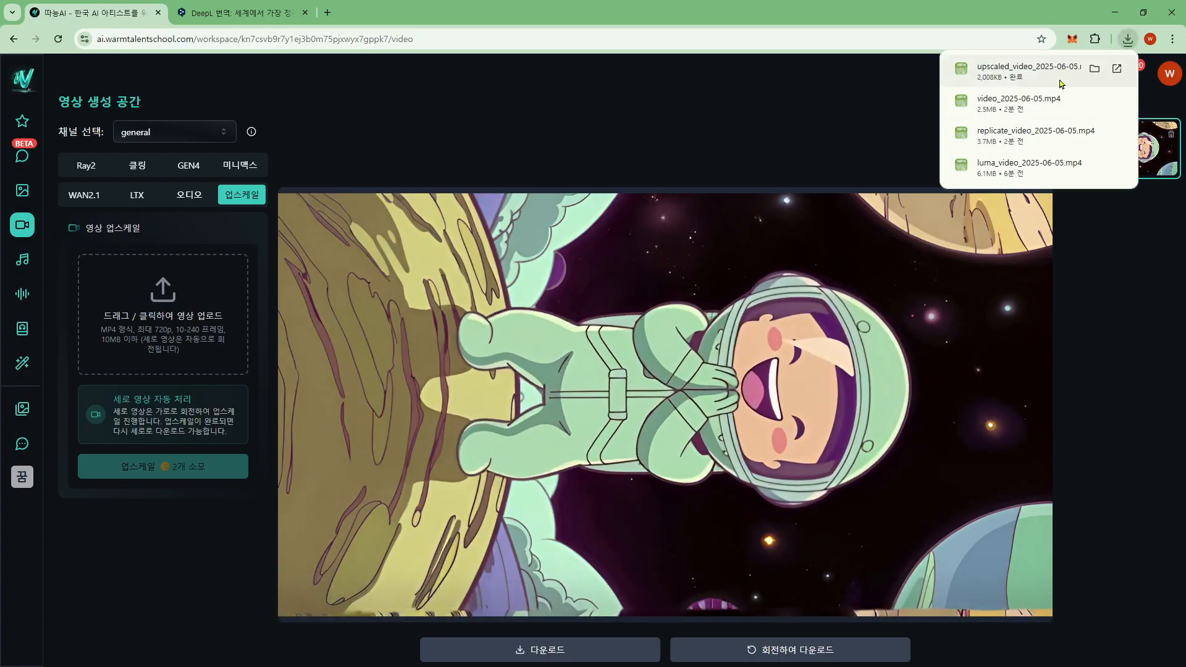
pyautogui.click(781, 659)
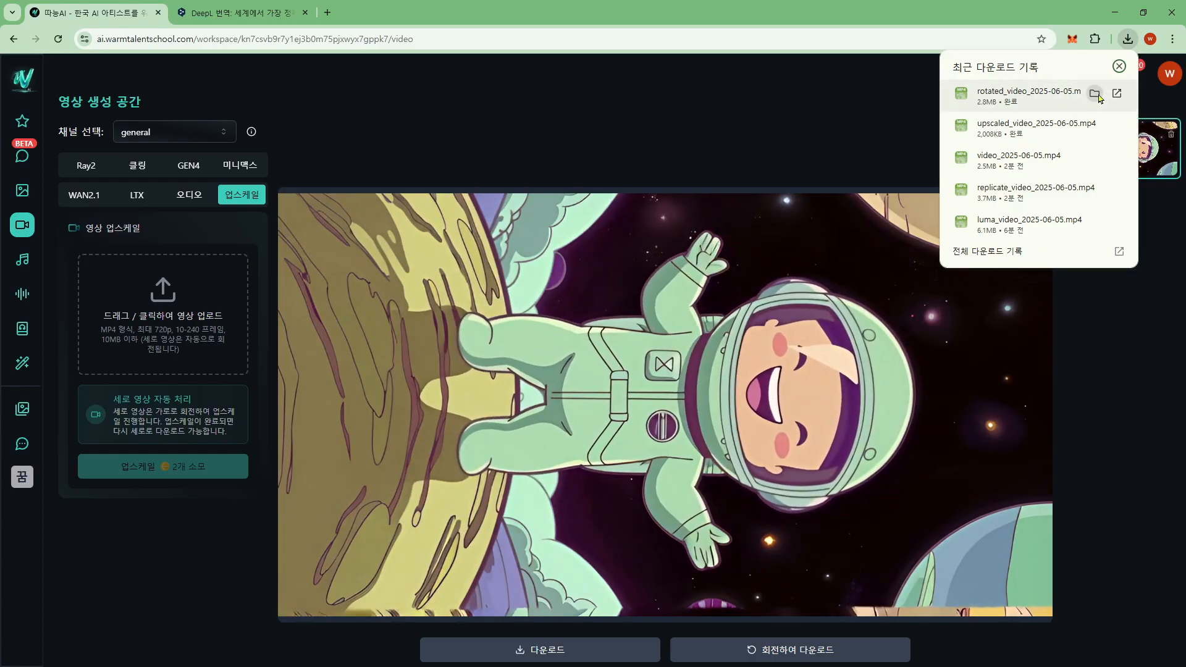
# Play the downloaded rotated_video_2025-06-05 file in GOM Player, placed side by side with the browser
pyautogui.click(1099, 97)
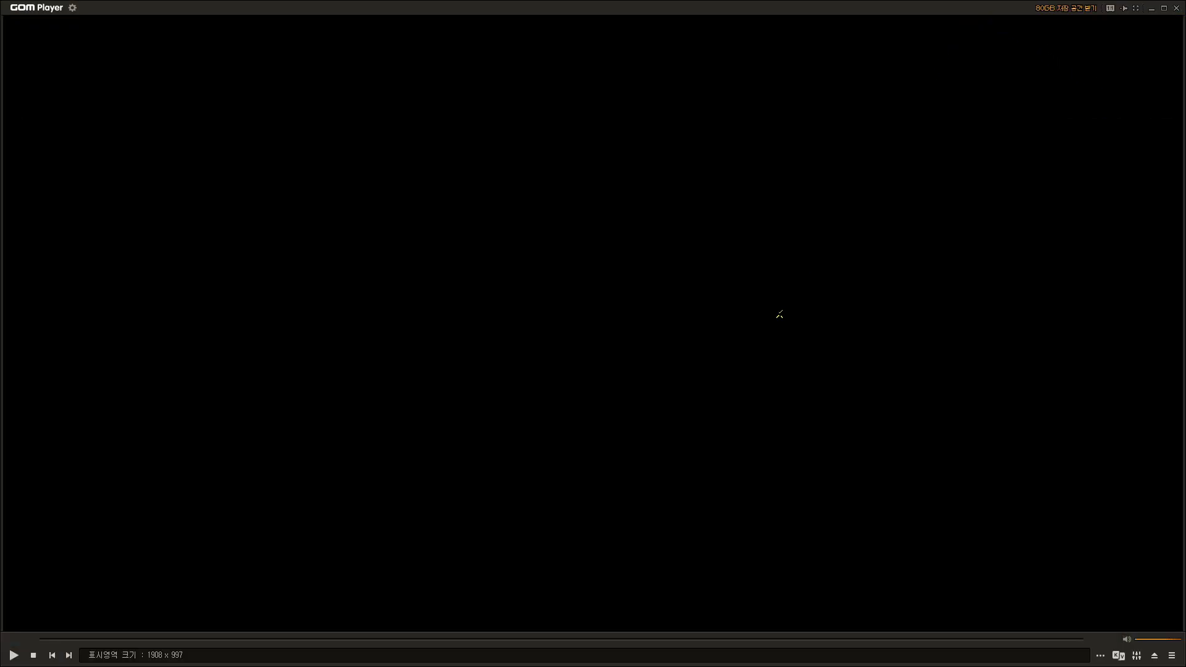
pyautogui.press('super+Left')
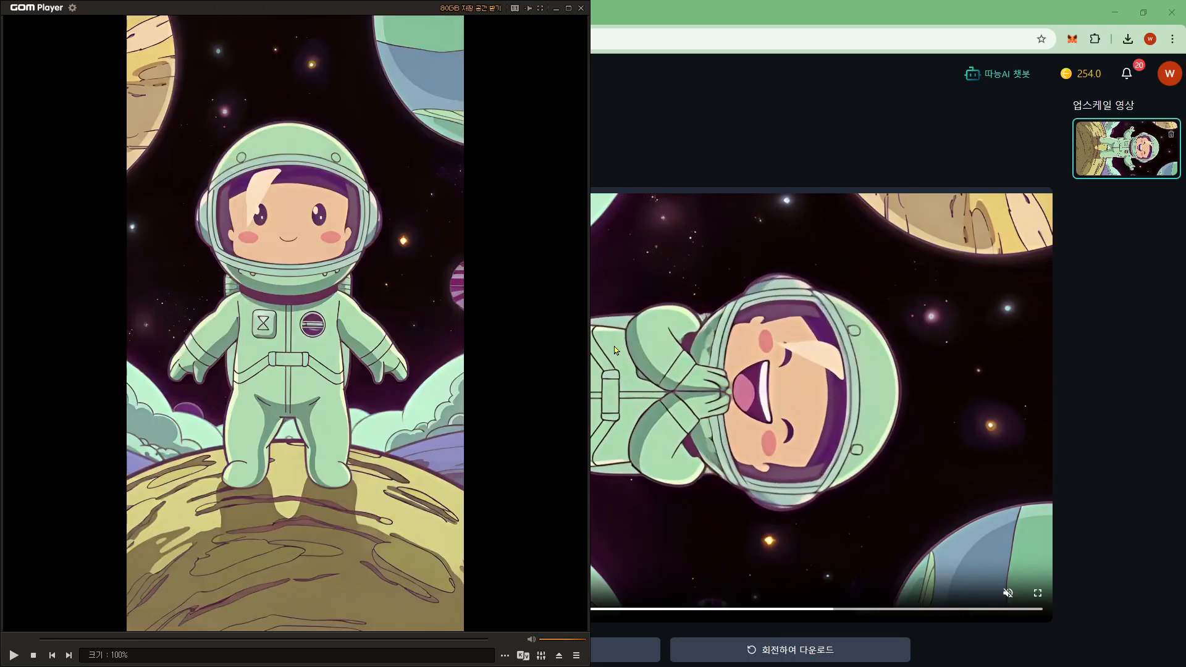